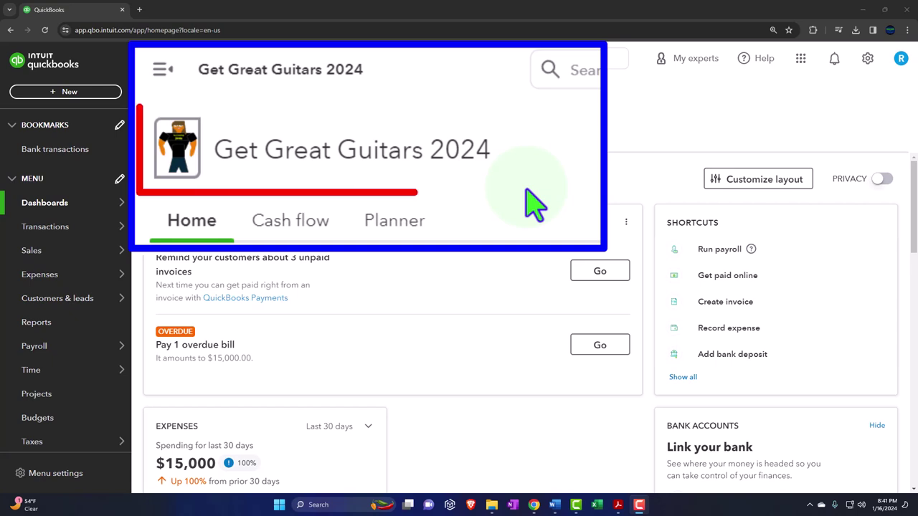
left_click(106, 97)
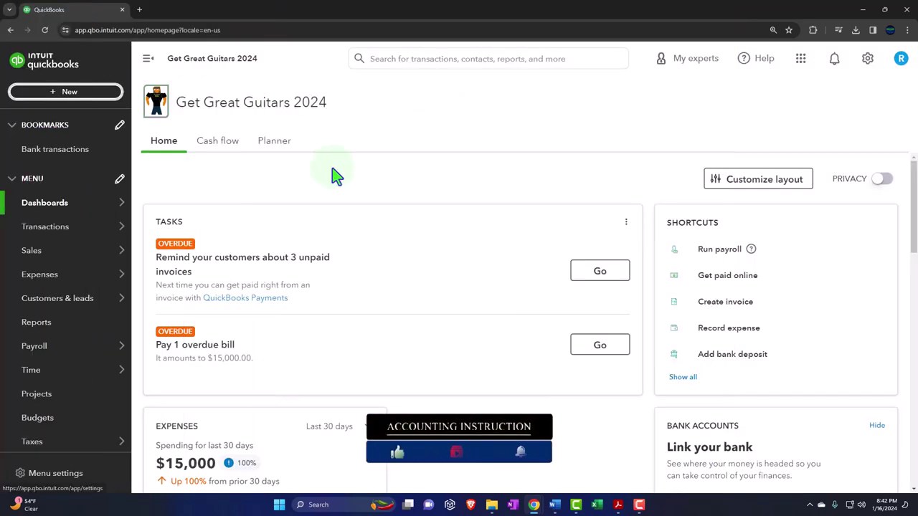
mouse_move(115, 251)
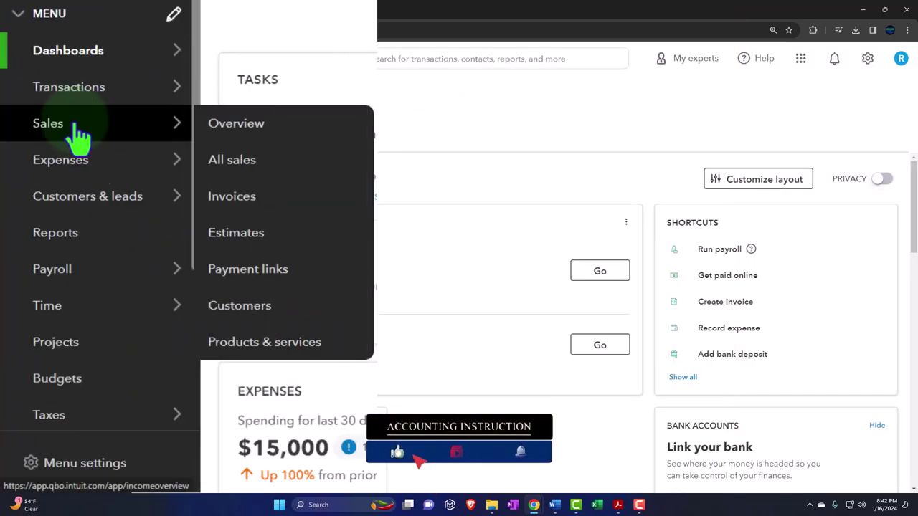
mouse_move(76, 174)
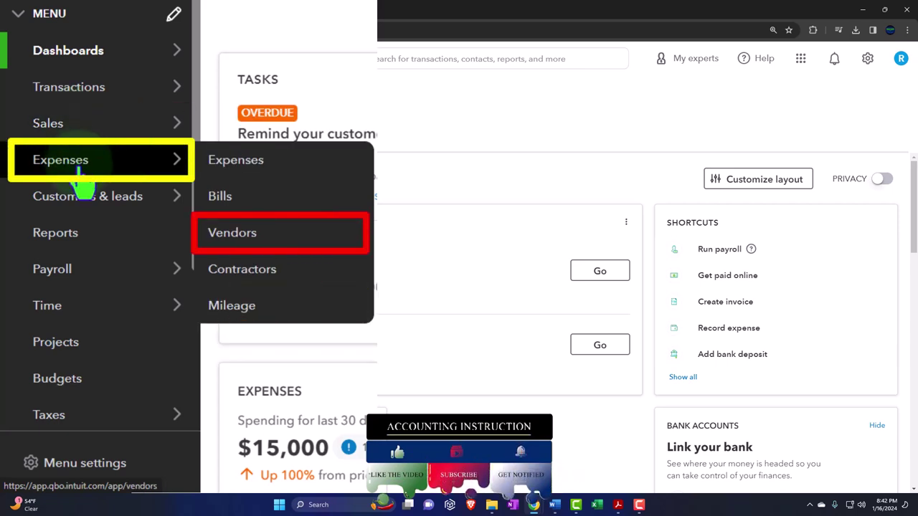
mouse_move(91, 269)
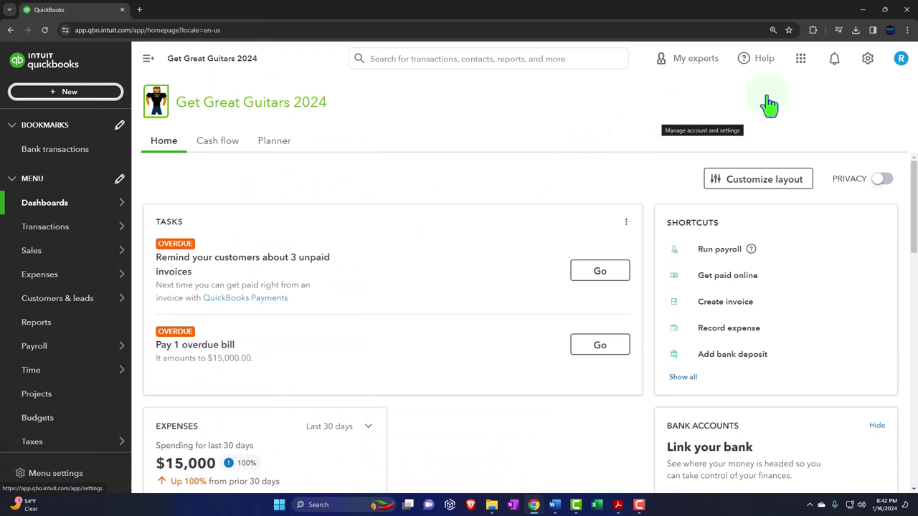
left_click(868, 61)
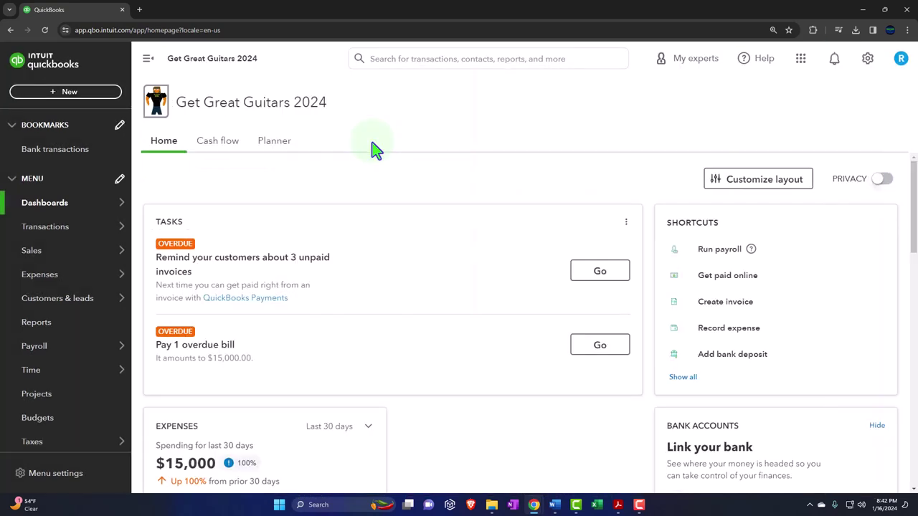
Step: Open the chart of accounts under Transactions and collapse the navigation sidebar to show the account list full width
mouse_move(73, 235)
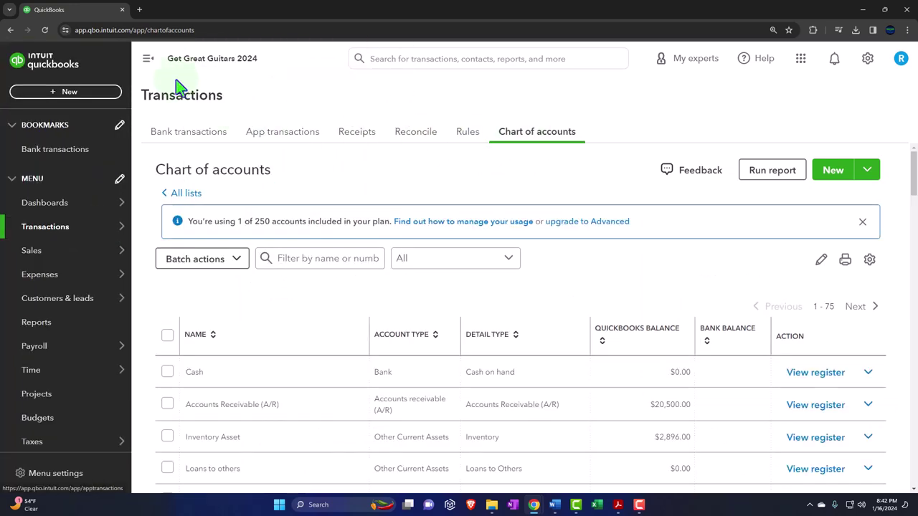
left_click(148, 59)
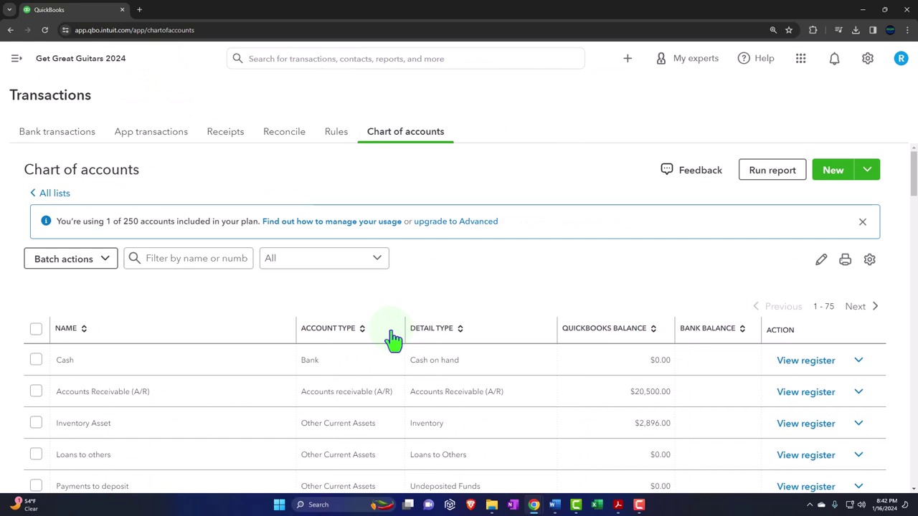
scroll(393, 340, "down", 1)
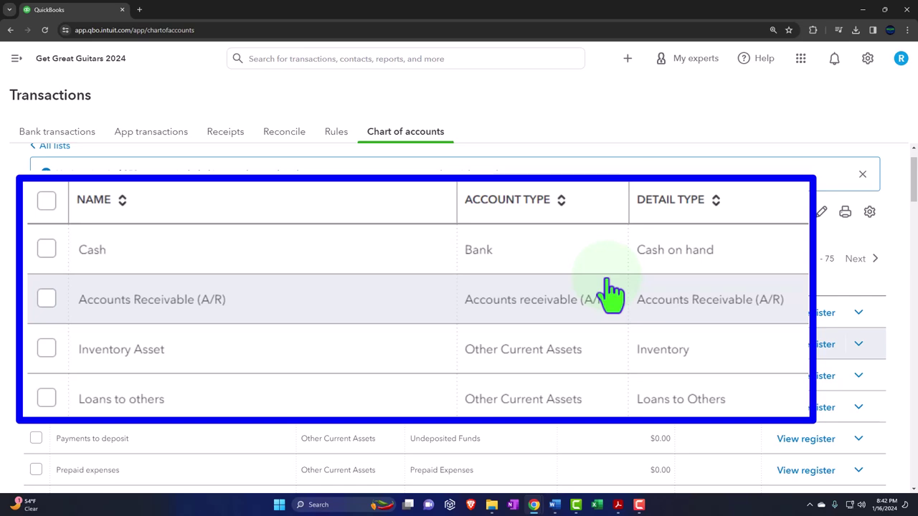
Step: Switch to the Beginning Balances TB PDF in Acrobat, examine the Checking debit balance, and return to QuickBooks
left_click(618, 505)
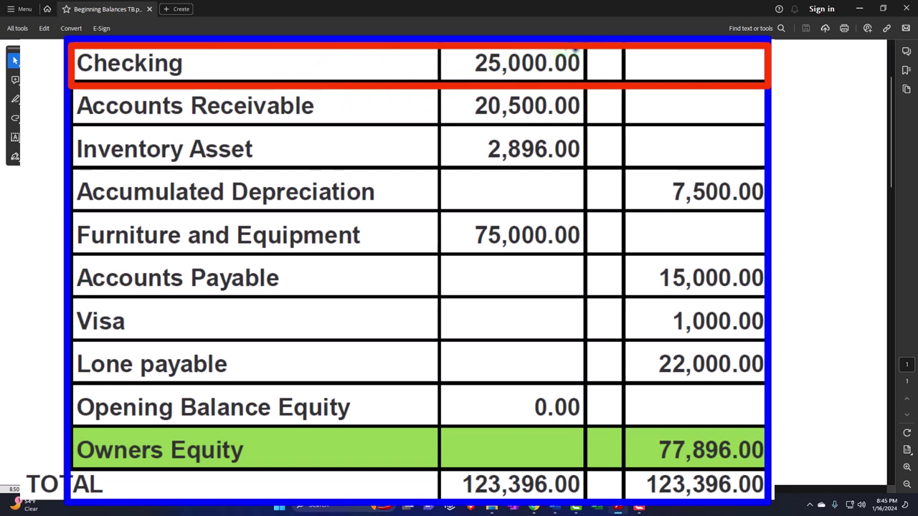
left_click(471, 62)
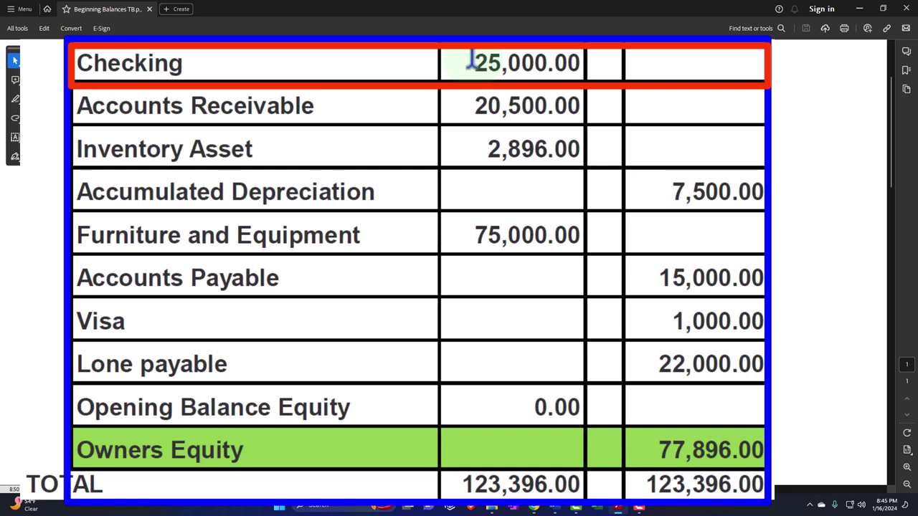
left_click_drag(471, 61, 578, 61)
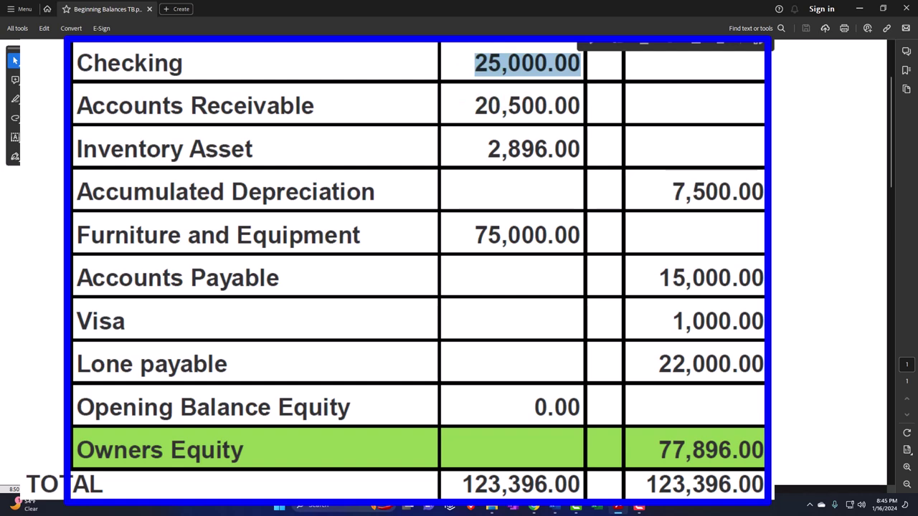
key("Escape")
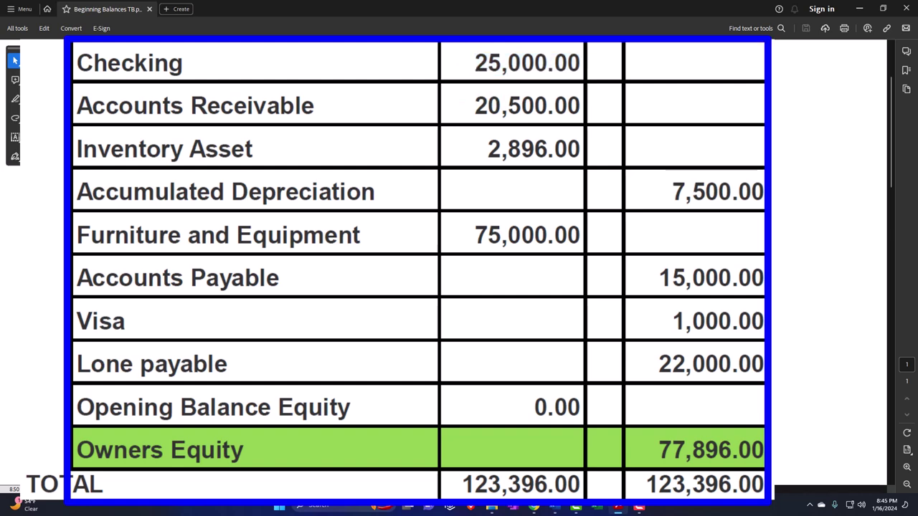
left_click(459, 64)
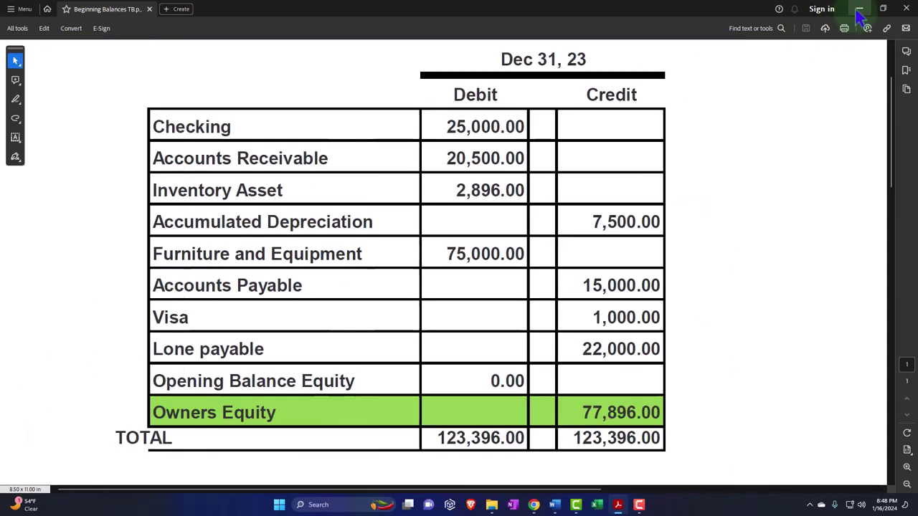
left_click(859, 10)
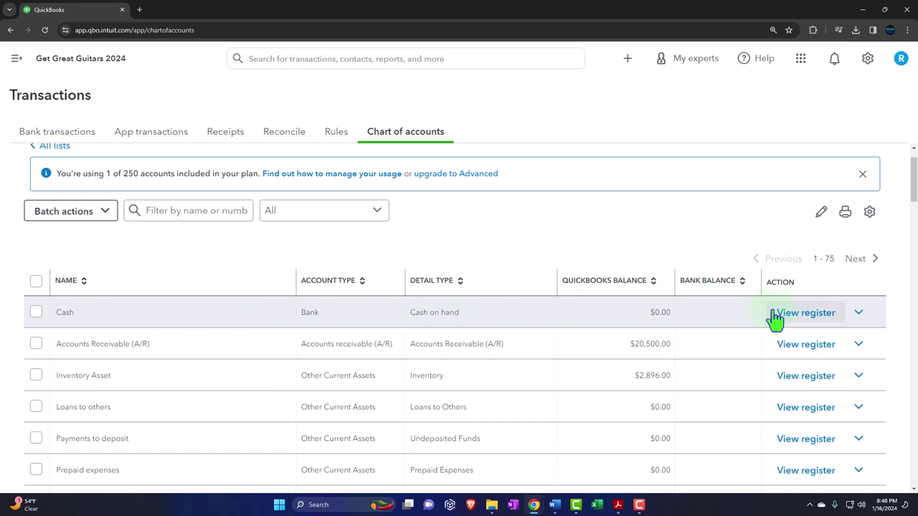
Step: Open the Cash bank account for editing and set its tax form section to Checking
left_click(858, 312)
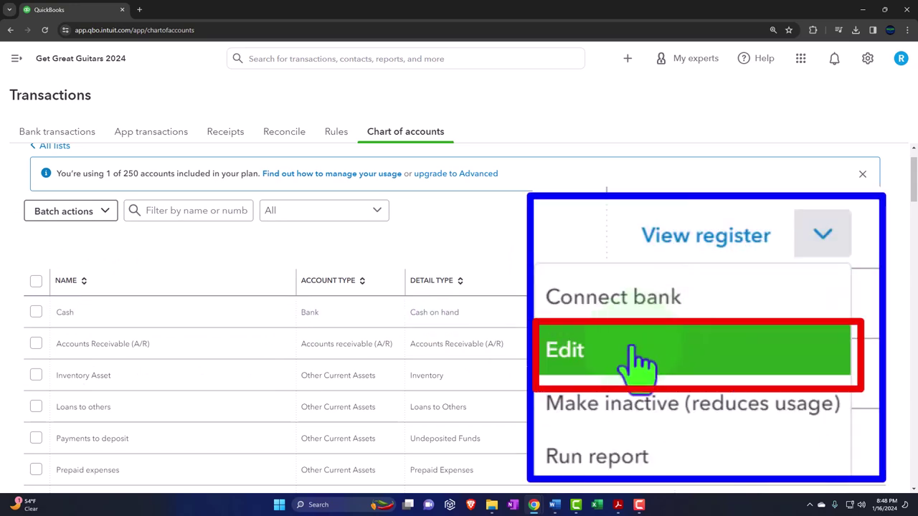
left_click(773, 372)
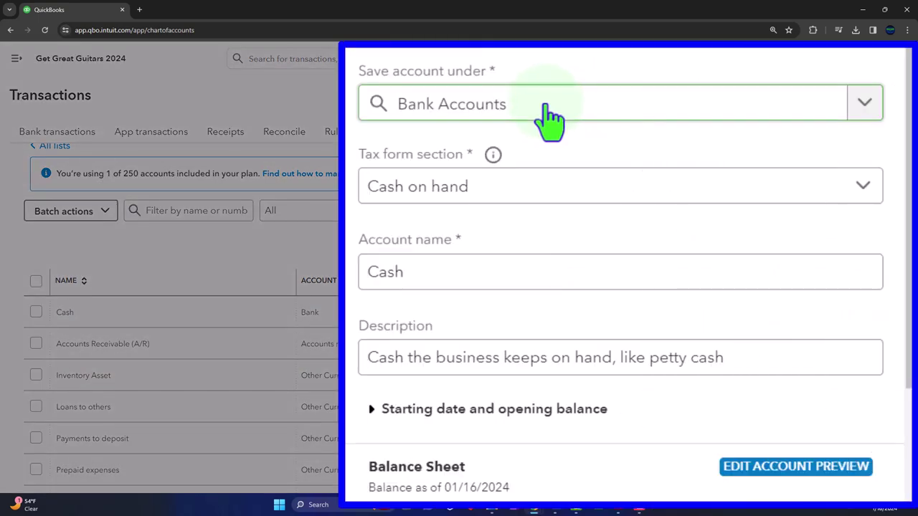
left_click(517, 193)
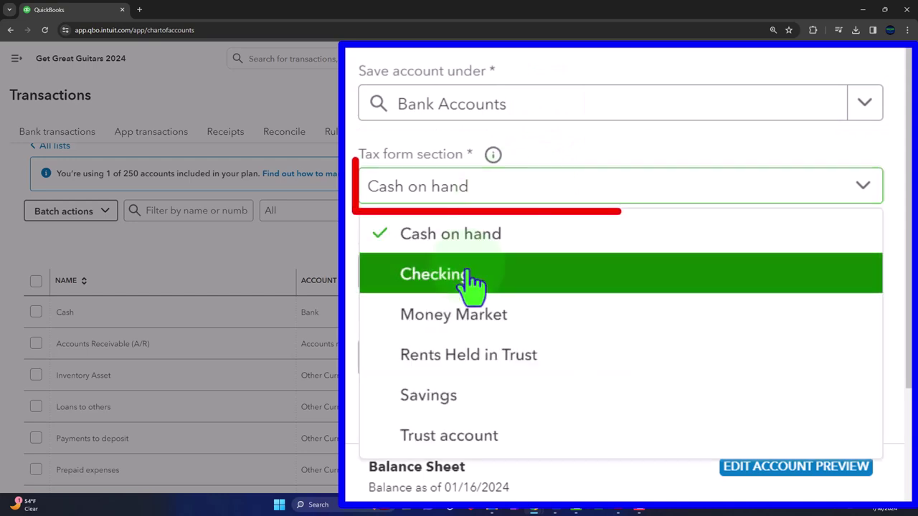
left_click(468, 274)
Step: Rename the account to Checking followed by the bank account's four-digit number
double_click(470, 283)
type("Chekci")
key("BackSpace")
key("BackSpace")
key("BackSpace")
type("ck")
key("BackSpace")
type("king ")
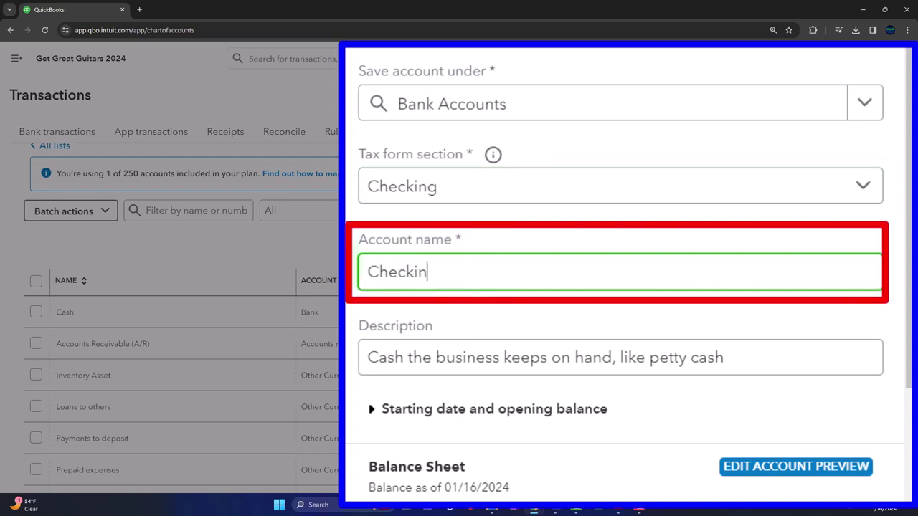
type("5741")
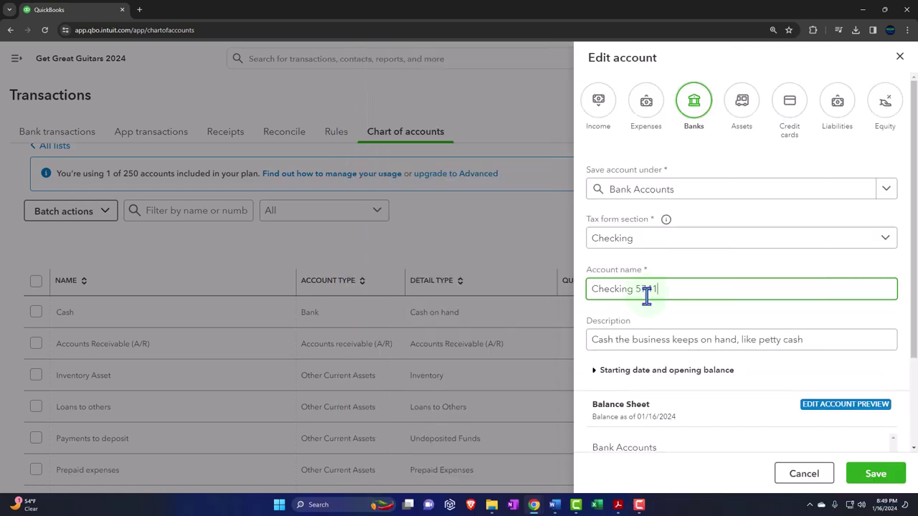
Step: Clear the account's description and save the edited account, accepting the change of tax form section
scroll(646, 296, "down", 1)
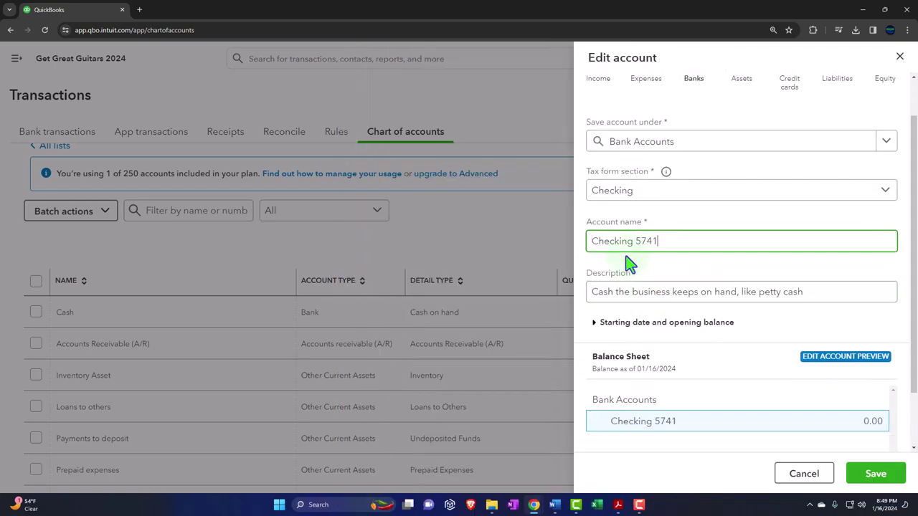
scroll(643, 251, "down", 1)
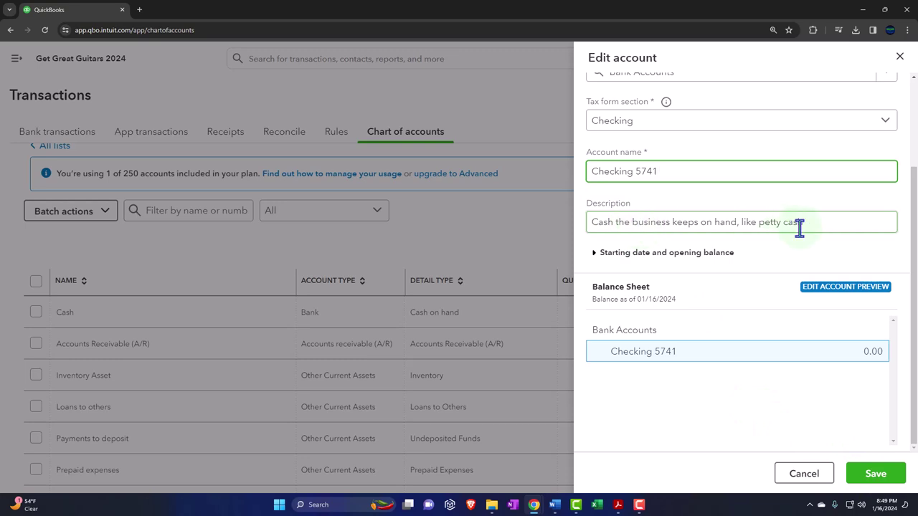
left_click_drag(817, 223, 536, 185)
key("BackSpace")
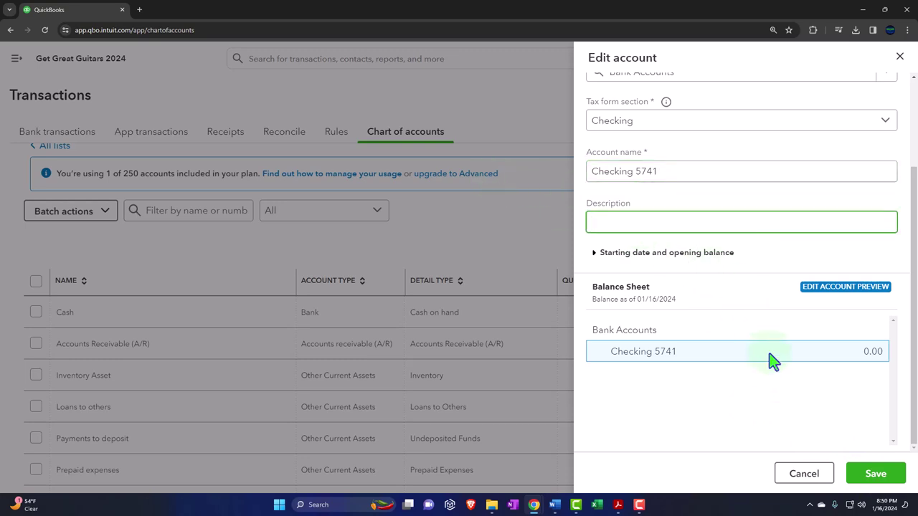
left_click(879, 482)
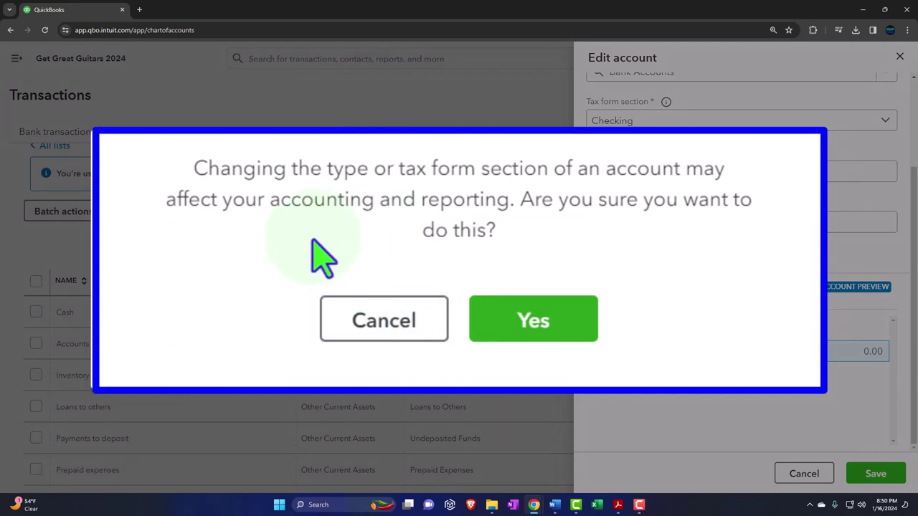
left_click(558, 324)
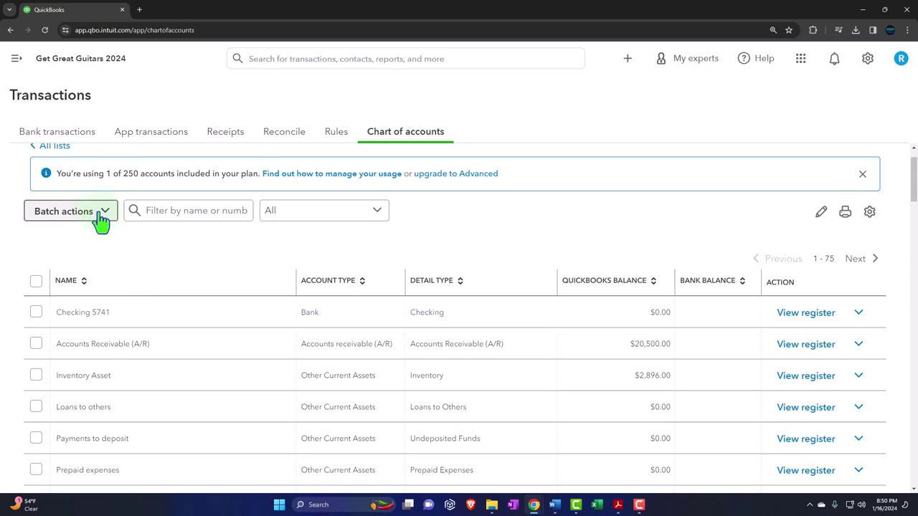
left_click(16, 61)
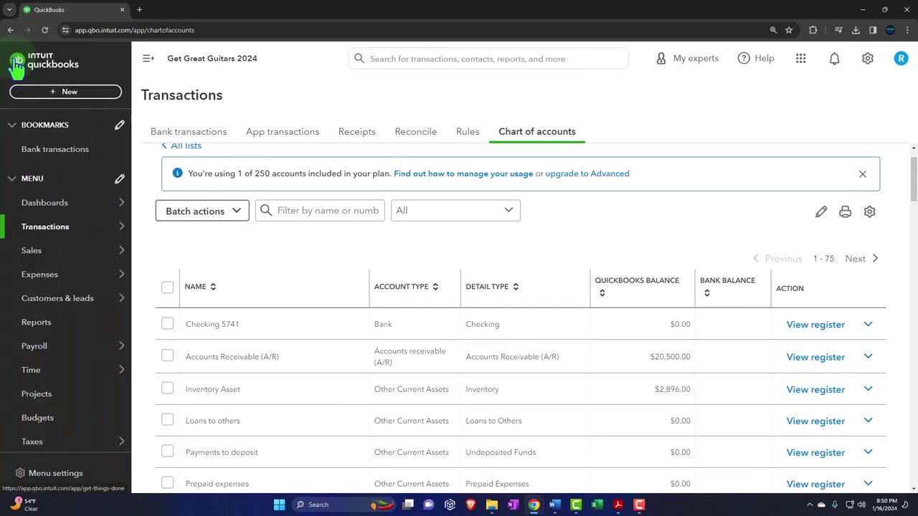
left_click(50, 95)
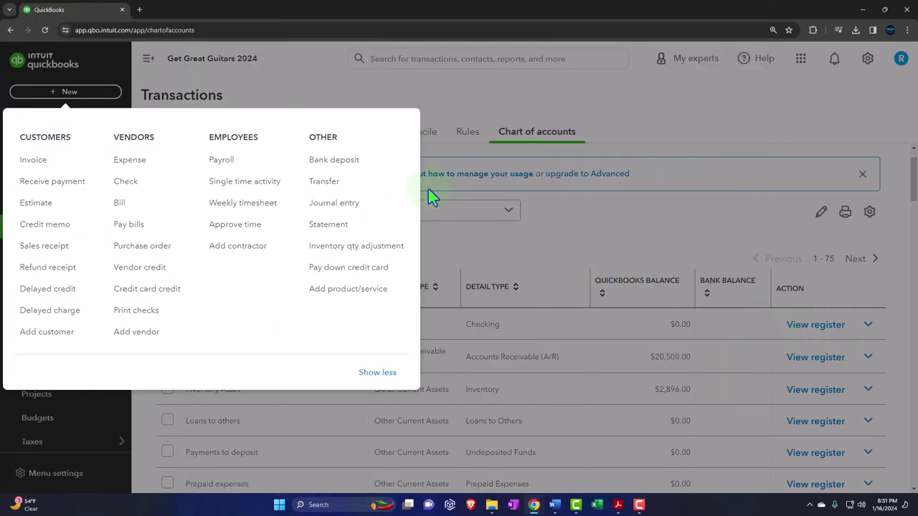
left_click(359, 160)
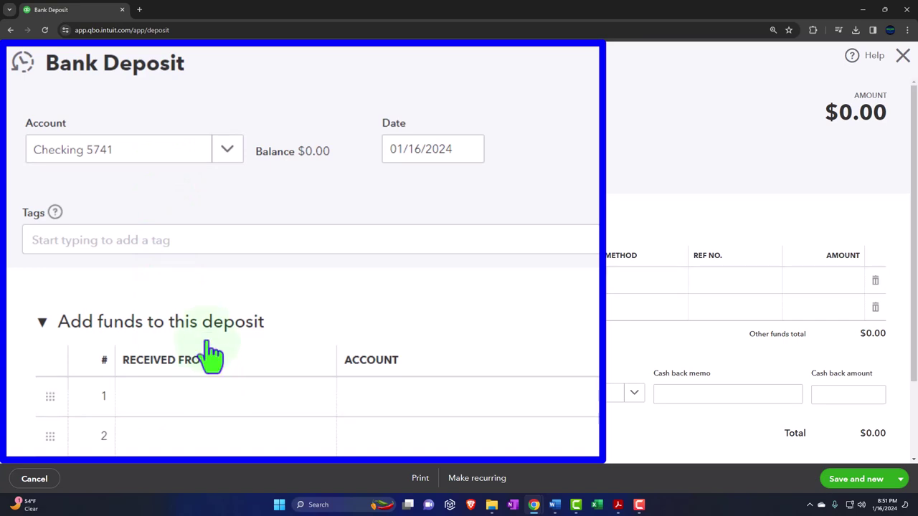
left_click(438, 396)
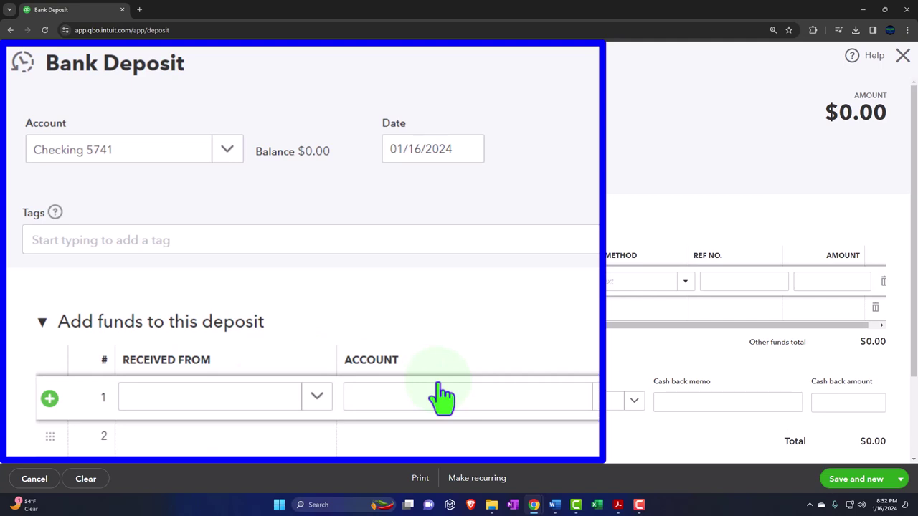
left_click(903, 56)
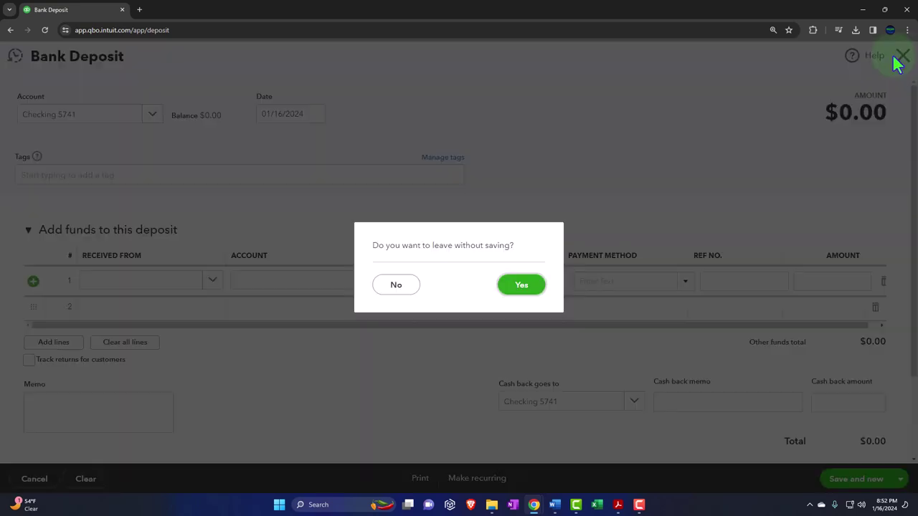
left_click(529, 287)
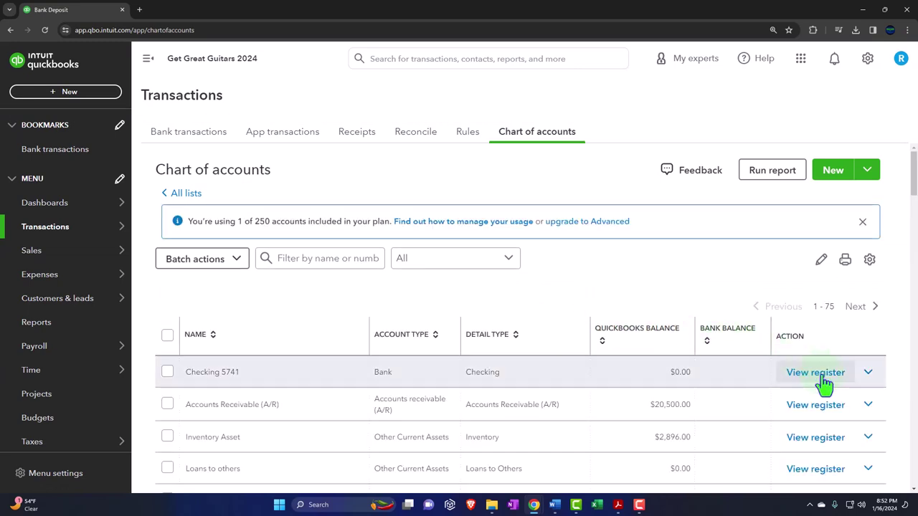
Step: Open the checking account's bank register, collapse the navigation sidebar and dismiss the register basics tip
left_click(816, 373)
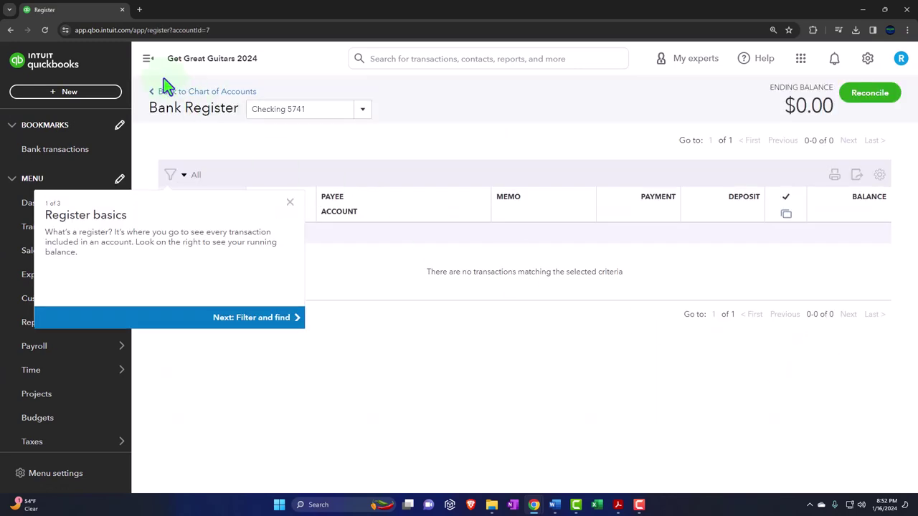
left_click(148, 60)
left_click(158, 201)
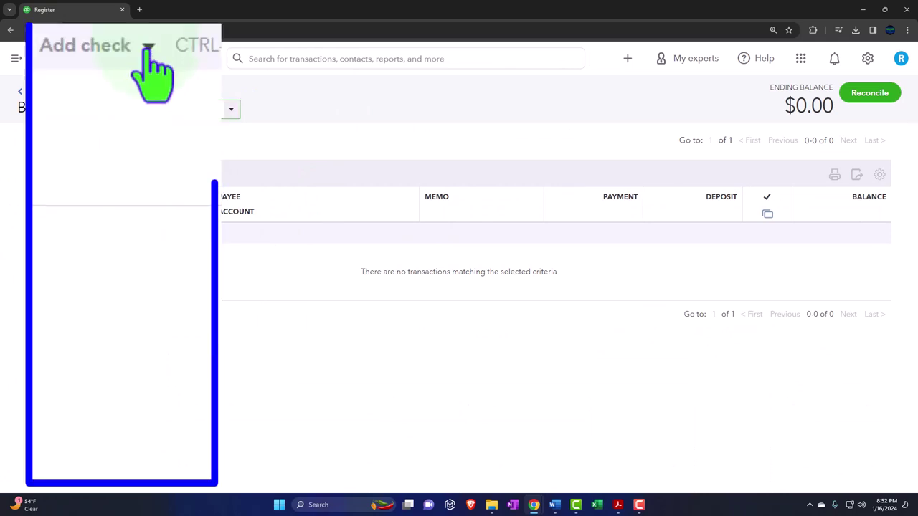
Step: Start a new deposit entry in the checking register dated 12/31/2023, leaving the payee blank
left_click(147, 53)
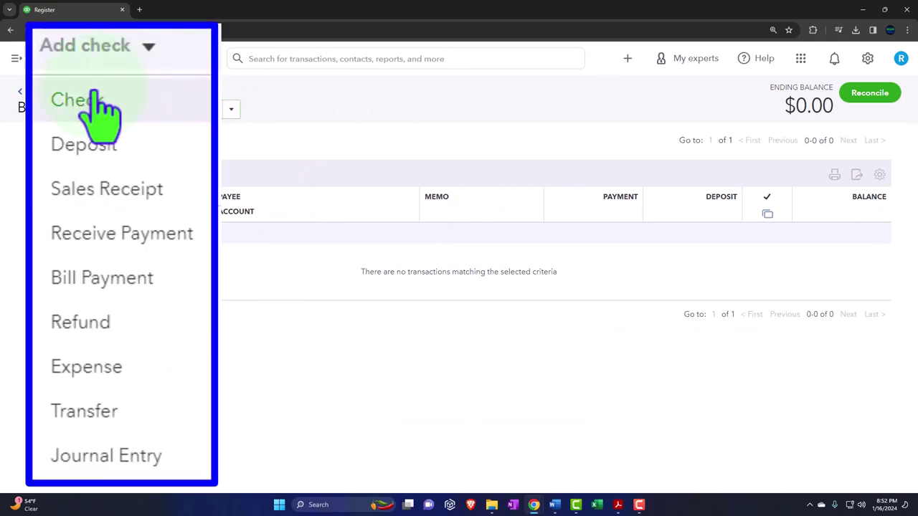
left_click(114, 159)
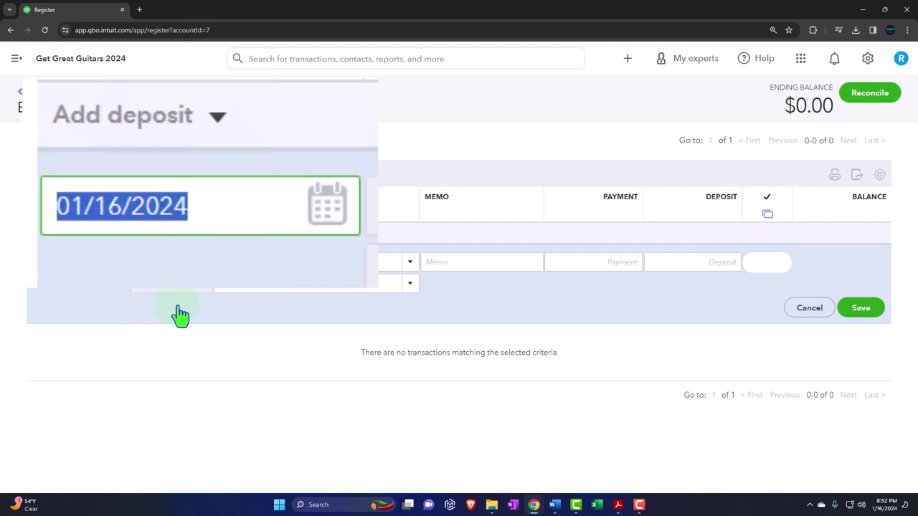
type("12/31/202")
type("3")
key("Tab")
key("Tab")
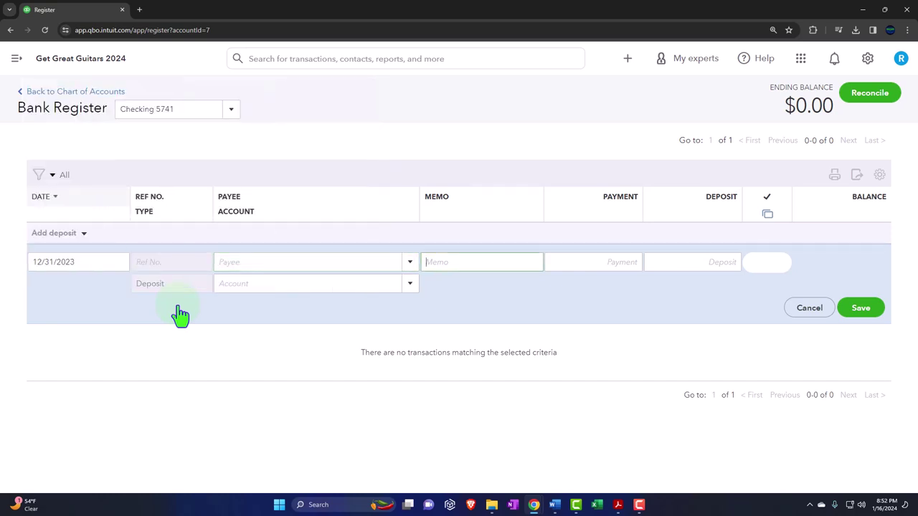
Step: Complete the deposit with memo Beginning balance, amount 25,000.00 and account Opening balance equity, and save it
type("Beginning balance")
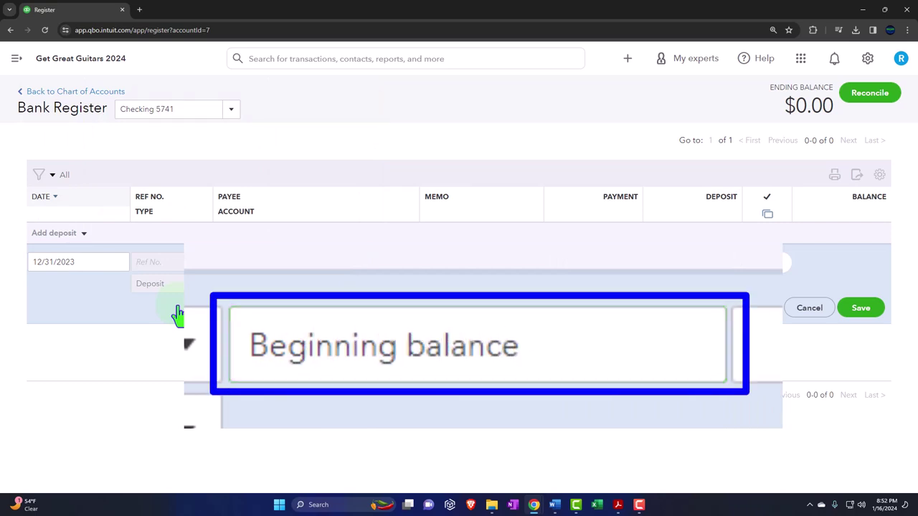
key("Tab")
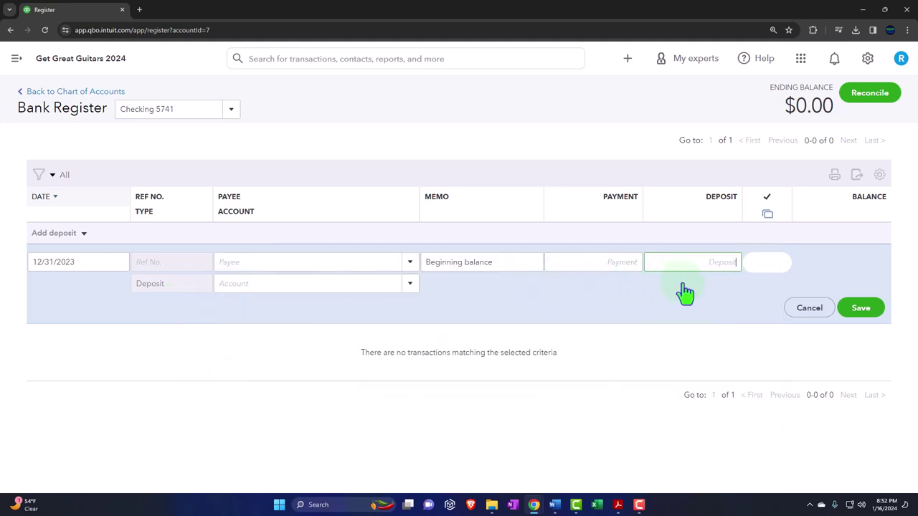
type("25,000")
key("Tab")
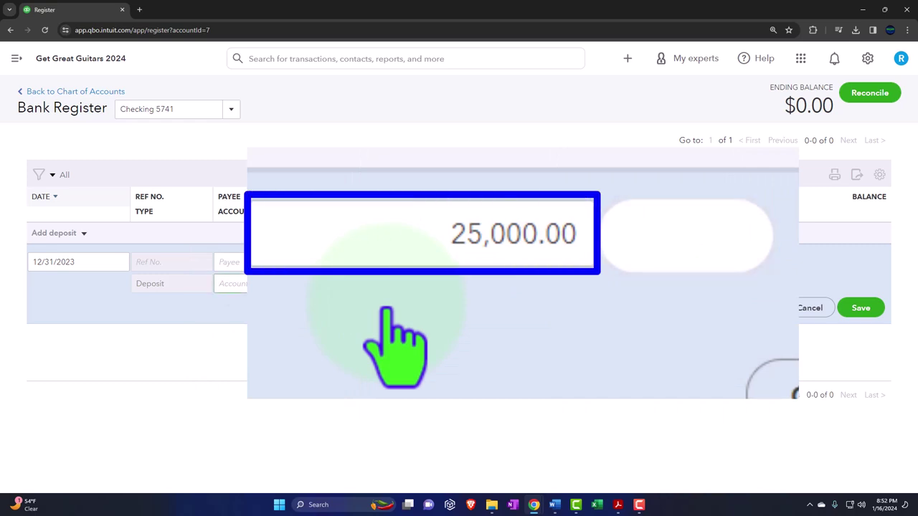
type("Opening balance equity")
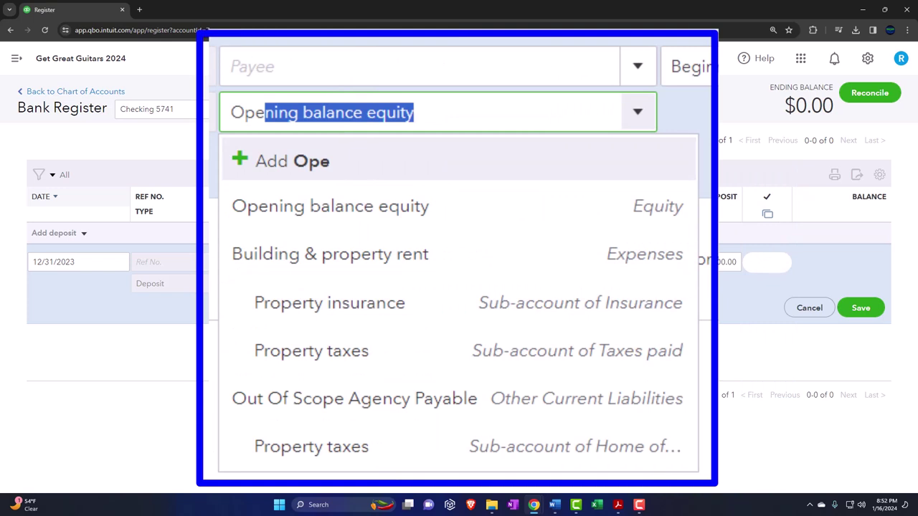
left_click(319, 330)
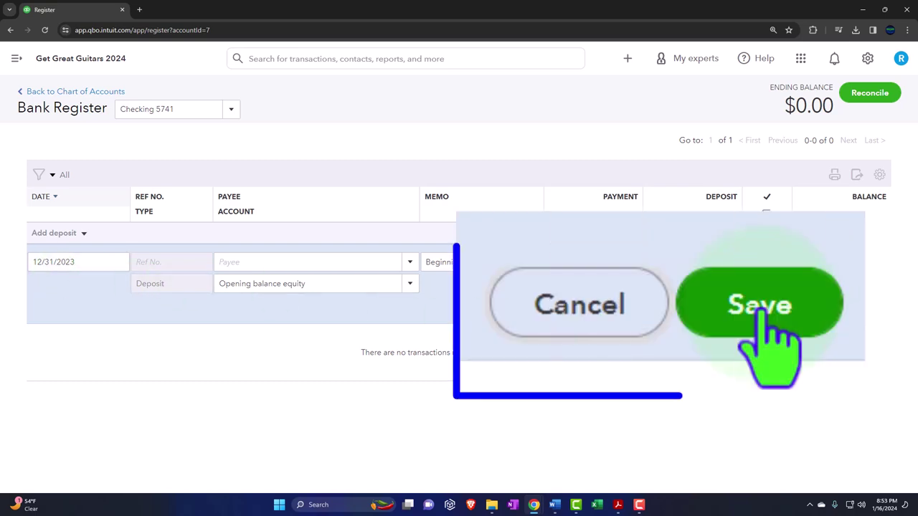
left_click(861, 309)
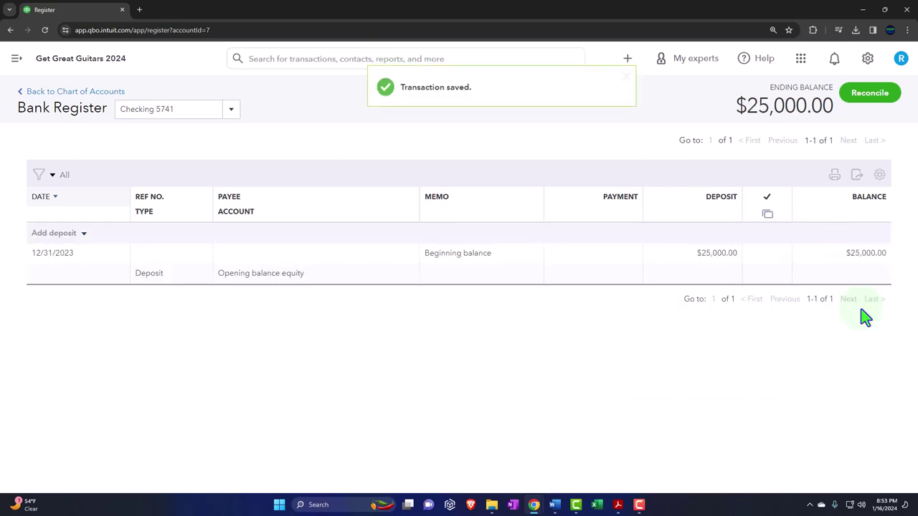
Step: From the favorite reports, open the Balance Sheet and the Profit and Loss in separate new browser tabs
left_click(16, 60)
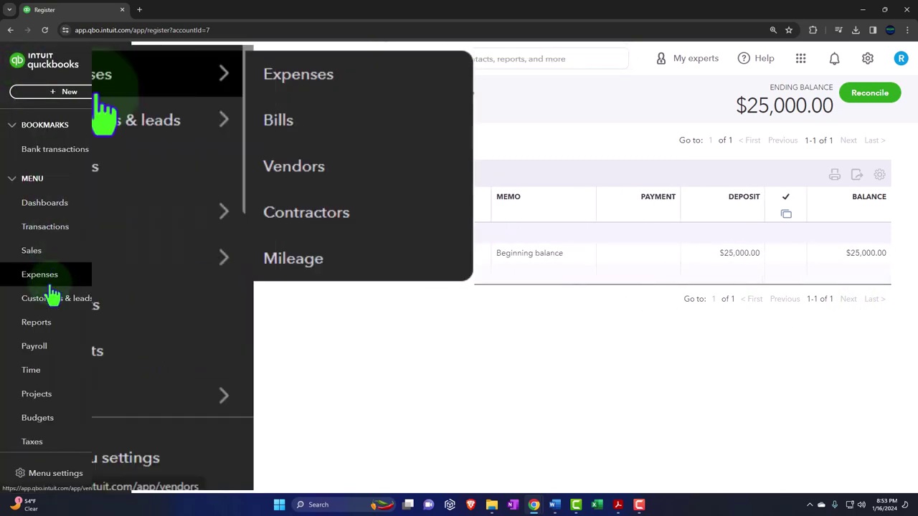
left_click(79, 172)
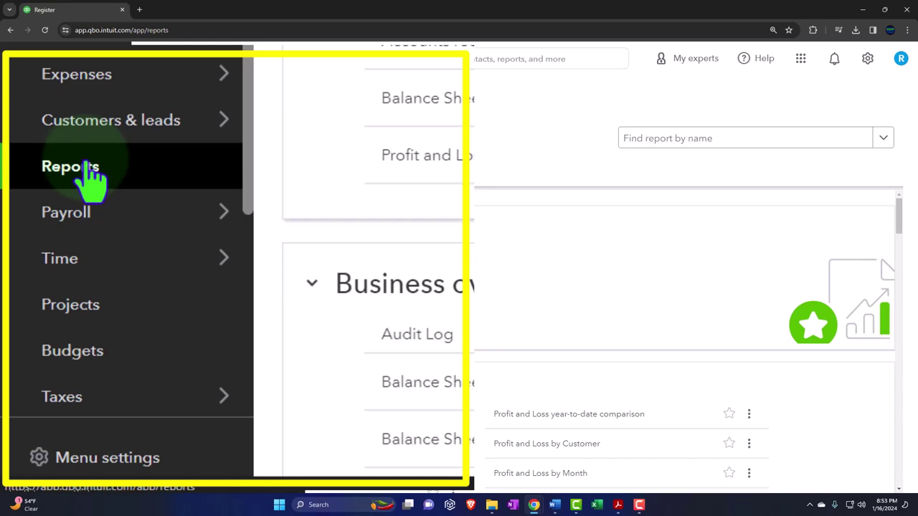
left_click(235, 289)
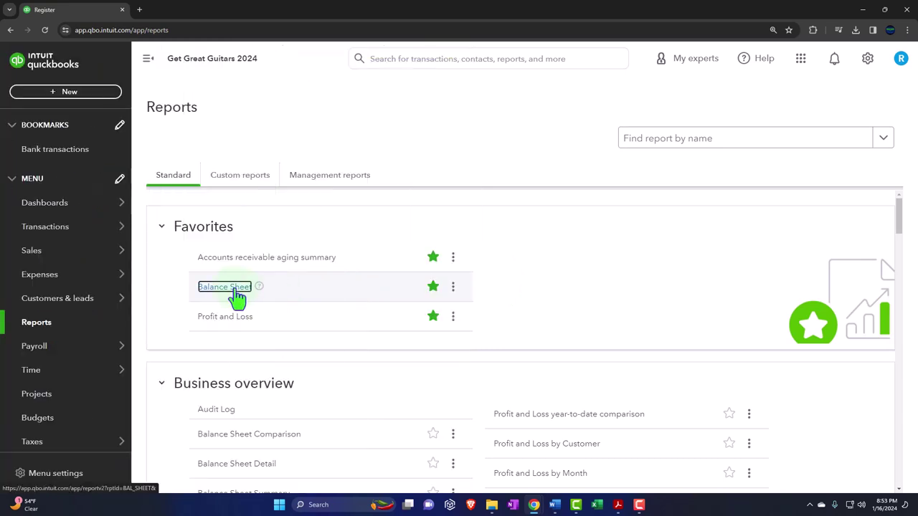
right_click(236, 291)
left_click(301, 307)
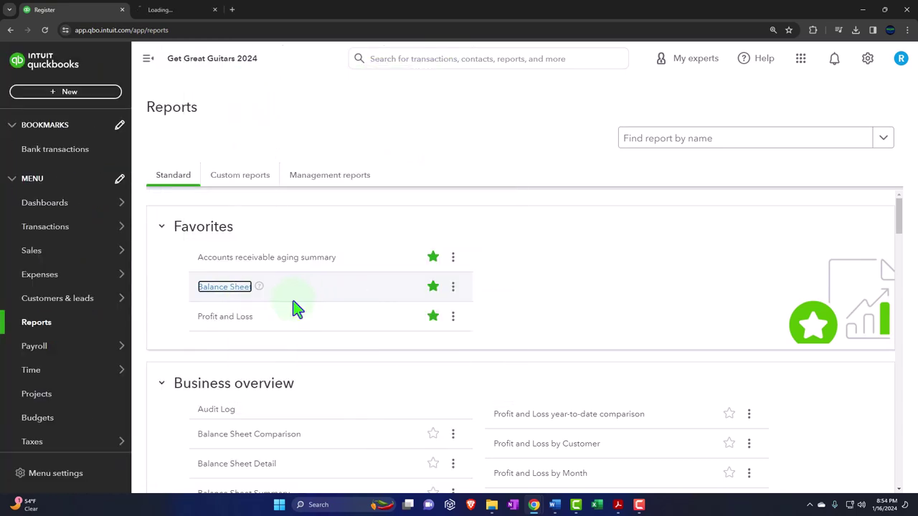
right_click(227, 319)
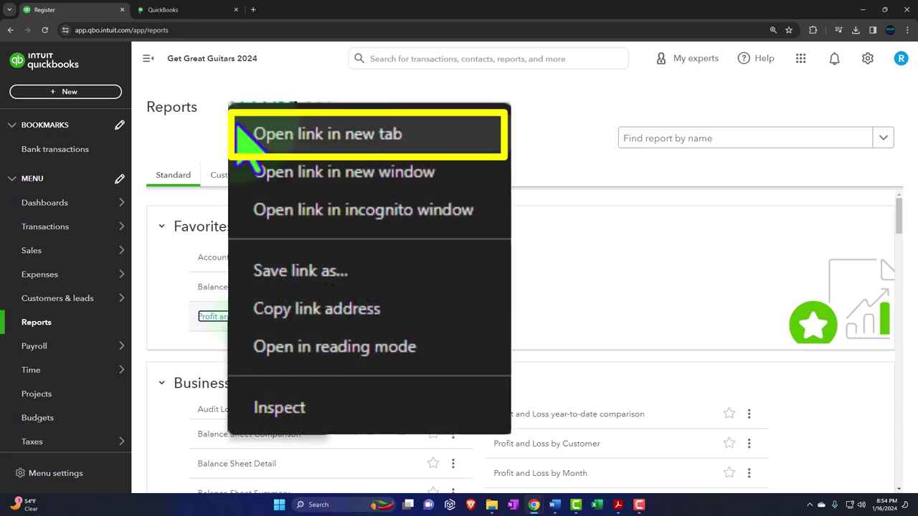
left_click(292, 335)
Step: Add the Trial Balance from the accountant reports to the favorites and open it in a new browser tab
scroll(438, 323, "down", 15)
scroll(438, 322, "down", 5)
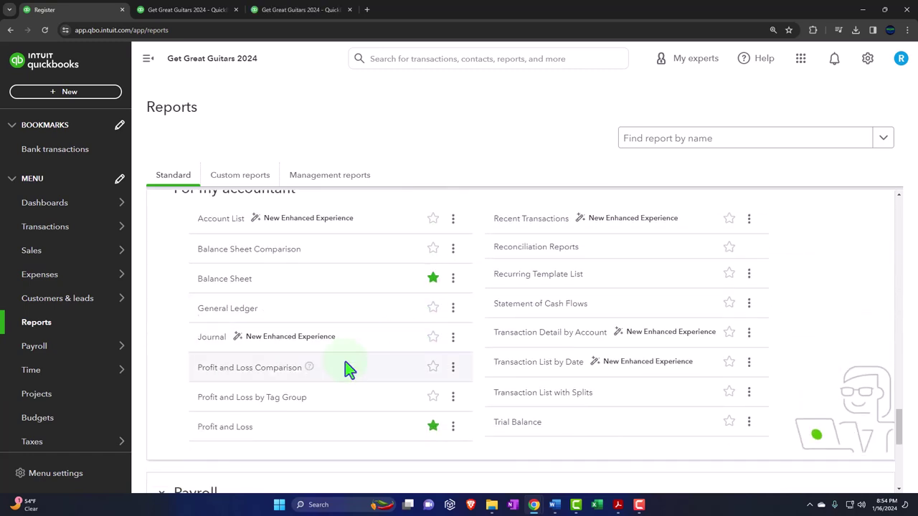
left_click(729, 423)
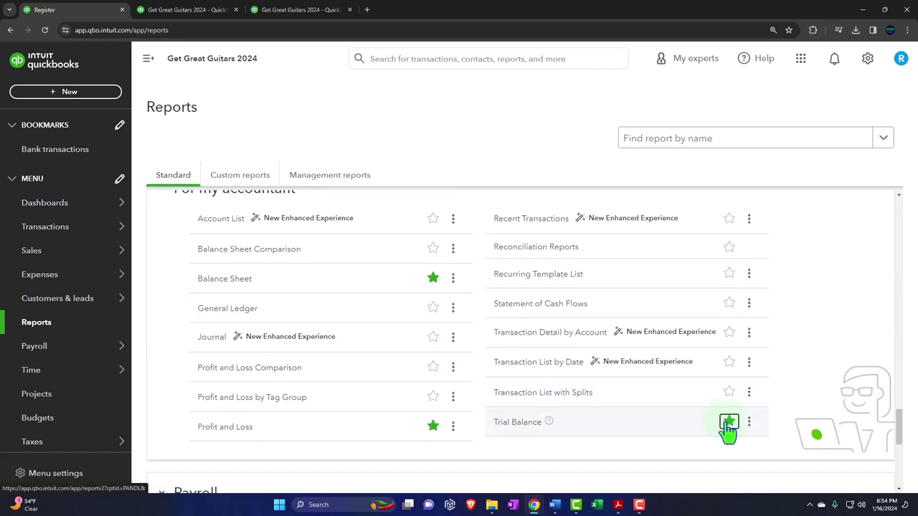
scroll(412, 321, "up", 8)
scroll(419, 323, "up", 10)
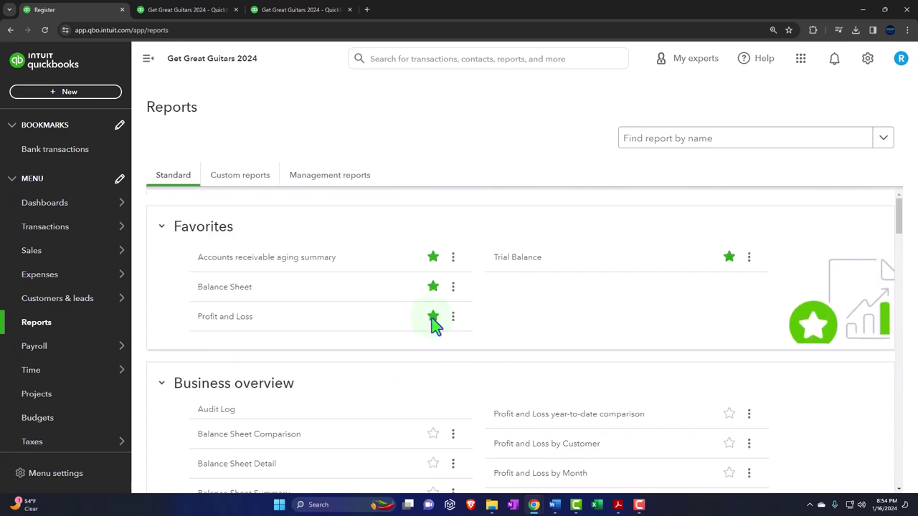
right_click(514, 266)
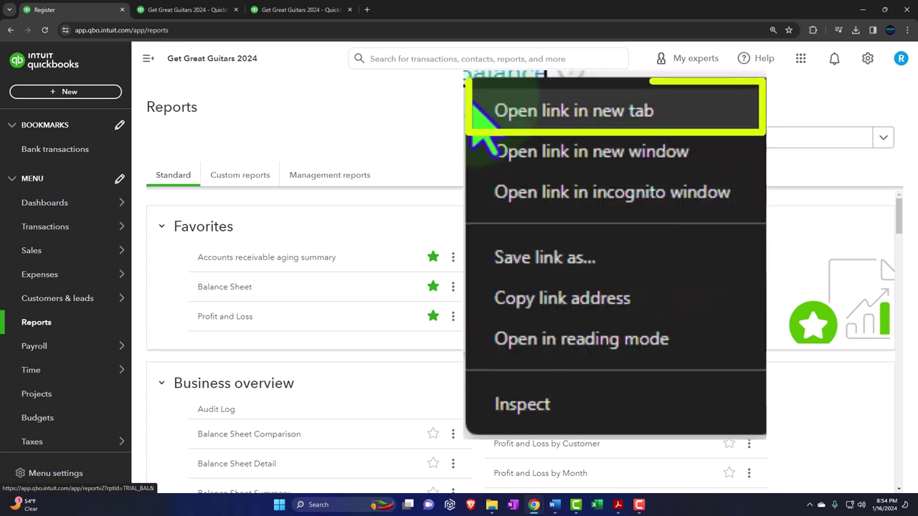
left_click(549, 277)
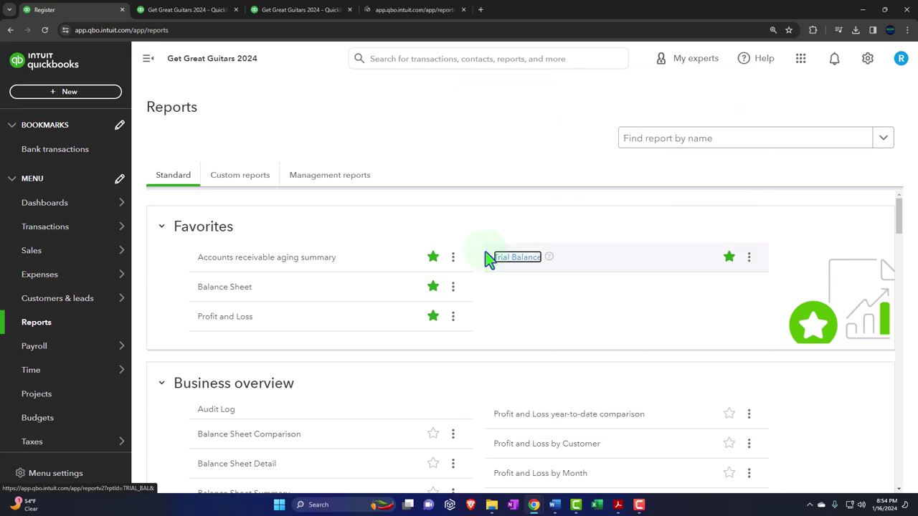
Step: Run the Balance Sheet report for the period 01/01/2023 to 12/31/2023
left_click(197, 24)
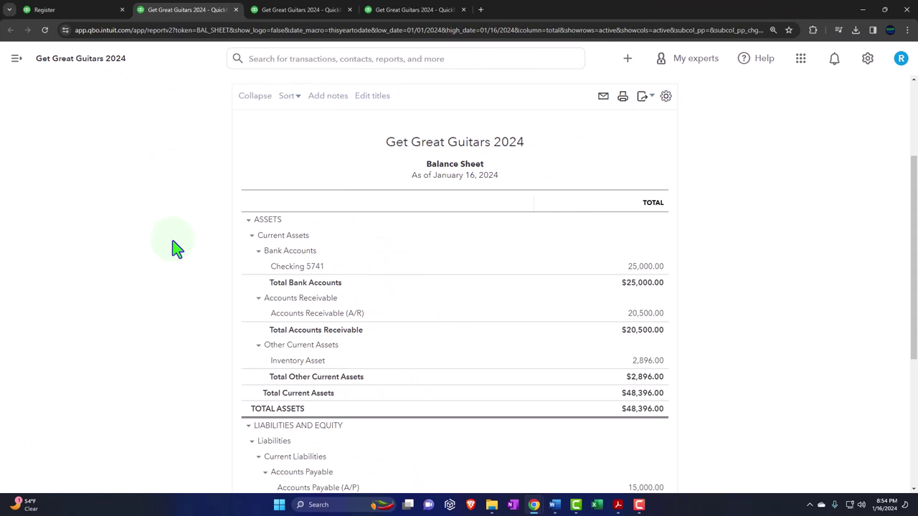
scroll(180, 237, "up", 3)
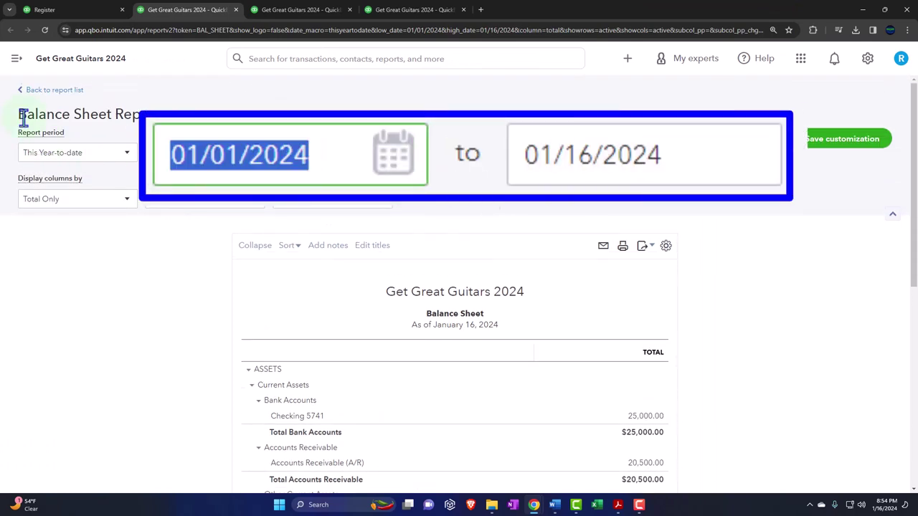
type("010123")
key("Tab")
type("123123")
key("Tab")
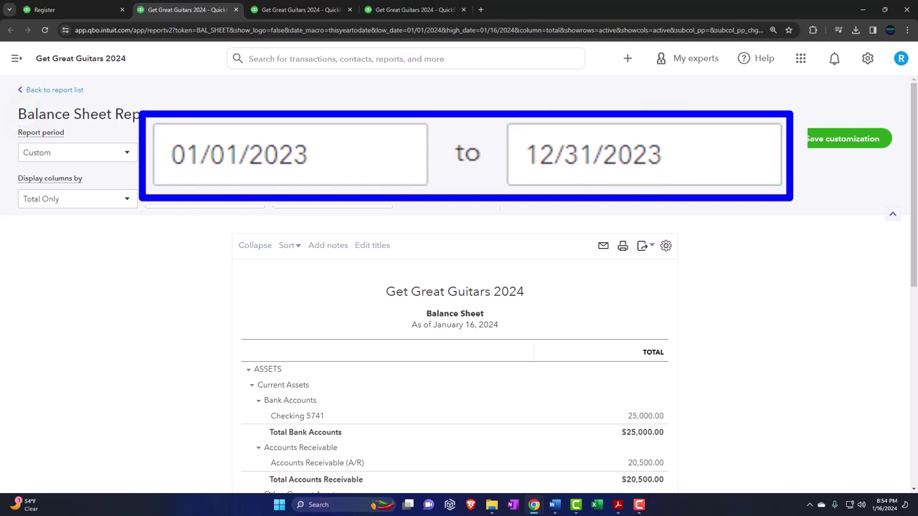
left_click(547, 196)
scroll(547, 195, "down", 2)
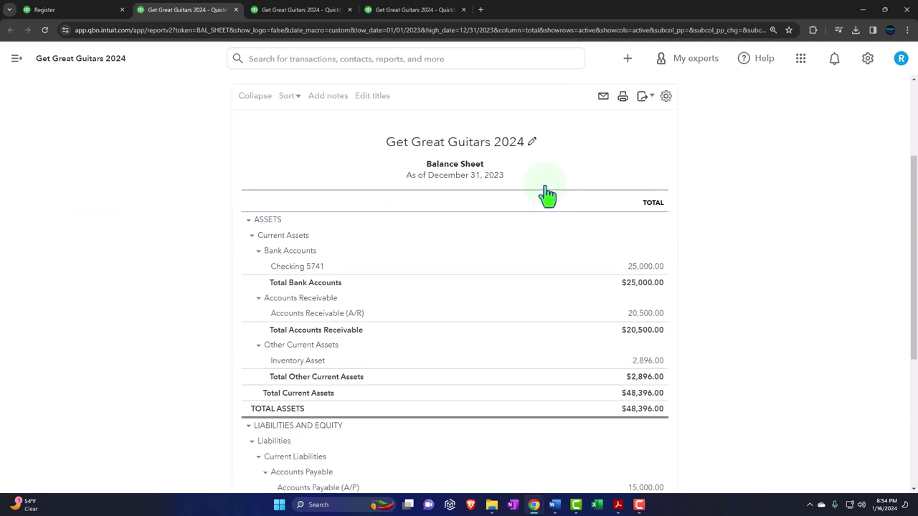
Step: Drill down from the Balance Sheet's checking balance to its deposit transaction, review it and return to the report
scroll(547, 195, "down", 1)
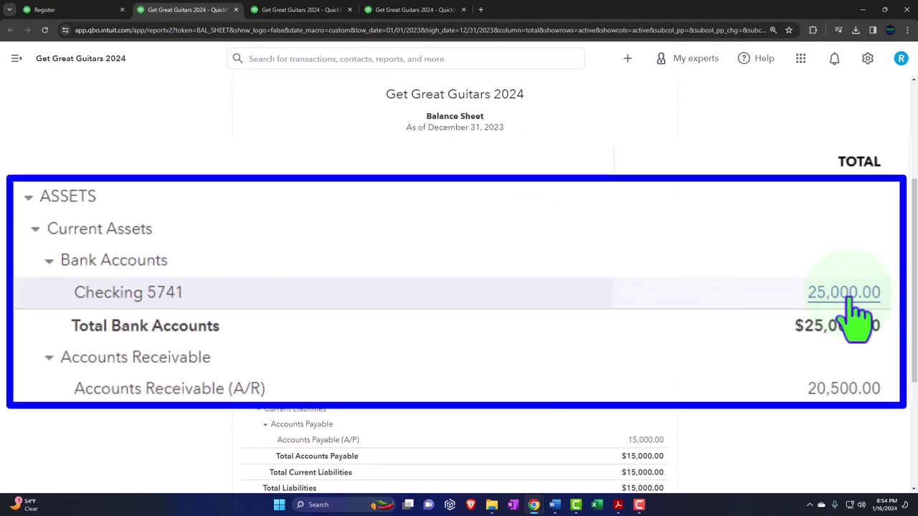
left_click(852, 301)
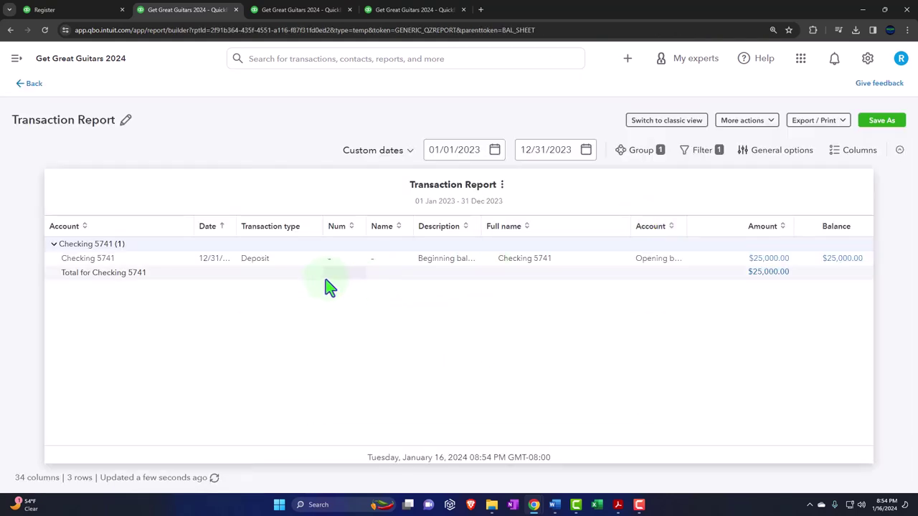
left_click(256, 259)
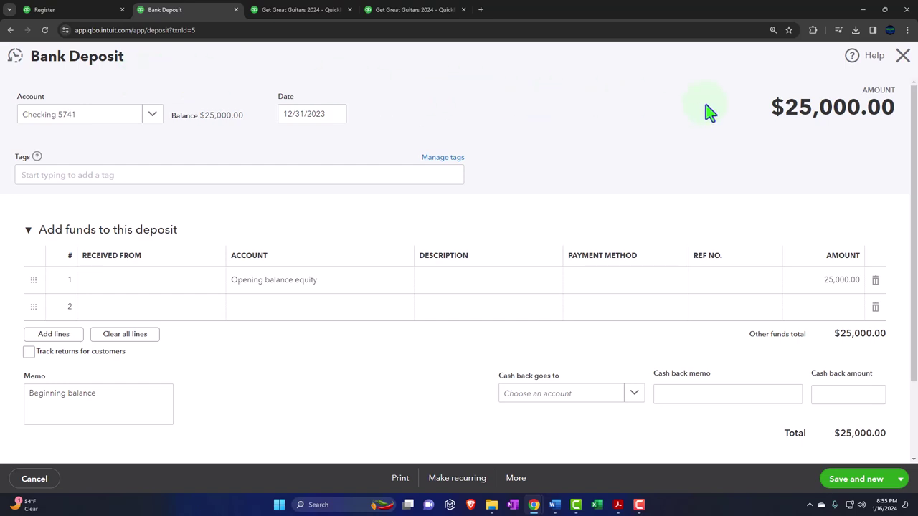
left_click(903, 60)
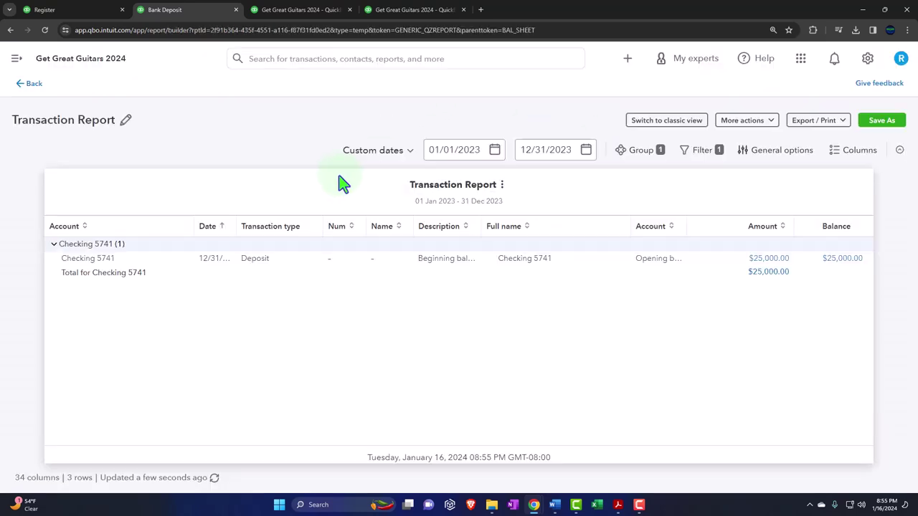
left_click(40, 88)
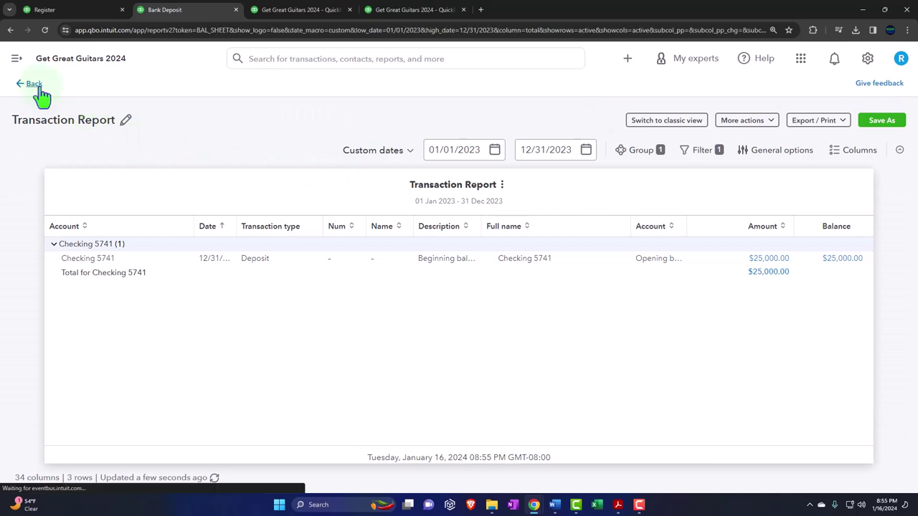
Step: Run the Profit and Loss report for 01/01/2023 to 12/31/2023 and collapse the navigation sidebar
left_click(281, 11)
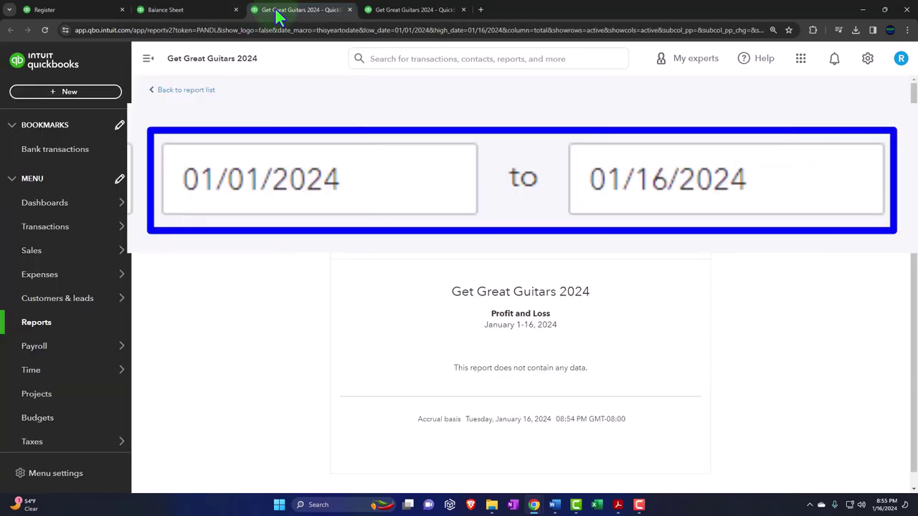
left_click(354, 127)
type("010123")
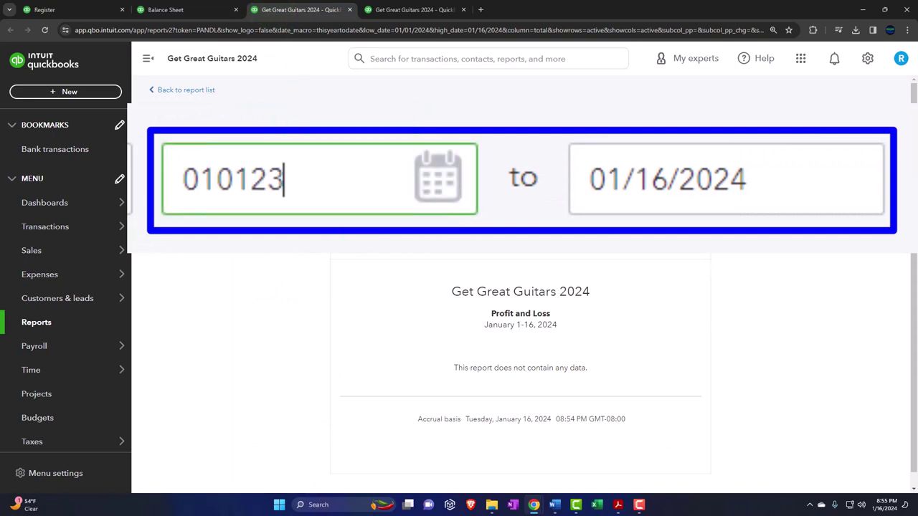
key("Tab")
type("12/31/2023")
key("Tab")
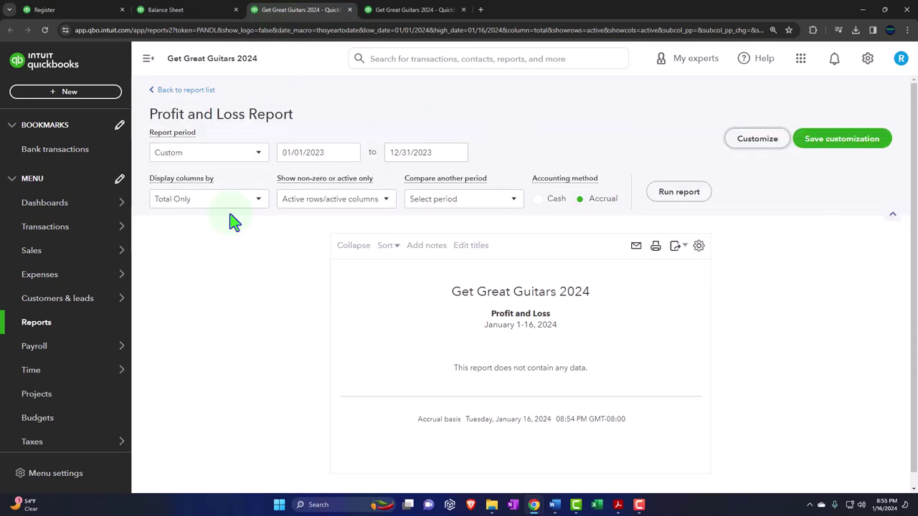
left_click(681, 194)
scroll(666, 205, "down", 2)
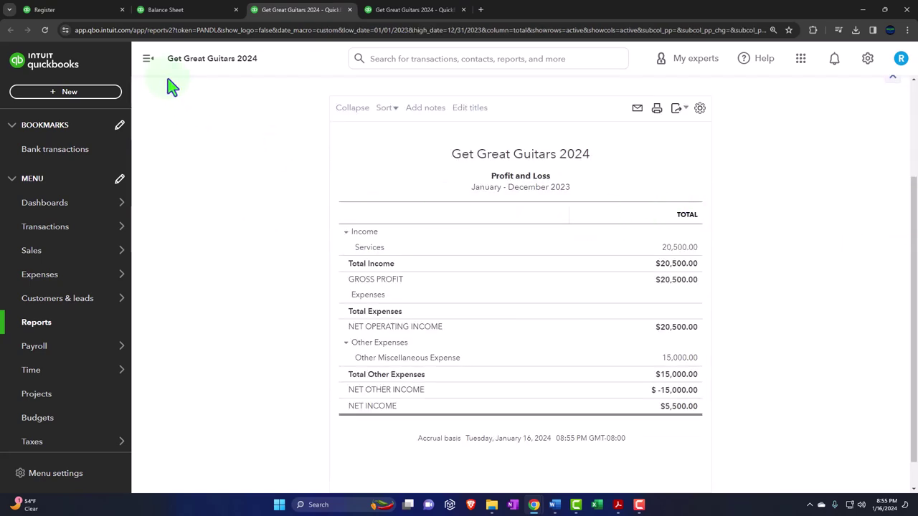
left_click(147, 58)
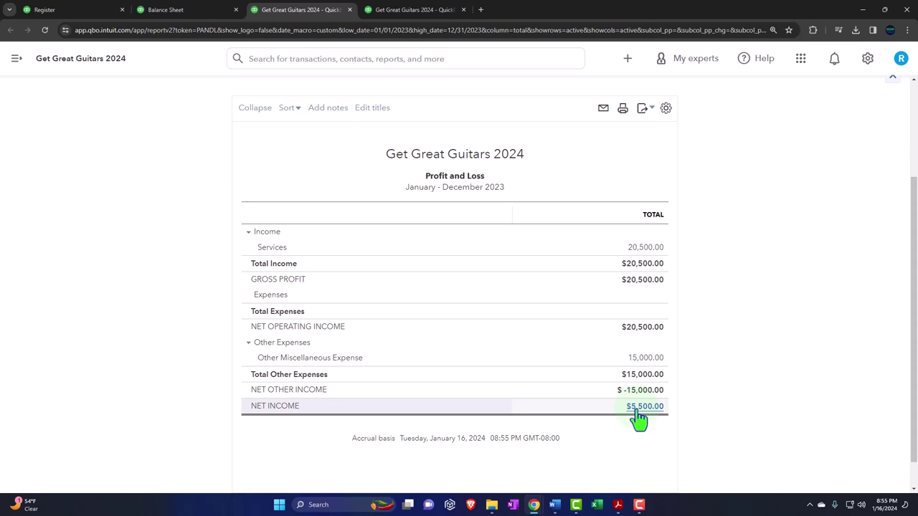
Step: Examine the transactions behind Opening balance equity on the Balance Sheet and return to the report
left_click(210, 12)
scroll(193, 311, "down", 3)
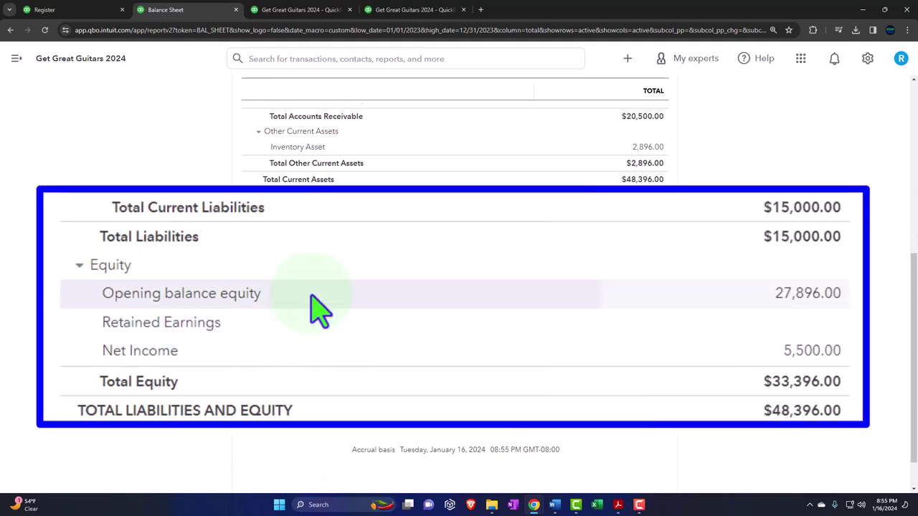
left_click(641, 355)
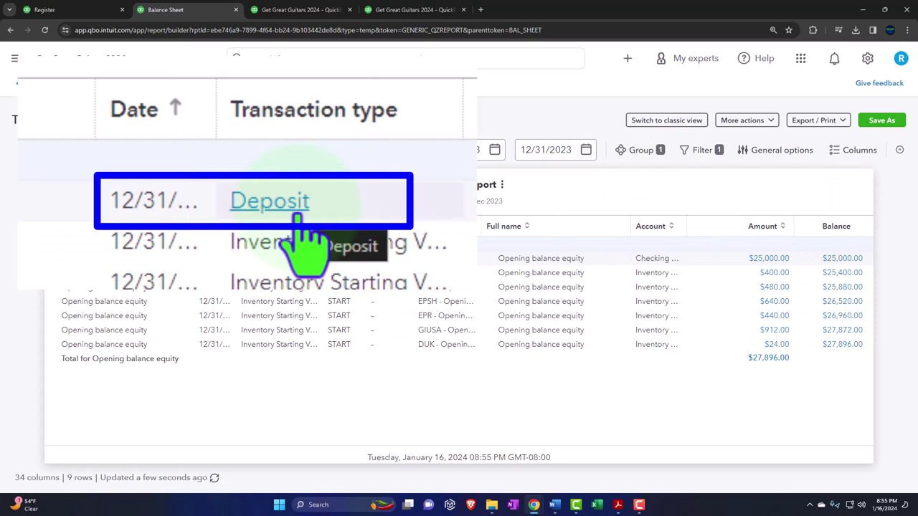
left_click(36, 87)
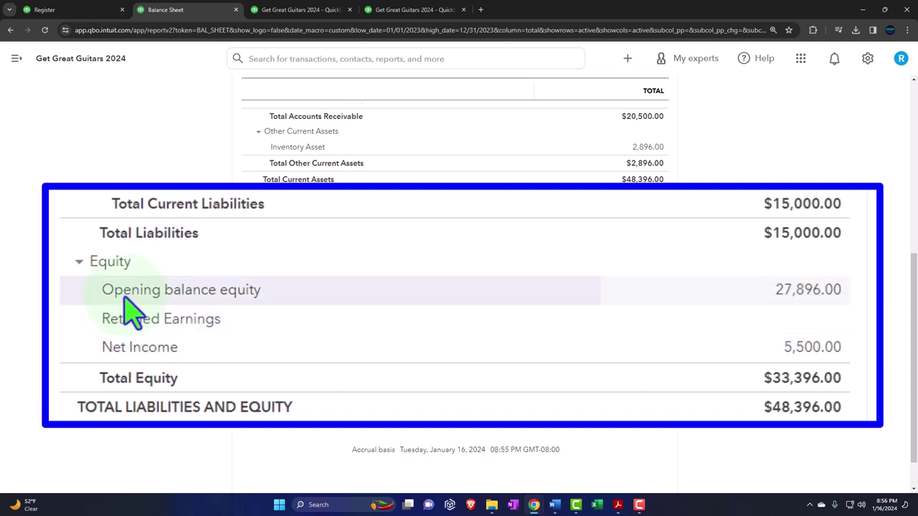
Step: Collapse the Balance Sheet's Equity section and switch to Adobe Acrobat to compare with the Beginning Balances TB document
left_click(251, 341)
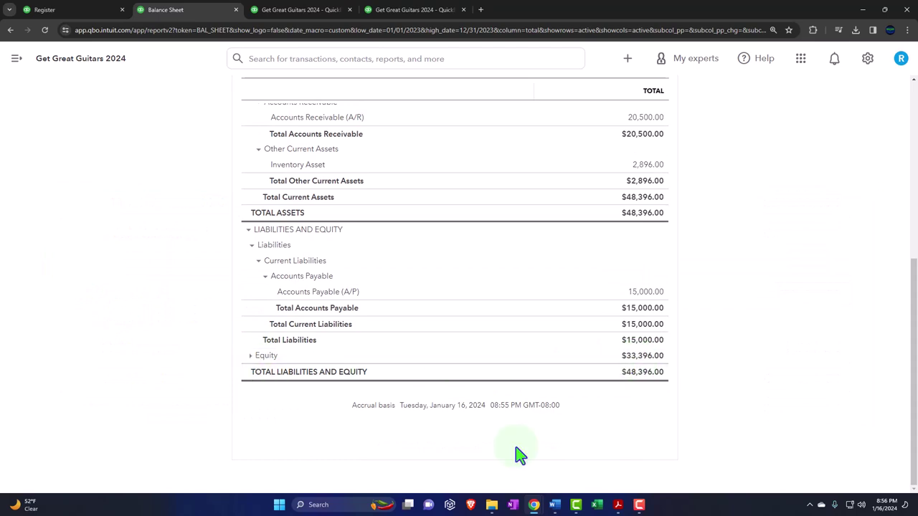
left_click(617, 503)
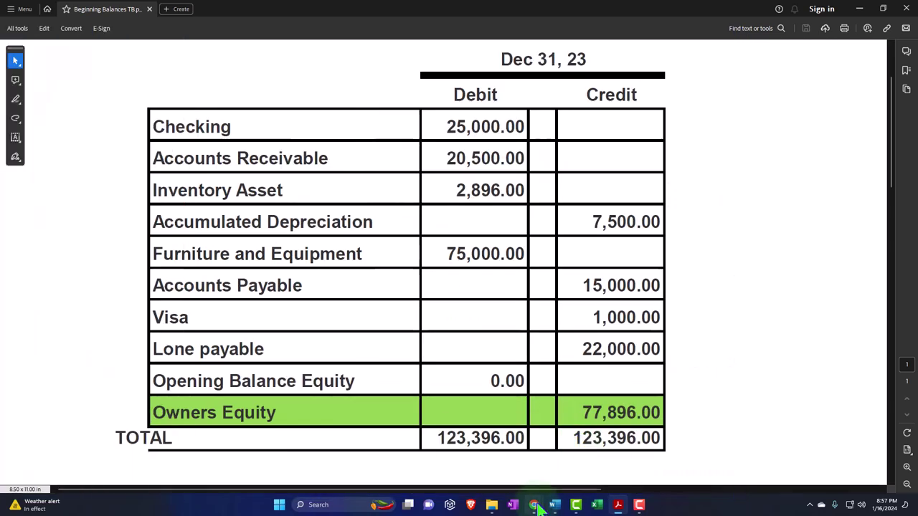
Step: Switch to QuickBooks Online in Chrome, review the enlarged 2023 Profit and Loss report, and return to the Balance Sheet's asset section
mouse_move(533, 504)
left_click(558, 470)
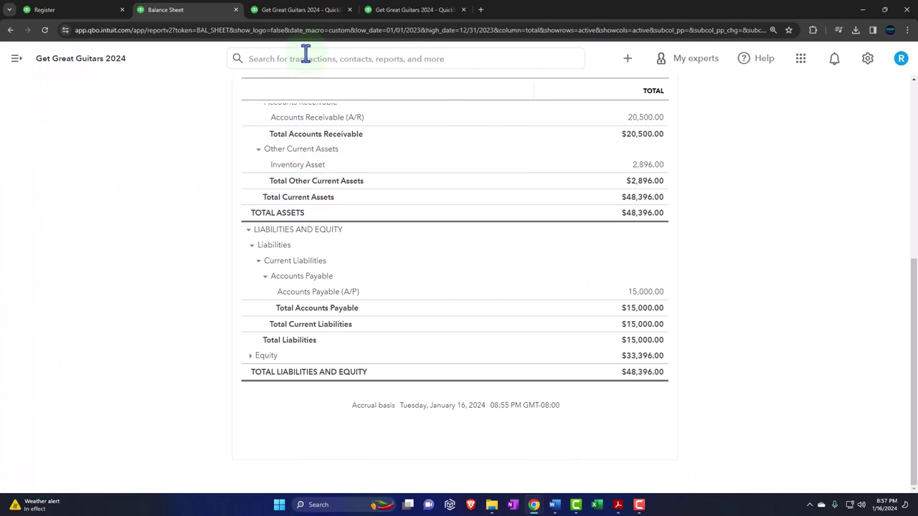
left_click(296, 13)
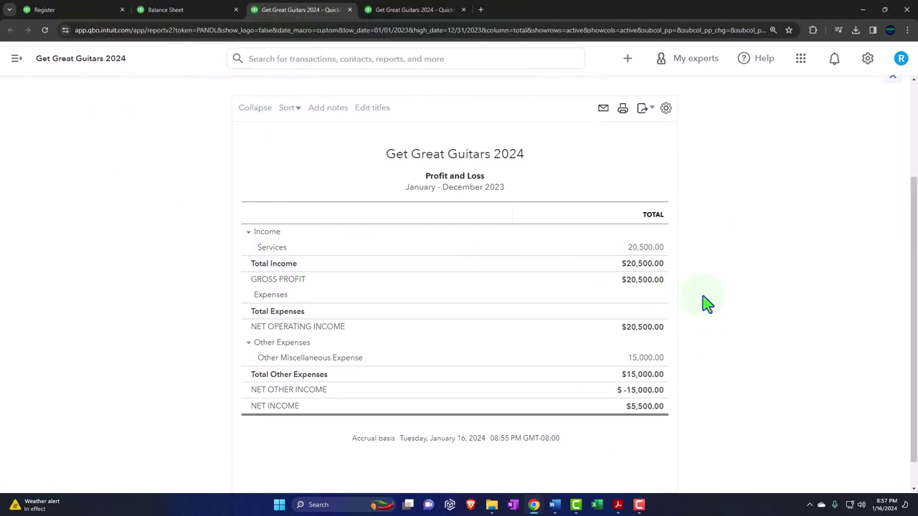
key("ctrl+plus")
scroll(703, 303, "down", 2)
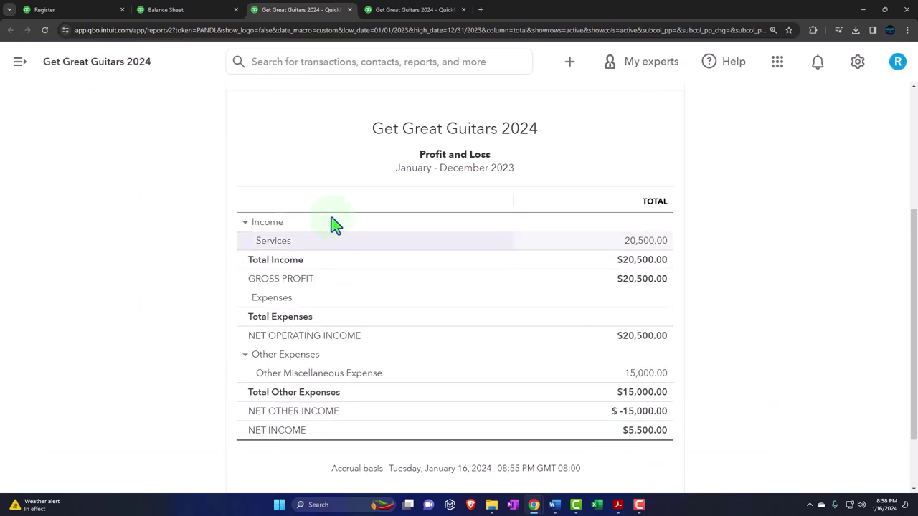
left_click(204, 12)
scroll(213, 262, "up", 2)
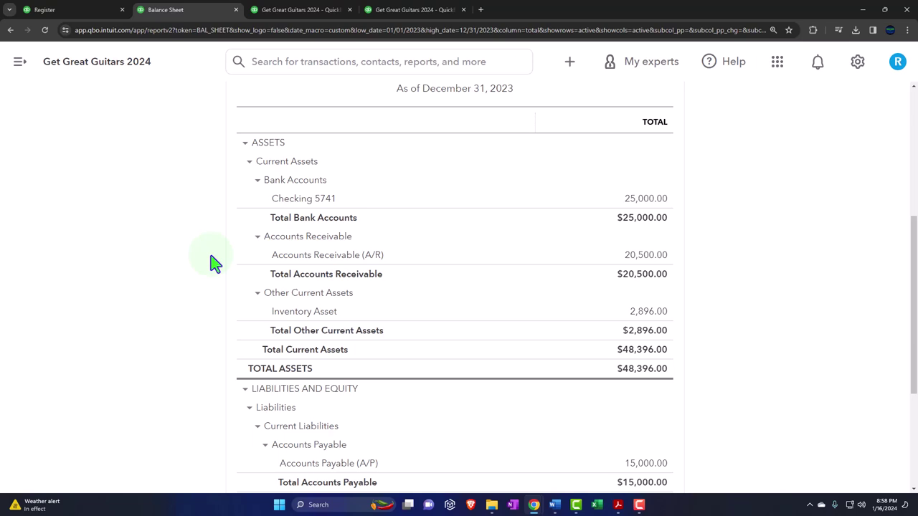
Step: Switch to Depreciation Book.pdf in Acrobat and total the 2023 furniture costs in Calculator: 15000, 23000, 12000, 5000, 2000, 3000, 7000 and 8000
left_click(618, 504)
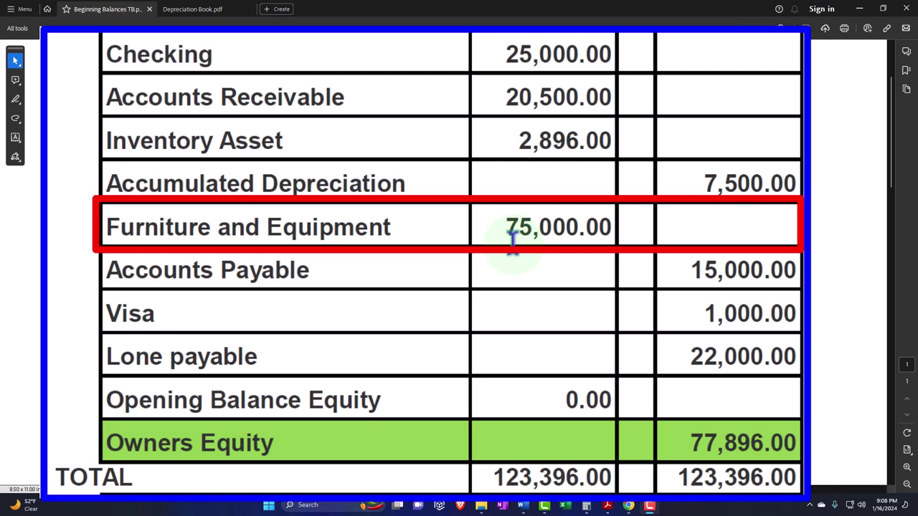
left_click(213, 11)
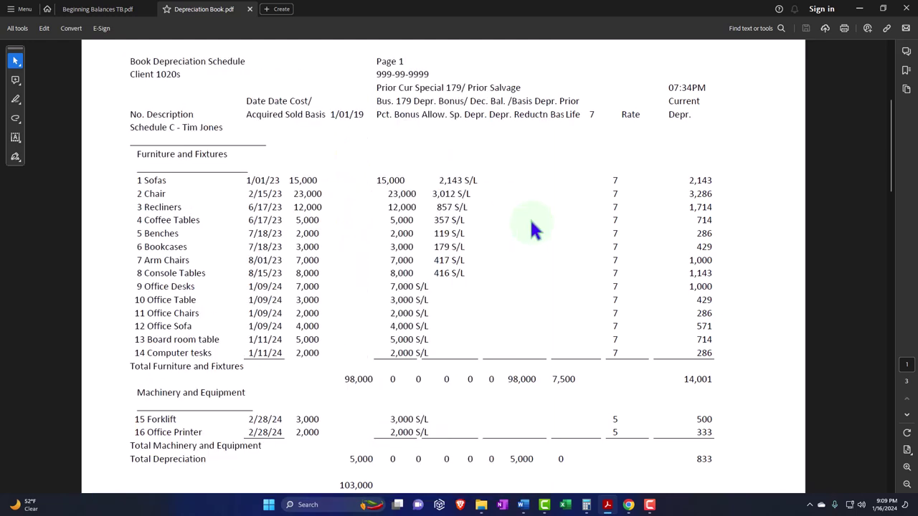
left_click(586, 505)
left_click_drag(578, 179, 446, 172)
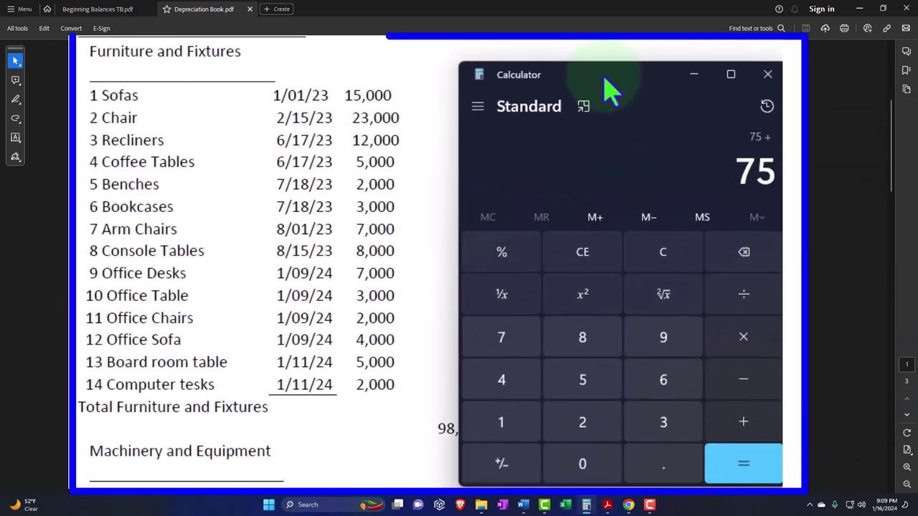
left_click(481, 273)
type("15000+2300+12000+5000+2000+3000+")
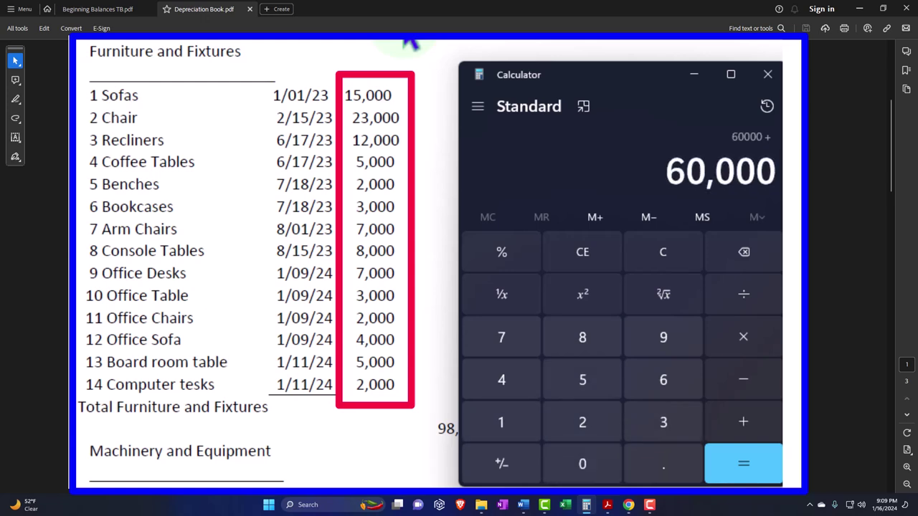
type("7000+80")
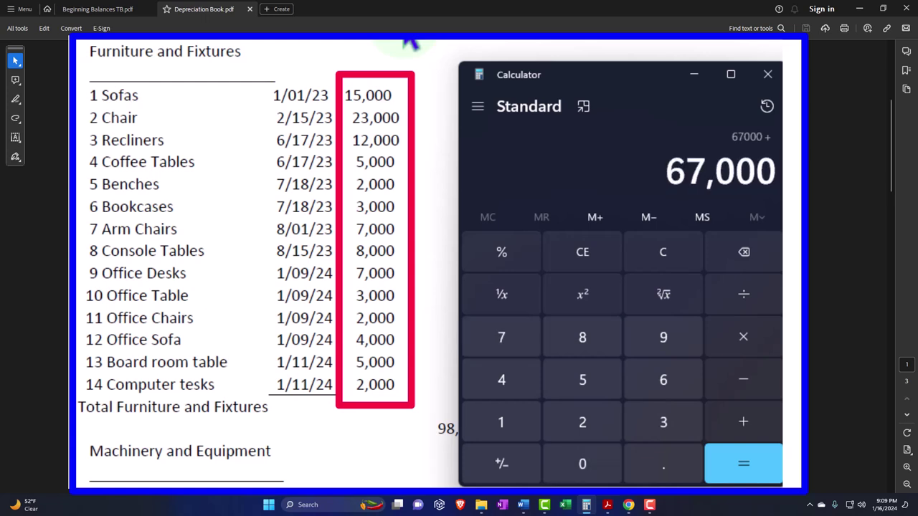
type("00=")
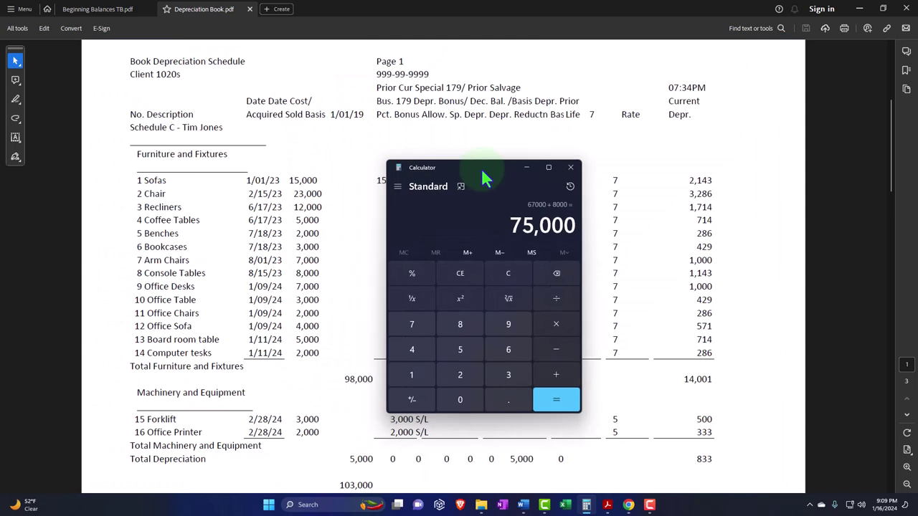
left_click(540, 164)
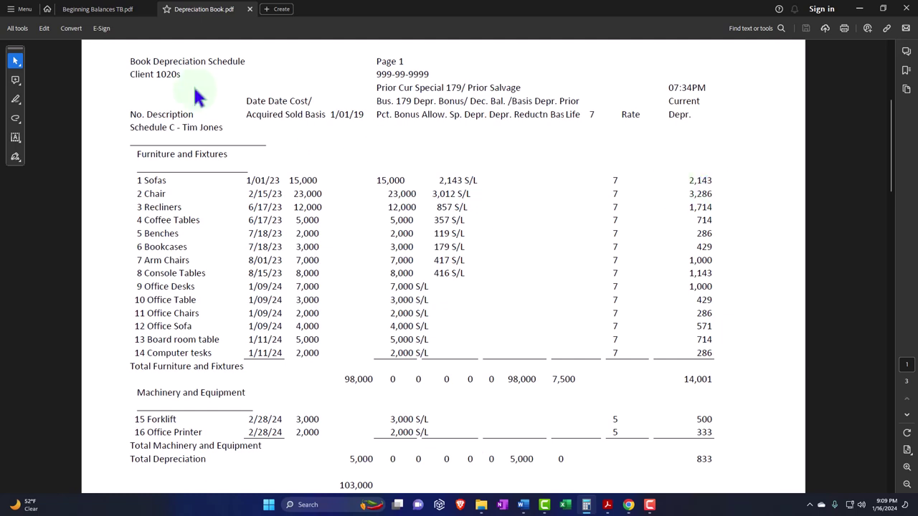
Step: Compare the Accumulated Depreciation and Furniture and Equipment balances in Beginning Balances TB with the Furniture and Fixtures schedule in Depreciation Book
left_click(103, 9)
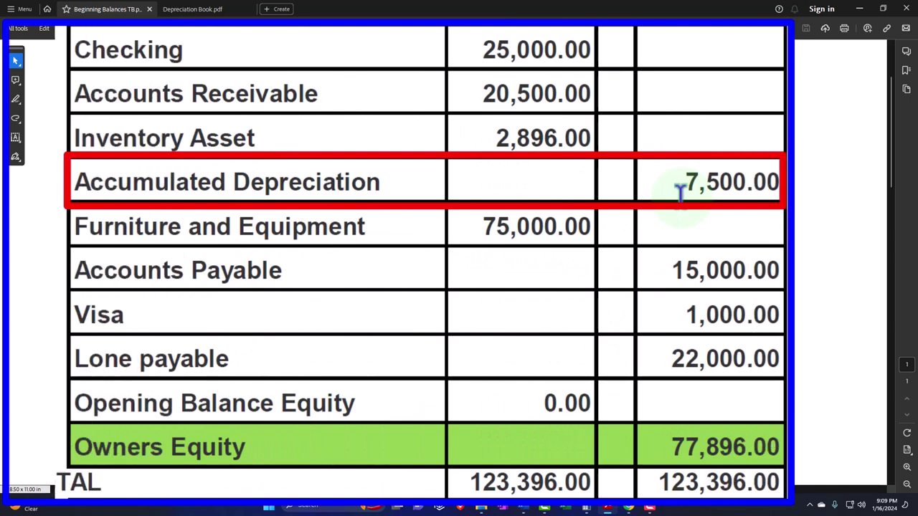
left_click(193, 8)
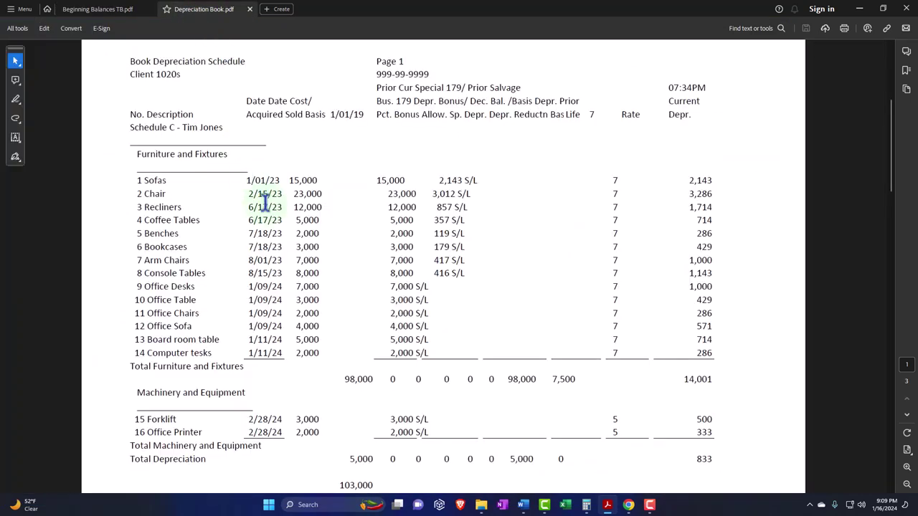
left_click(118, 10)
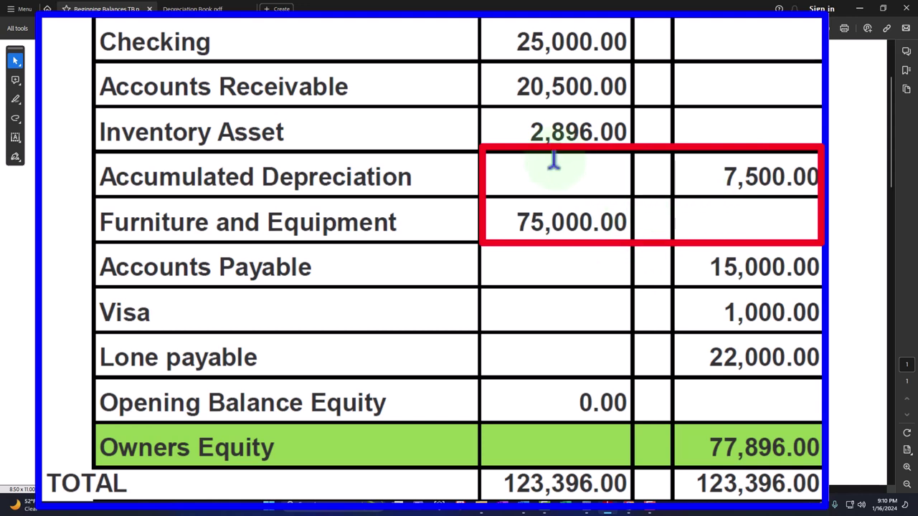
left_click(194, 8)
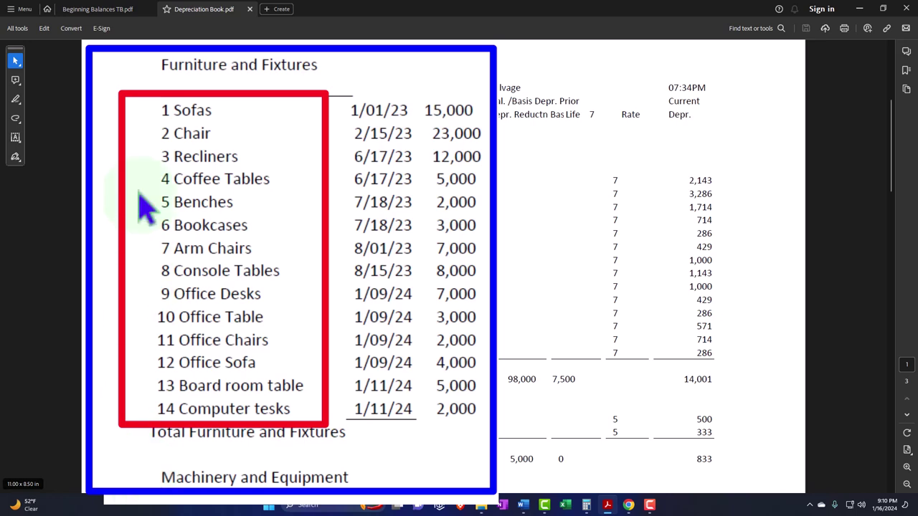
left_click(98, 11)
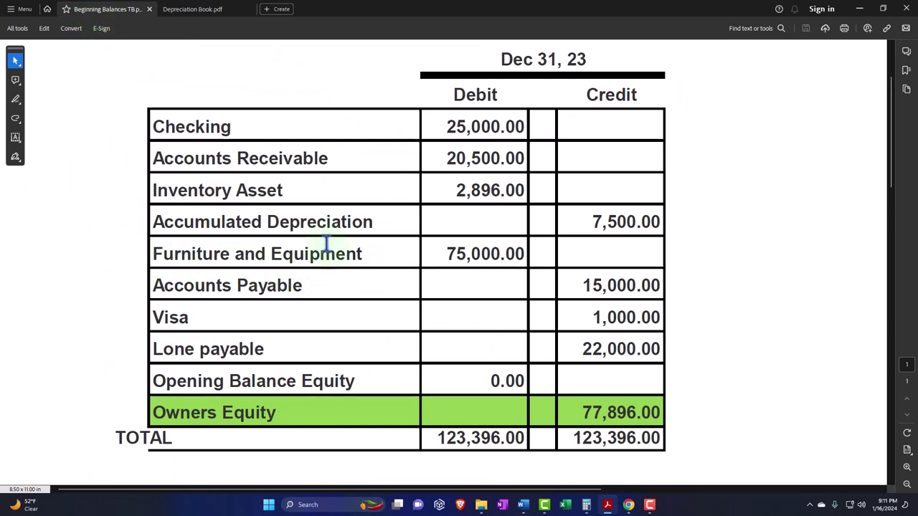
Step: Switch back to QuickBooks Online in Chrome, open the chart of accounts and collapse the navigation sidebar
mouse_move(631, 507)
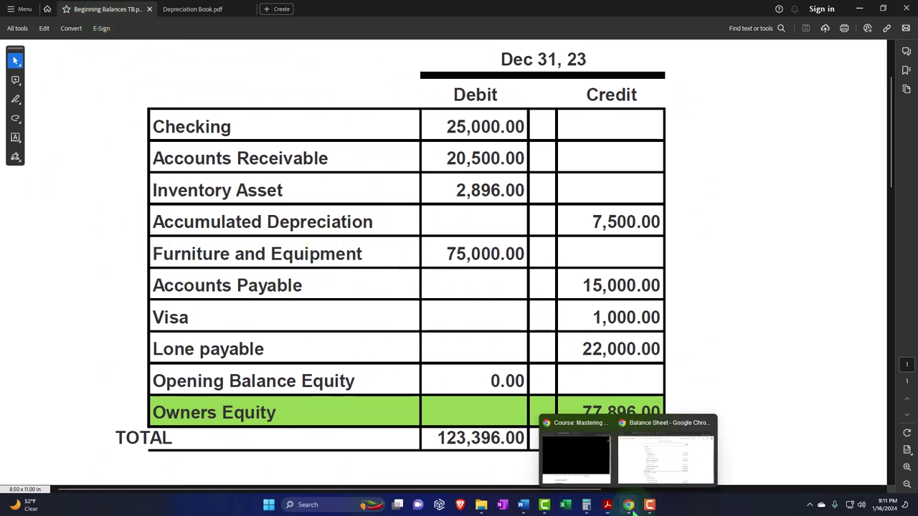
left_click(649, 470)
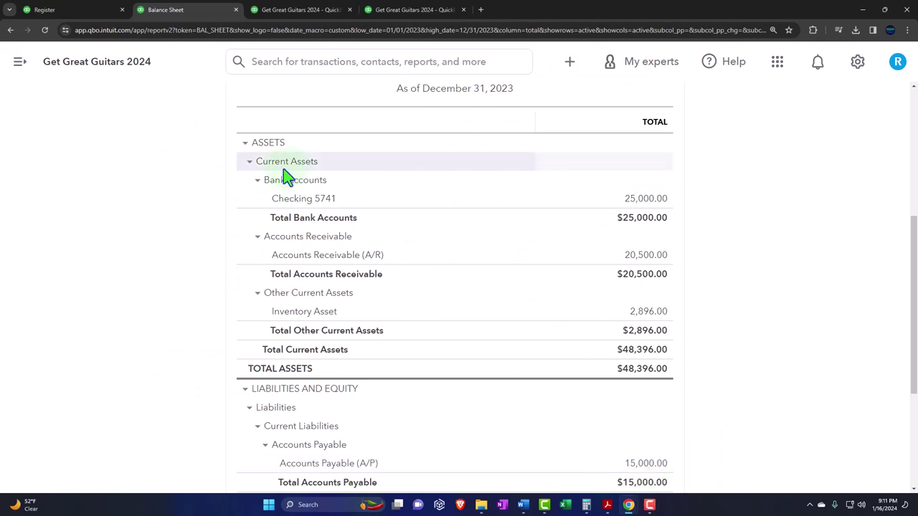
left_click(86, 15)
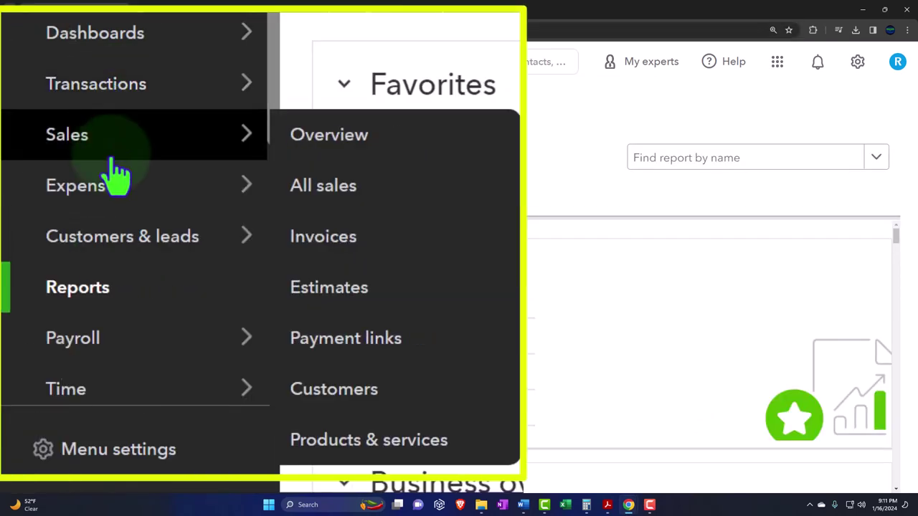
mouse_move(68, 319)
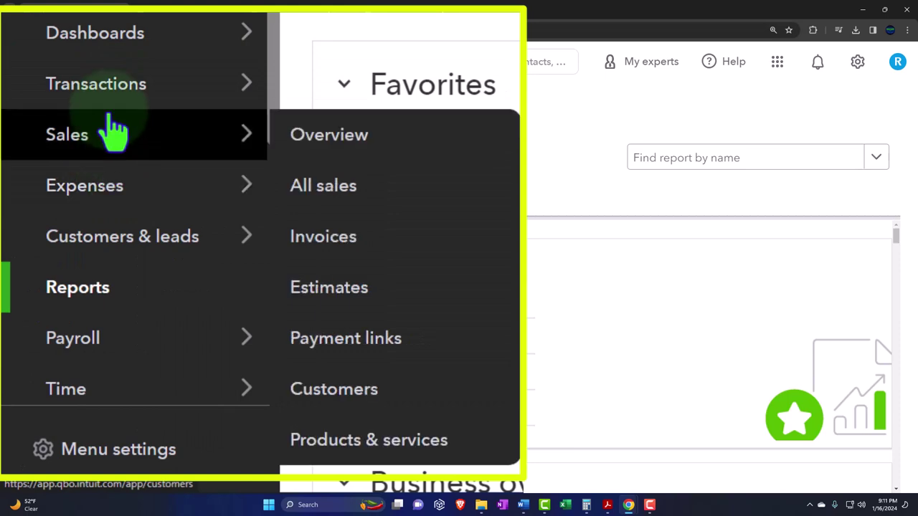
left_click(109, 97)
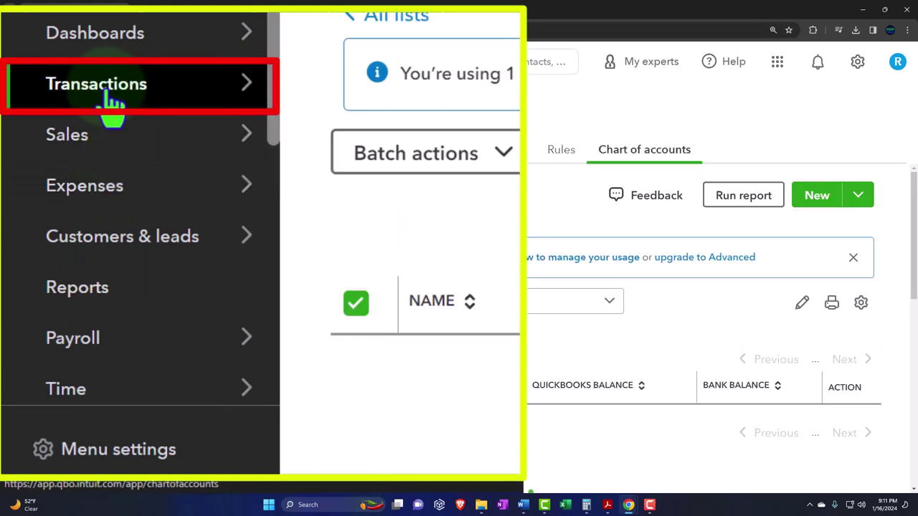
left_click(595, 152)
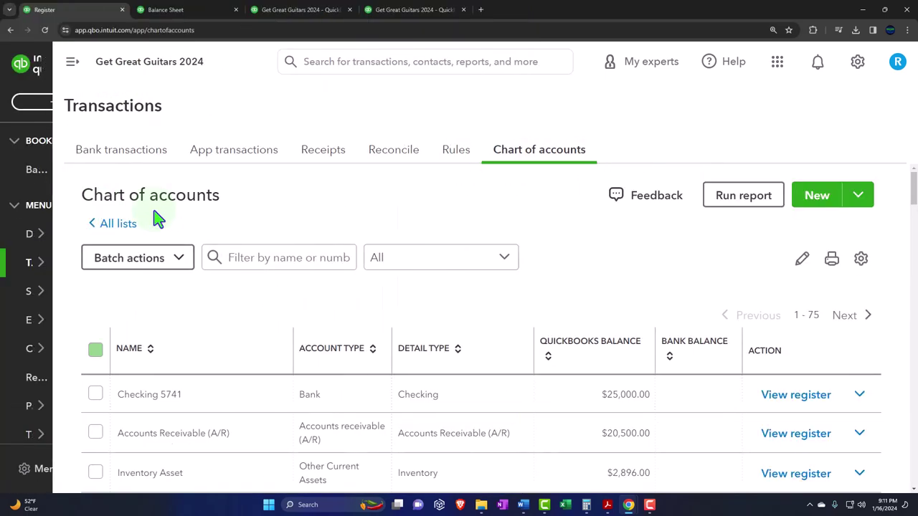
Step: Examine the Fixed Assets accounts in the chart of accounts, including Long-term office equipment and its subaccounts
scroll(98, 307, "down", 3)
scroll(102, 313, "down", 3)
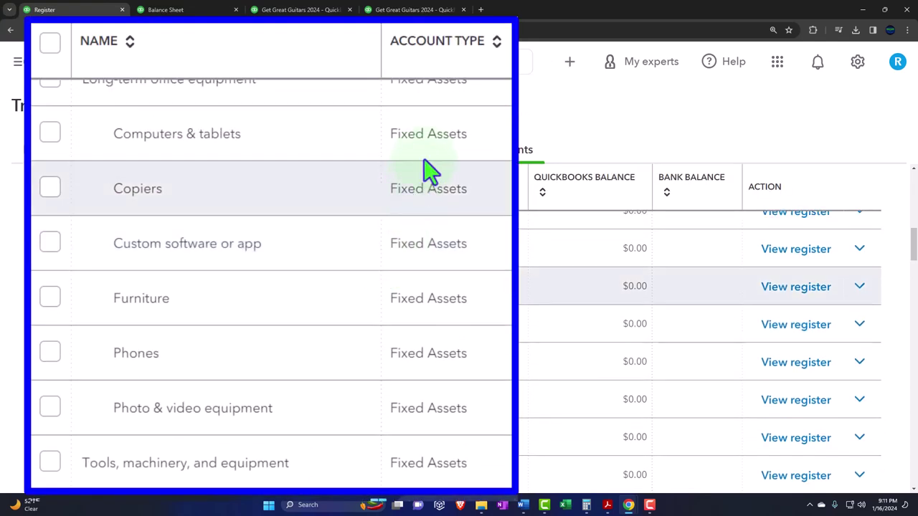
scroll(402, 161, "up", 2)
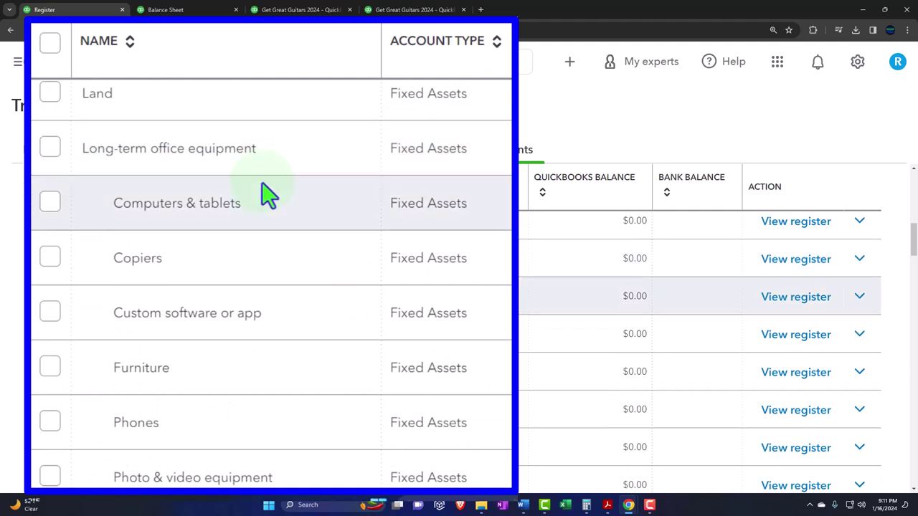
scroll(263, 191, "up", 1)
scroll(137, 179, "up", 1)
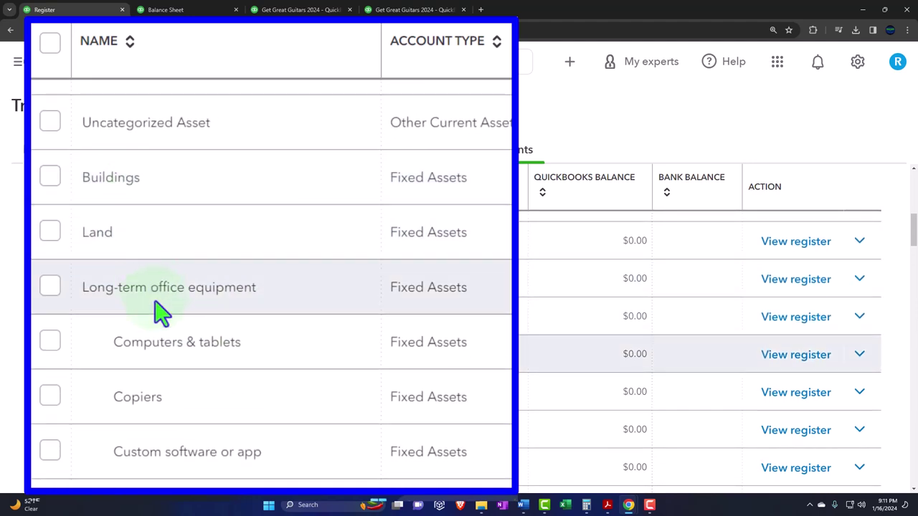
scroll(156, 307, "down", 1)
scroll(159, 305, "down", 1)
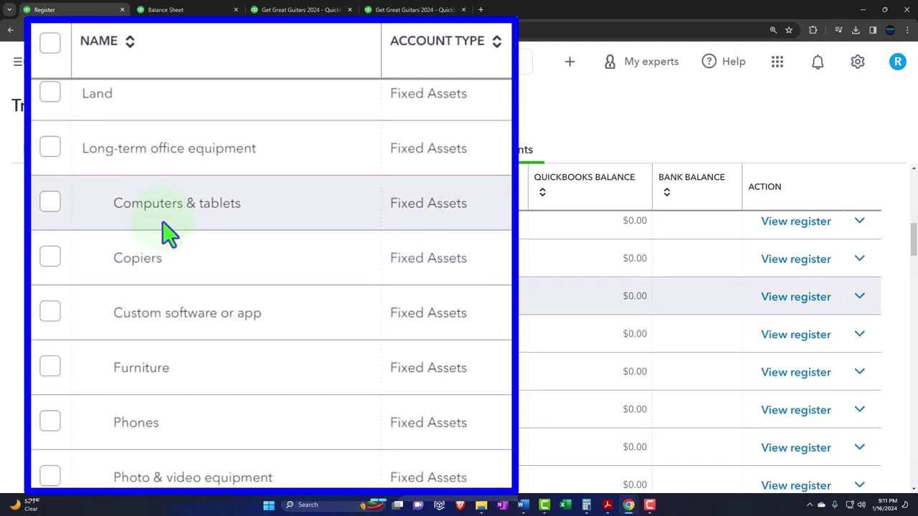
scroll(164, 262, "down", 1)
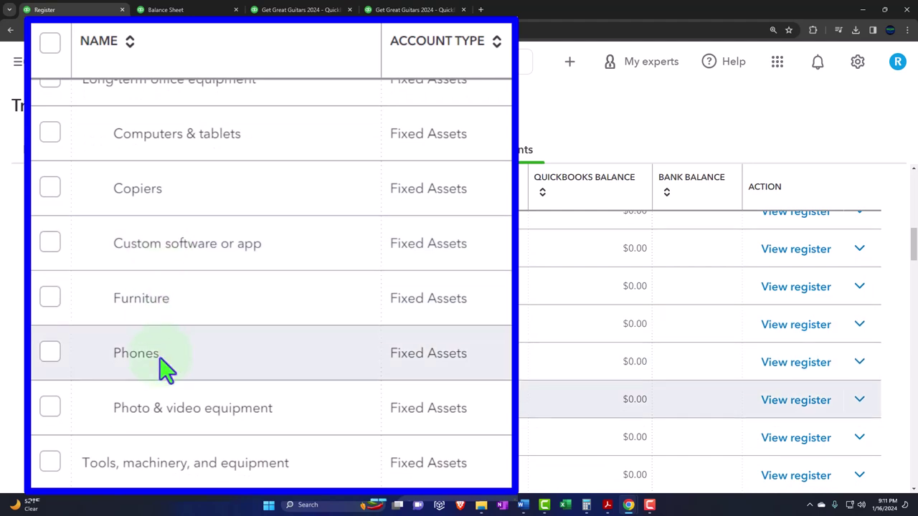
scroll(165, 365, "down", 1)
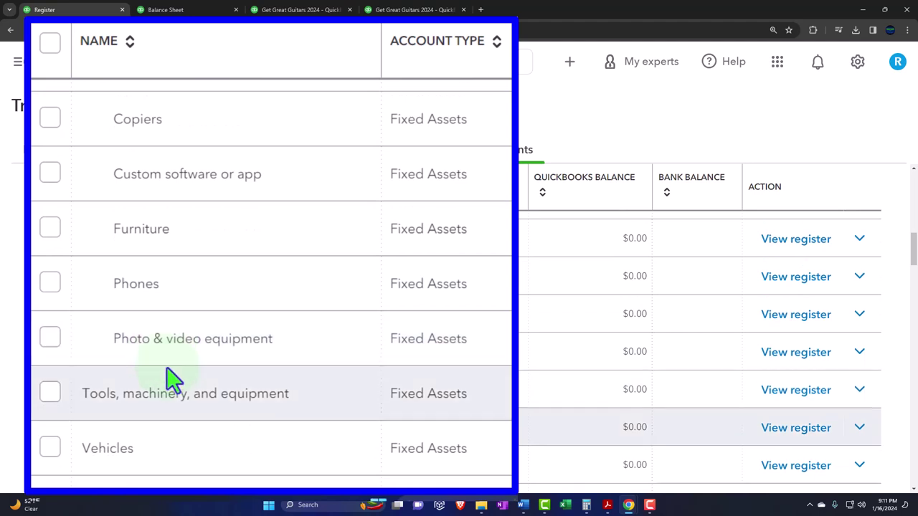
scroll(168, 375, "up", 2)
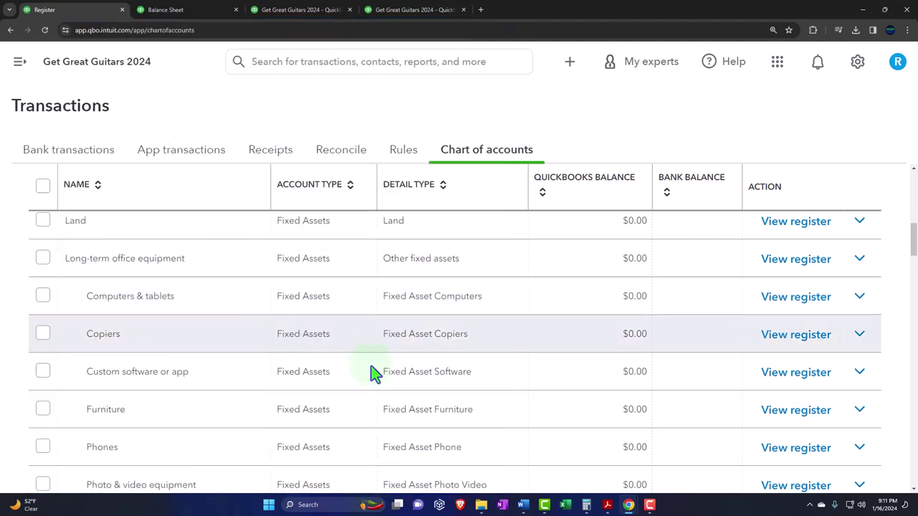
Step: Check the fixed asset lines in Acrobat's Beginning Balances TB, and return to the chart of accounts to compare the furniture and equipment accounts
mouse_move(608, 507)
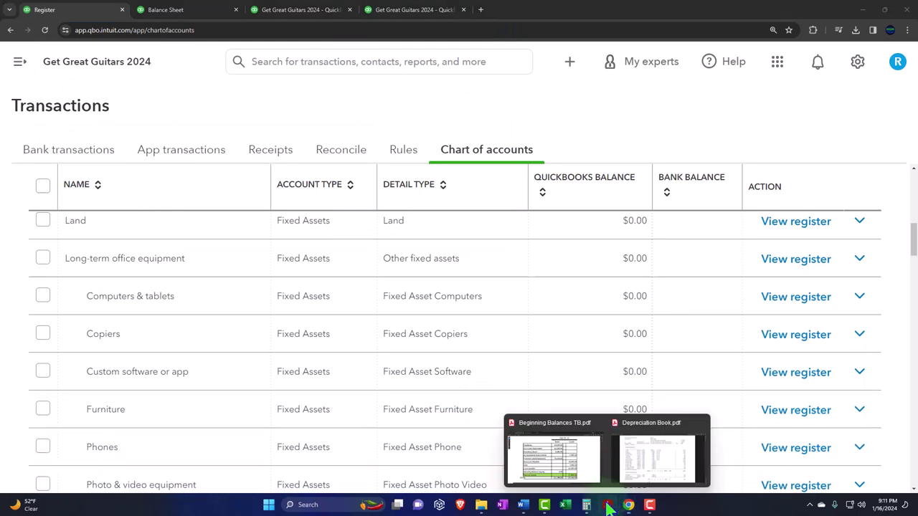
left_click(586, 460)
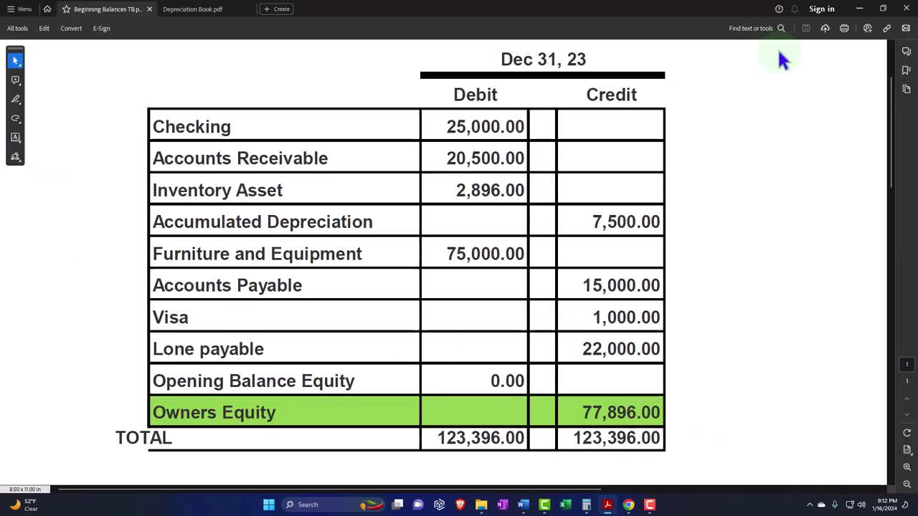
left_click(859, 8)
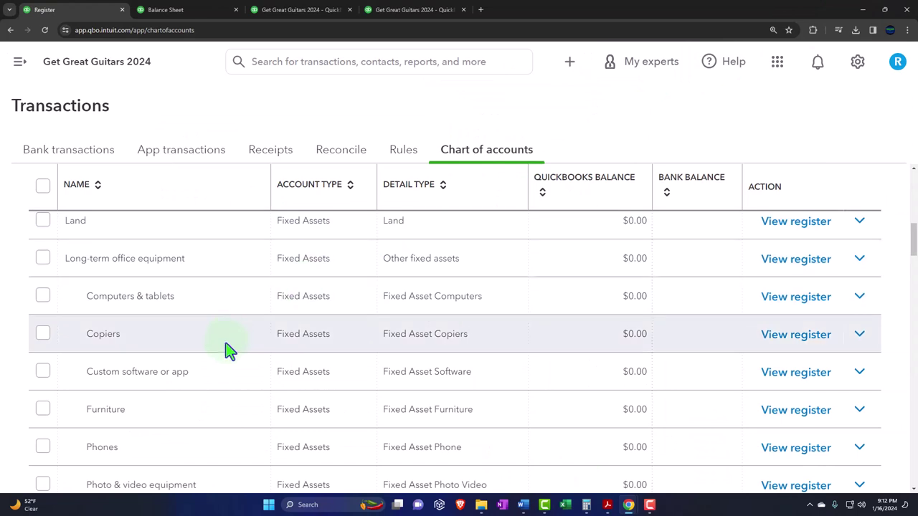
scroll(228, 350, "down", 1)
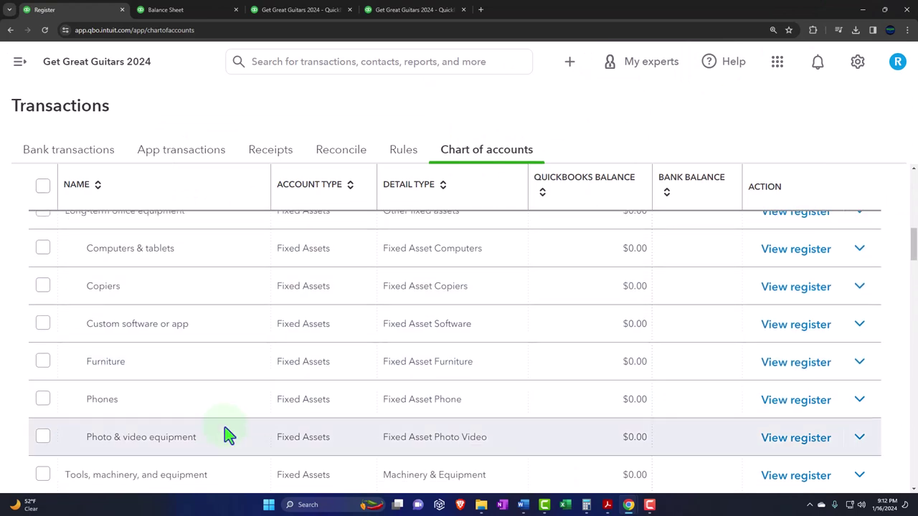
scroll(224, 426, "up", 1)
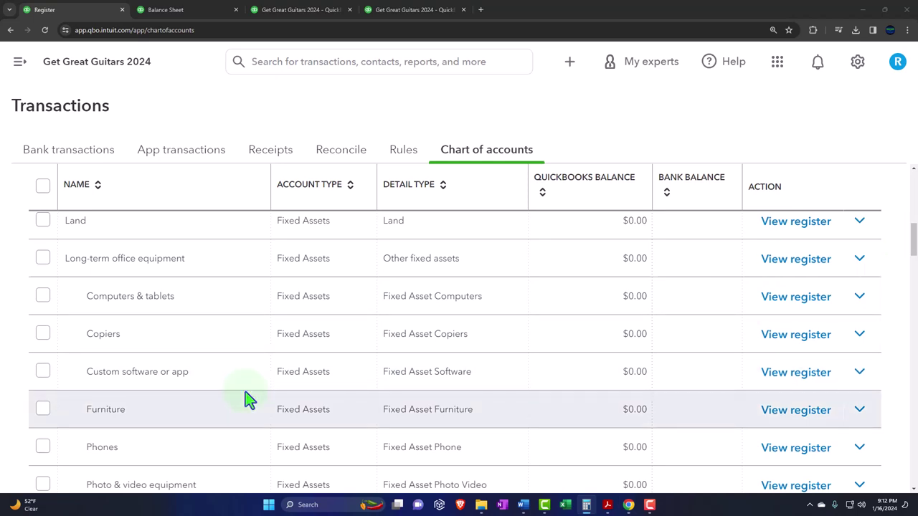
scroll(247, 401, "down", 1)
scroll(229, 399, "down", 1)
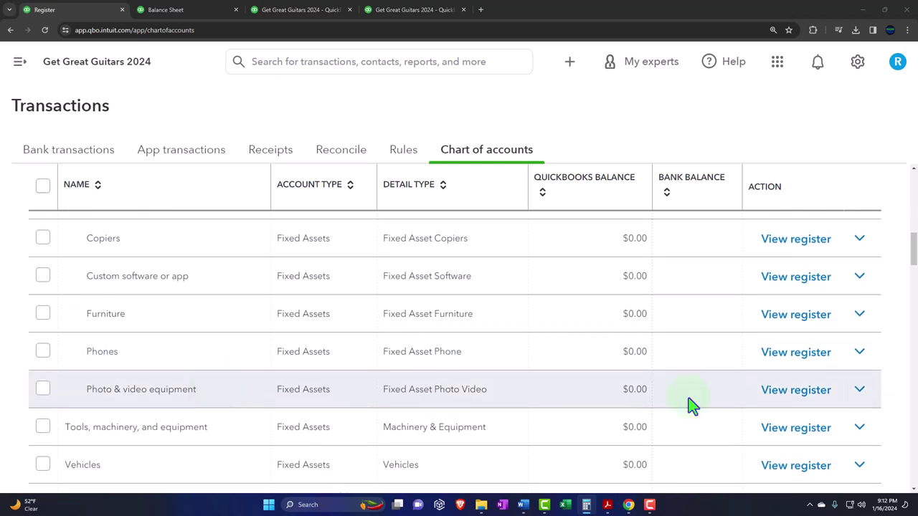
Step: Make the Photo & video equipment and Phones subaccounts of Long-term office equipment inactive
left_click(859, 390)
left_click(670, 337)
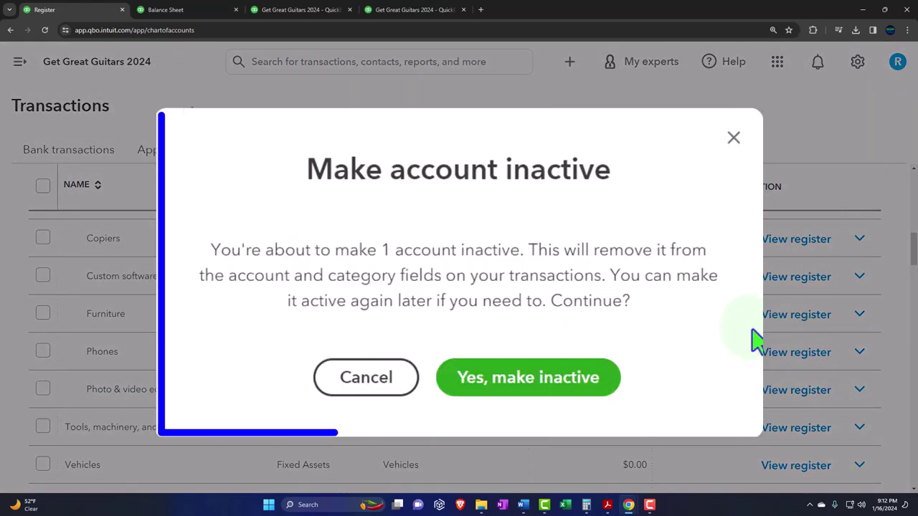
left_click(553, 387)
scroll(518, 344, "down", 1)
scroll(502, 360, "up", 1)
scroll(502, 360, "up", 1)
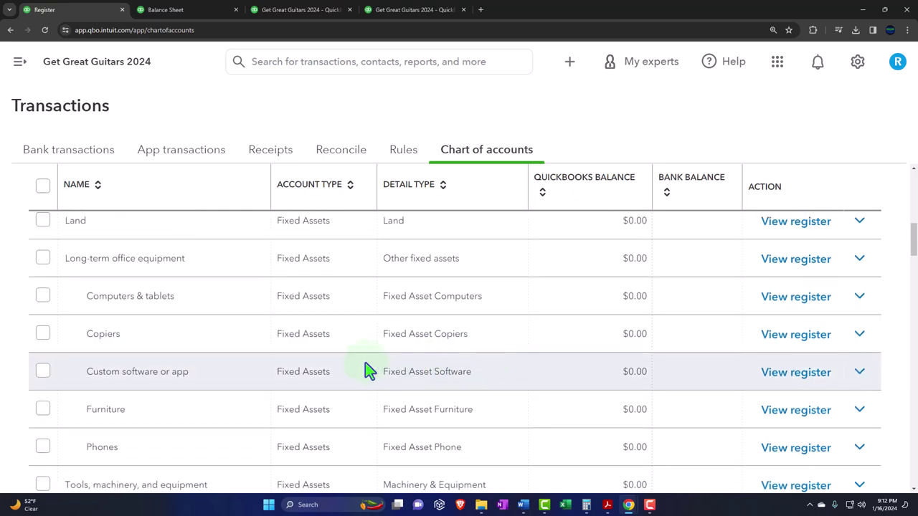
scroll(365, 371, "down", 1)
left_click(860, 400)
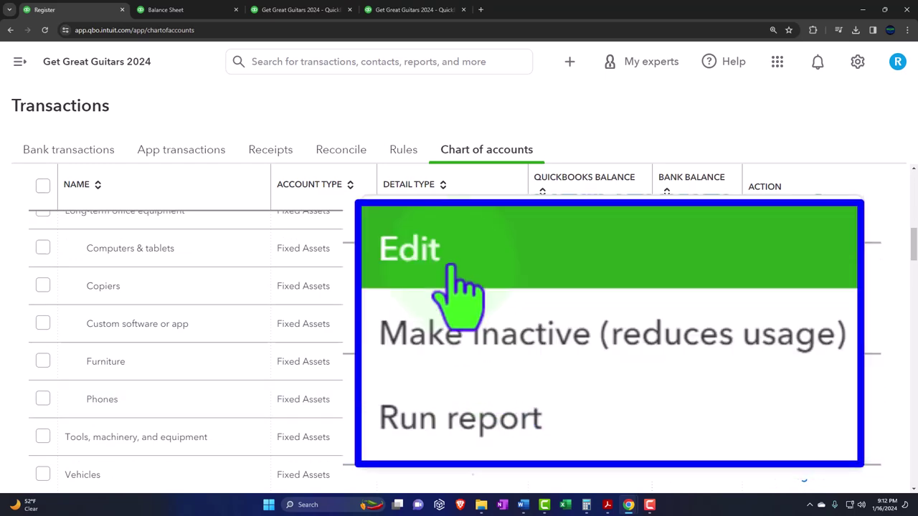
left_click(706, 380)
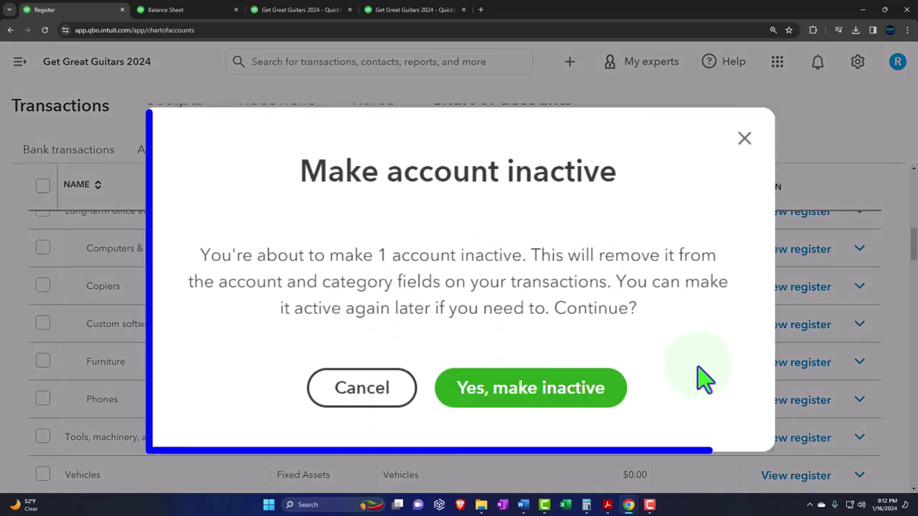
left_click(561, 388)
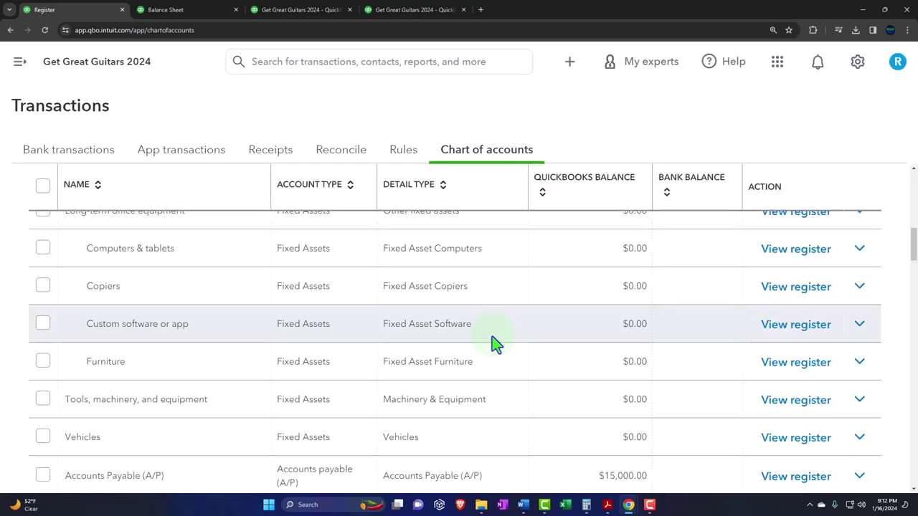
Step: Make the Furniture and Custom software or app subaccounts of Long-term office equipment inactive
scroll(495, 344, "down", 1)
scroll(494, 344, "up", 2)
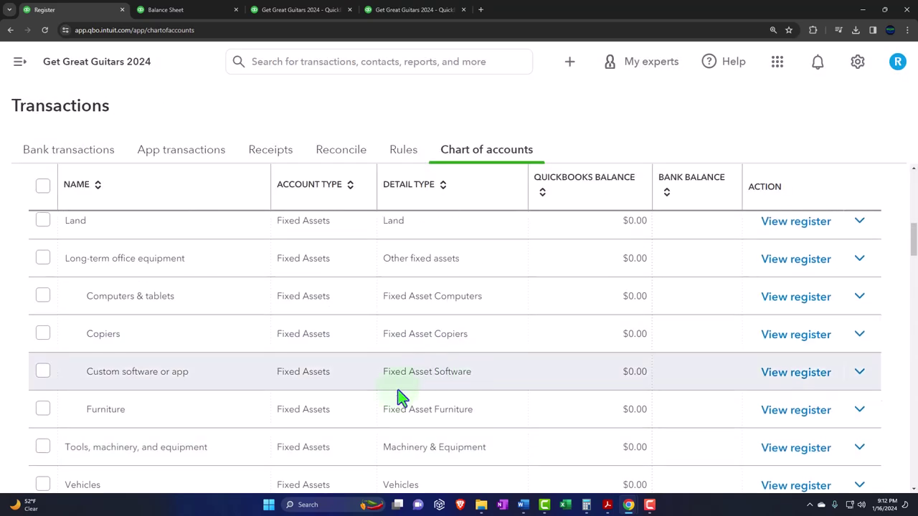
left_click(857, 416)
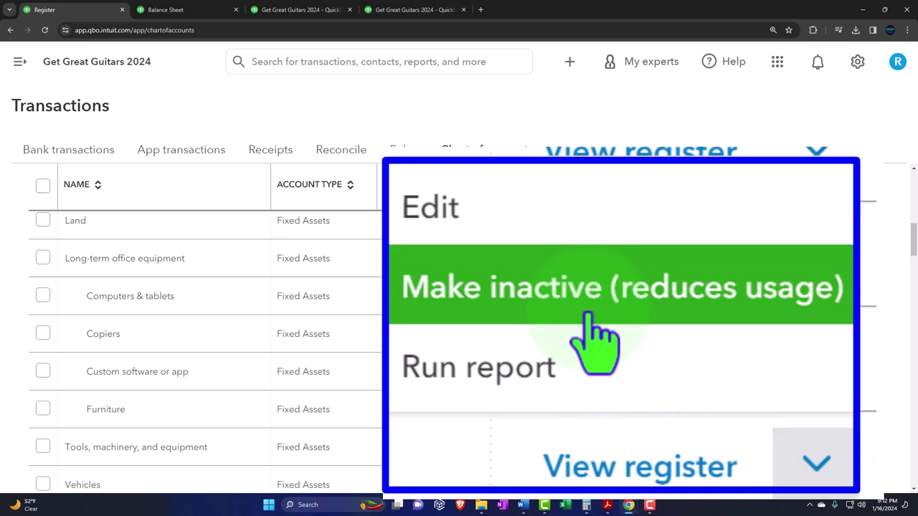
left_click(776, 351)
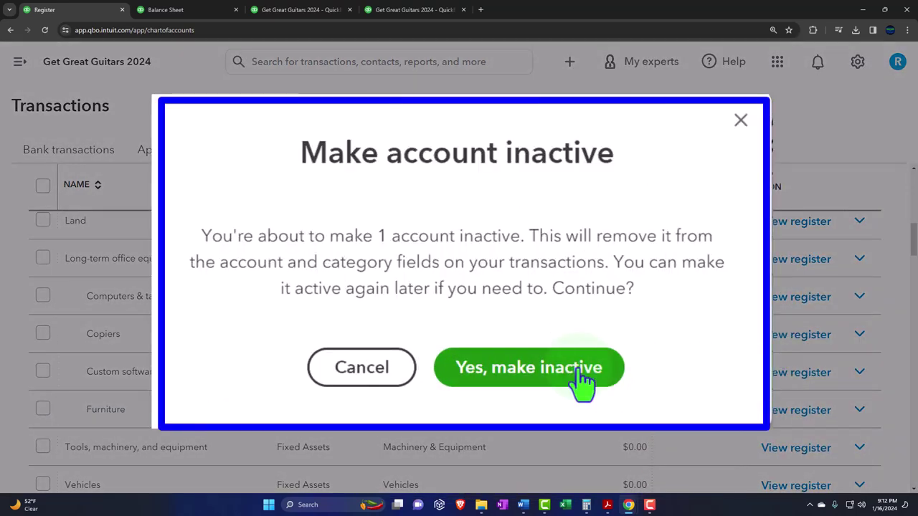
left_click(582, 367)
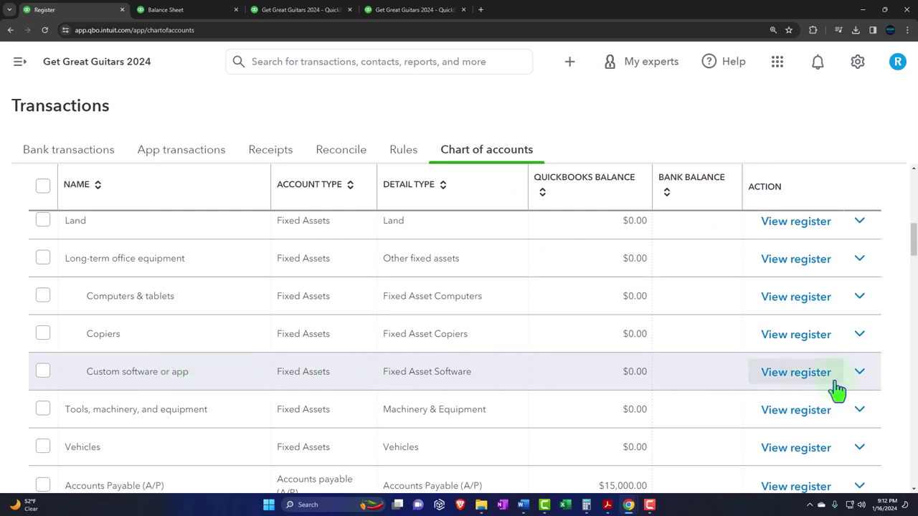
left_click(861, 381)
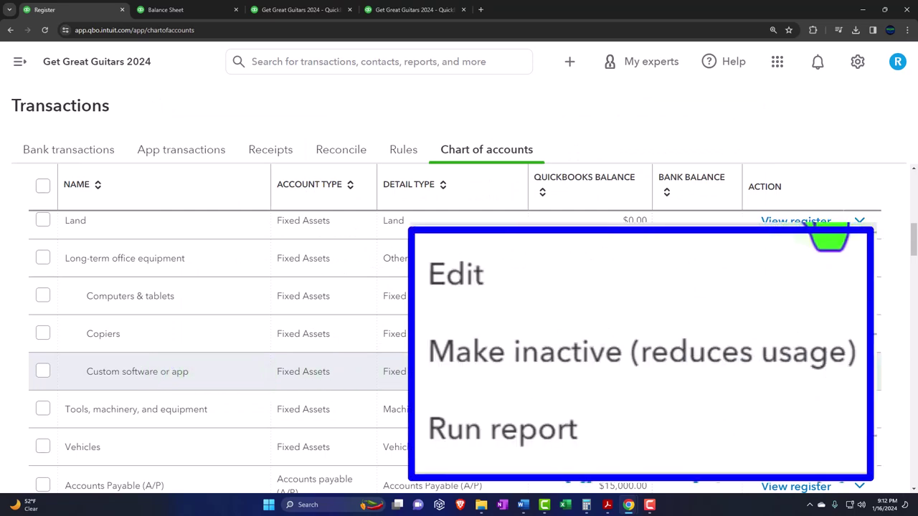
left_click(815, 426)
left_click(531, 340)
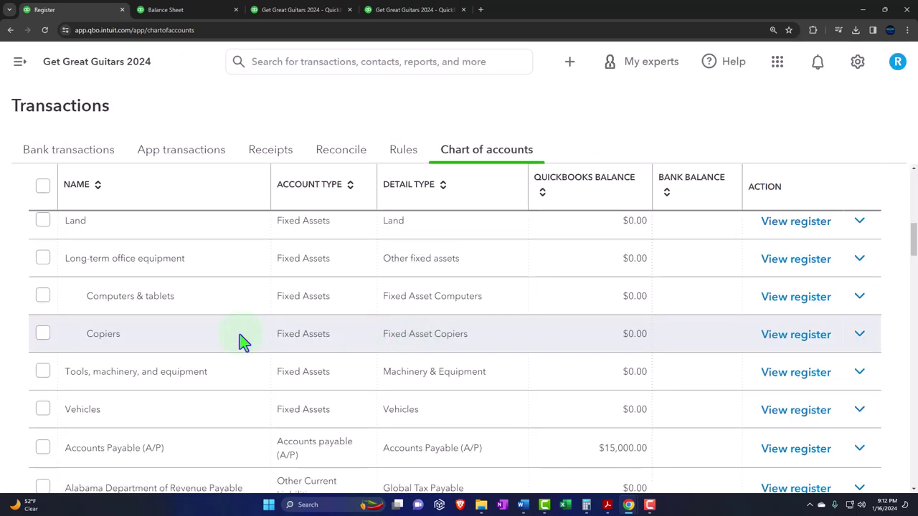
Step: Make the Copiers and Computers & tablets subaccounts of Long-term office equipment inactive
left_click(859, 334)
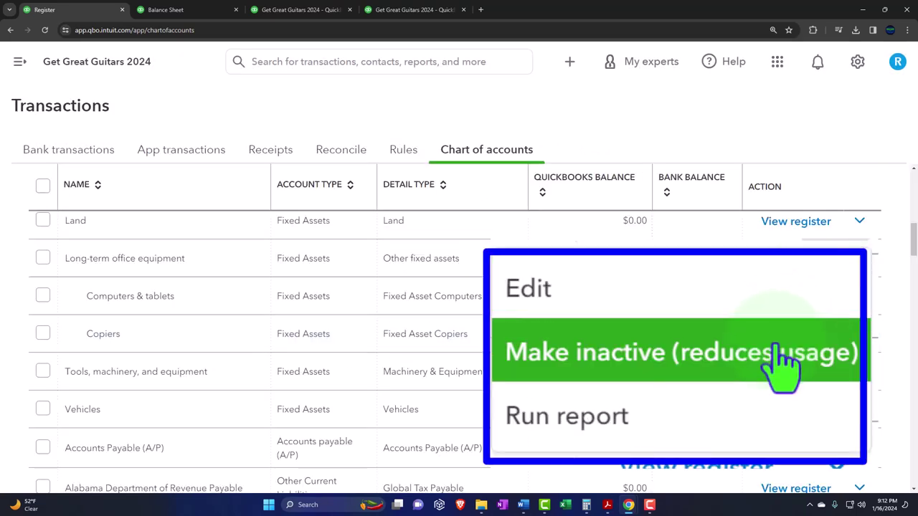
left_click(828, 395)
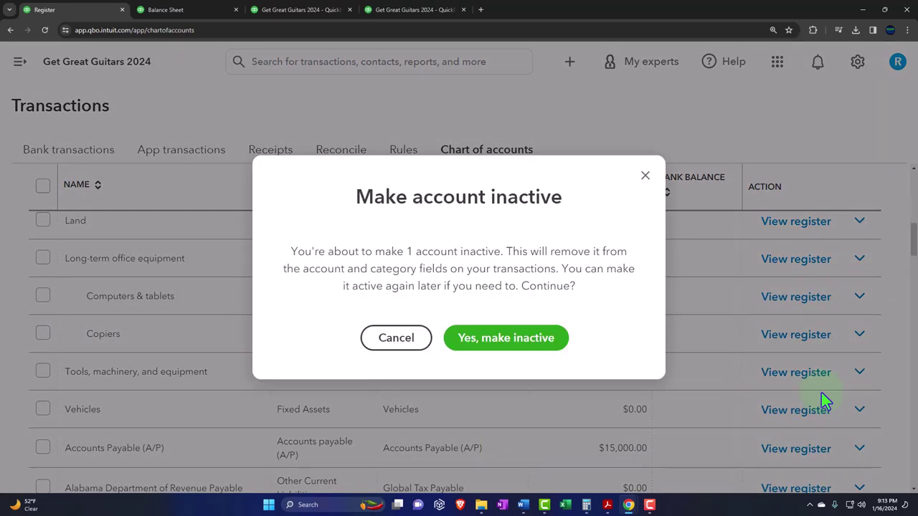
left_click(511, 337)
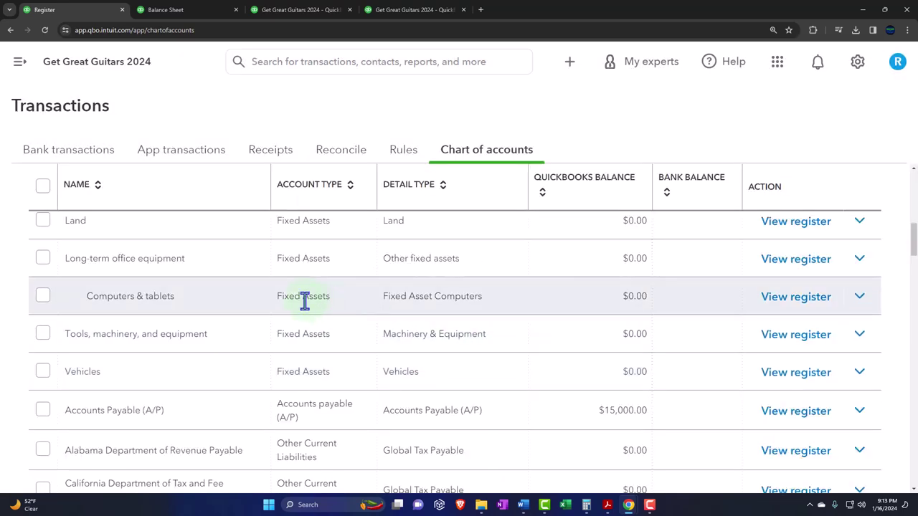
left_click(859, 297)
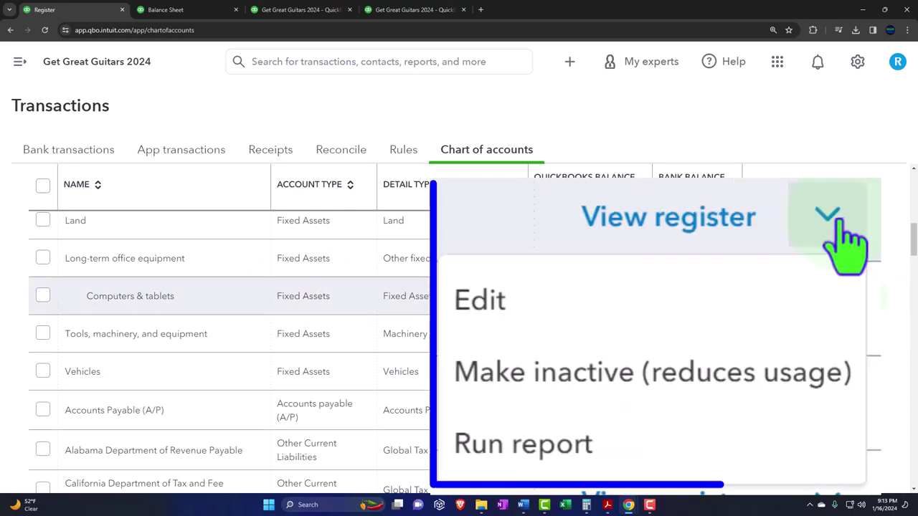
left_click(753, 358)
left_click(552, 339)
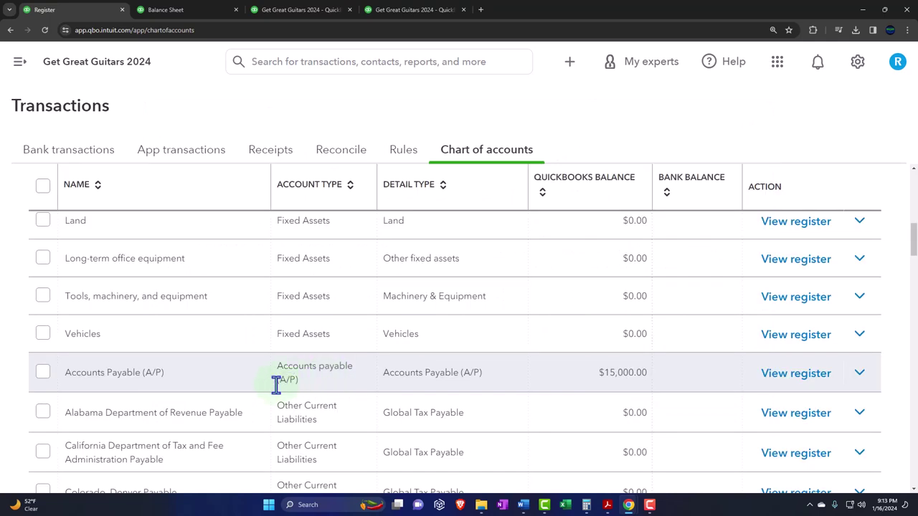
Step: Edit the Tools, machinery, and equipment fixed asset account and change its account name to Furniture & Equipment
scroll(252, 397, "up", 1)
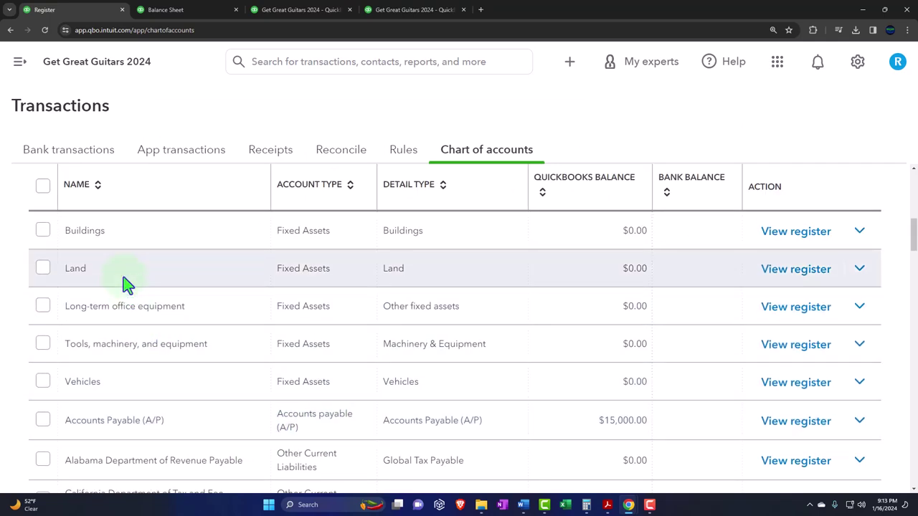
scroll(118, 285, "up", 1)
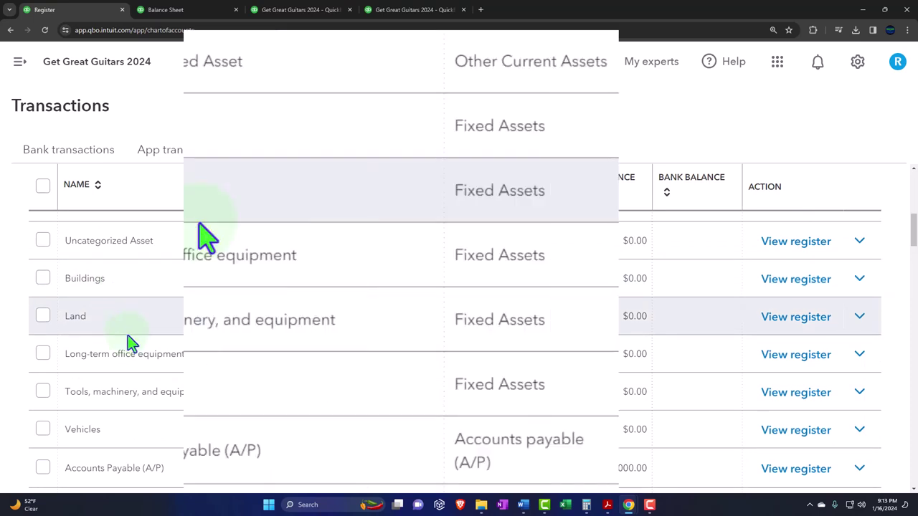
scroll(127, 334, "up", 1)
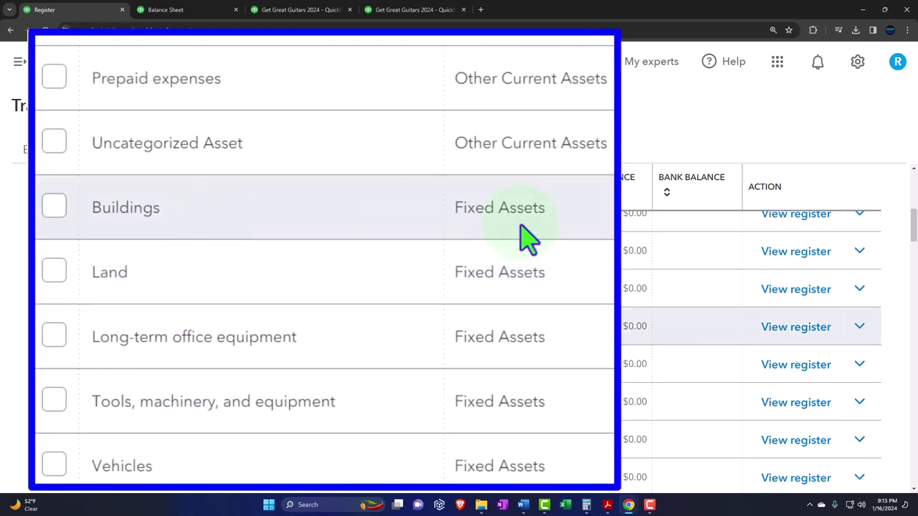
scroll(466, 280, "down", 1)
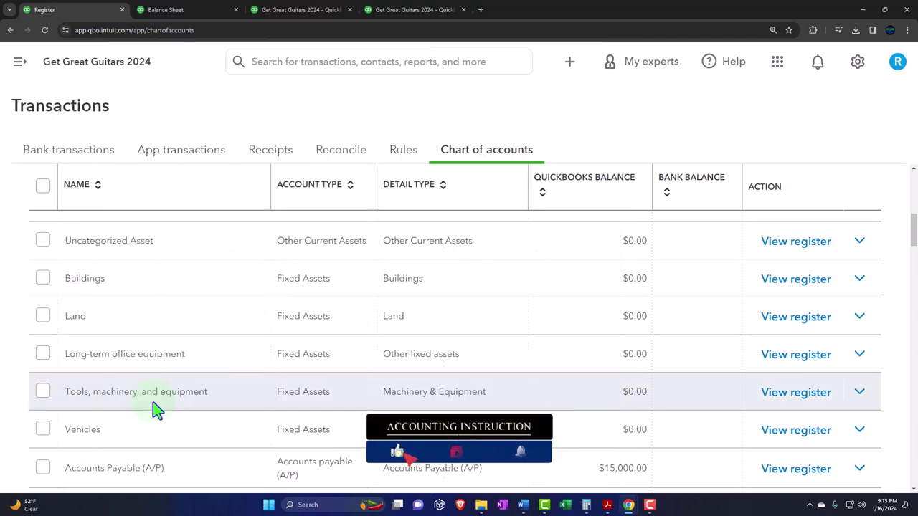
left_click(859, 391)
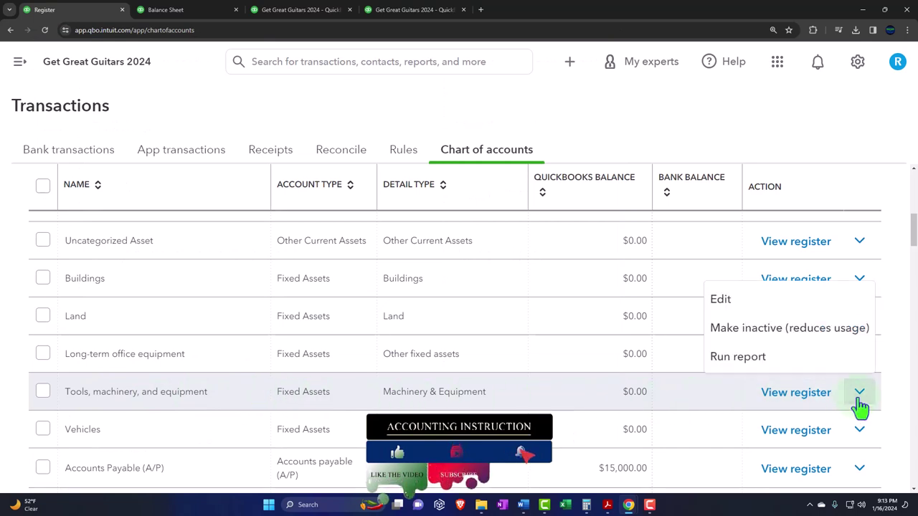
left_click(742, 300)
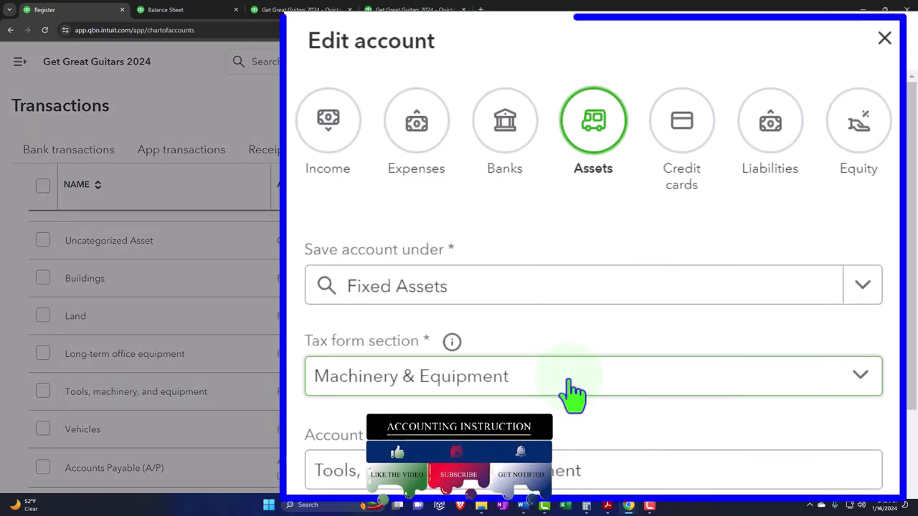
left_click(691, 287)
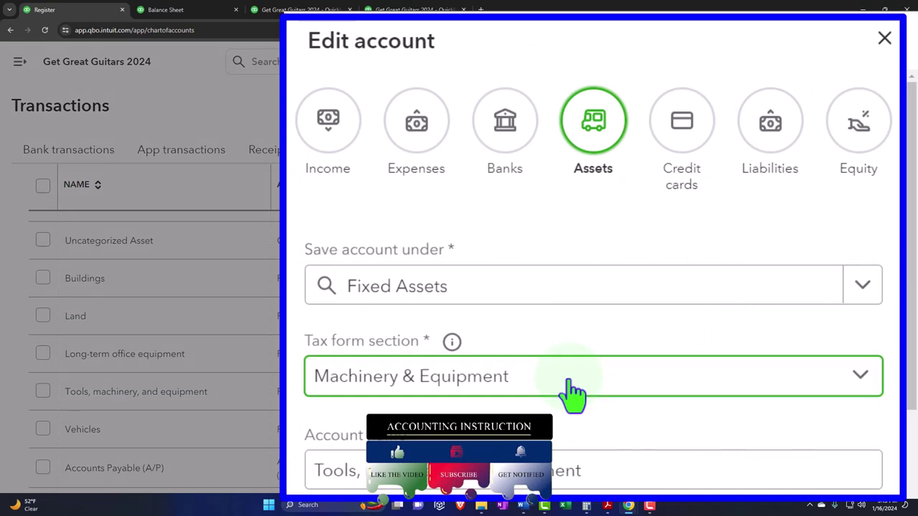
left_click(574, 392)
triple_click(594, 469)
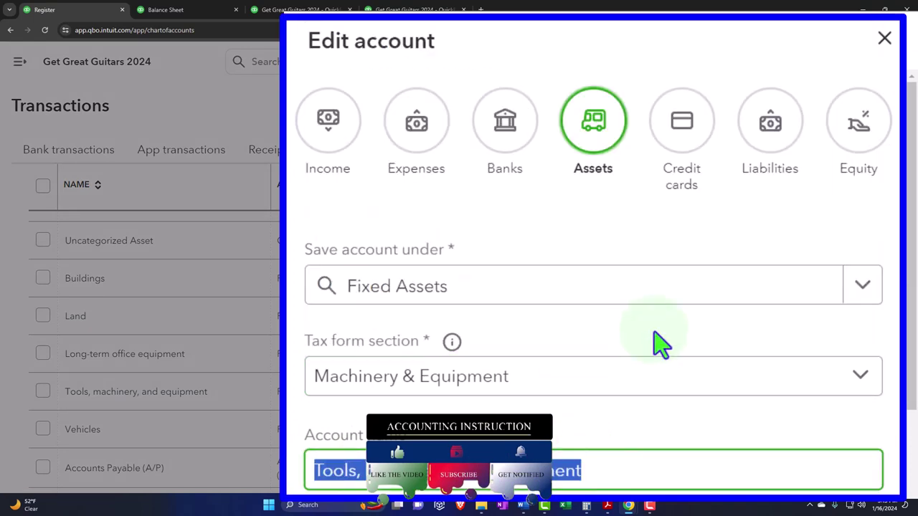
type("Furniture")
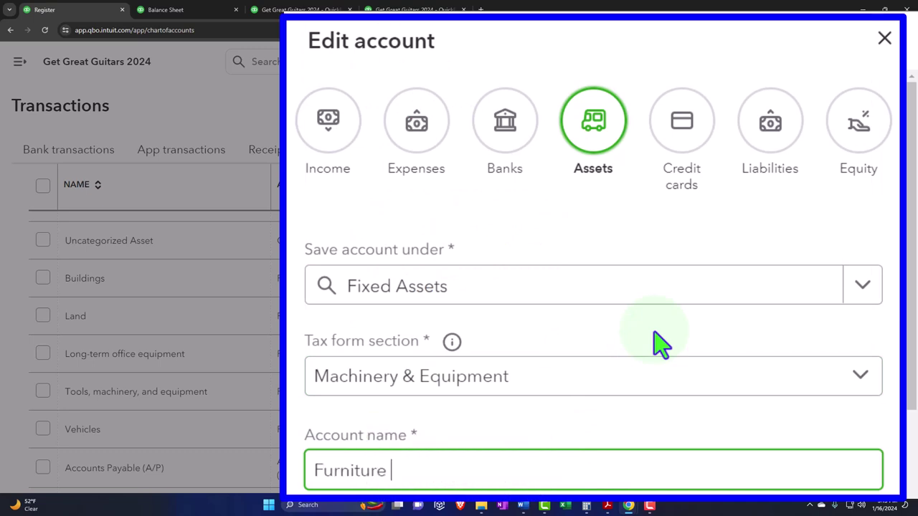
type(" & Equipment")
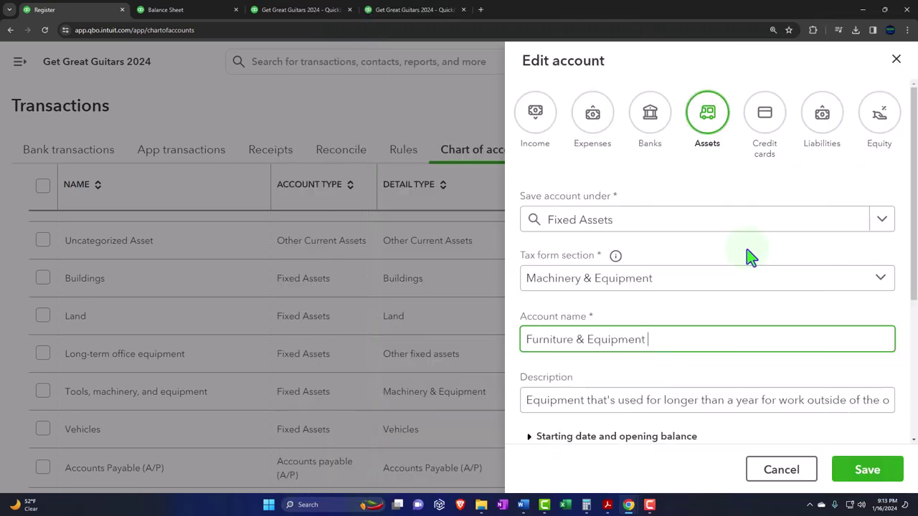
Step: Clear the description of the Furniture & Equipment account and save the account
scroll(722, 293, "down", 2)
left_click_drag(535, 307, 913, 316)
key("BackSpace")
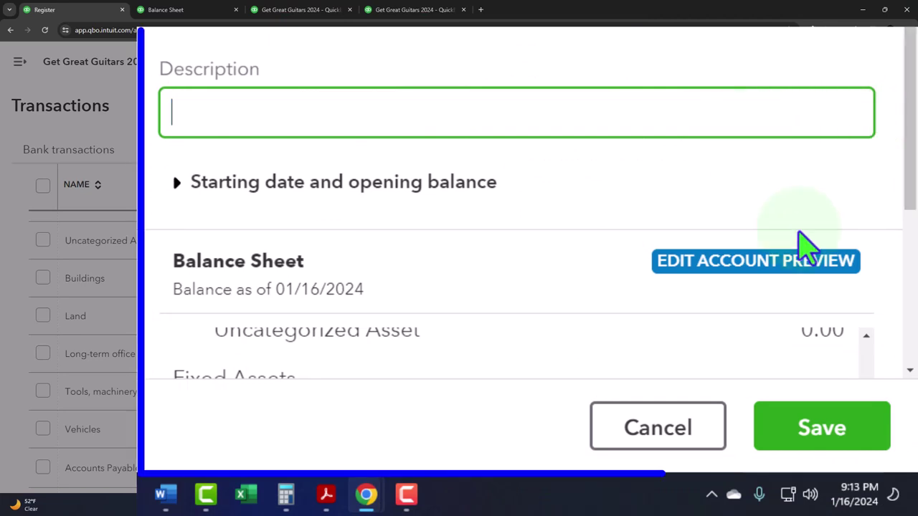
left_click(843, 428)
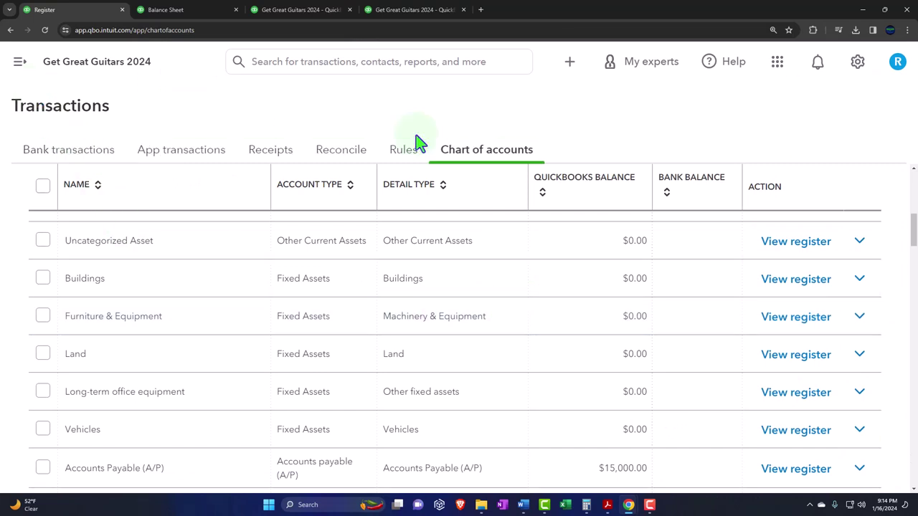
left_click(572, 74)
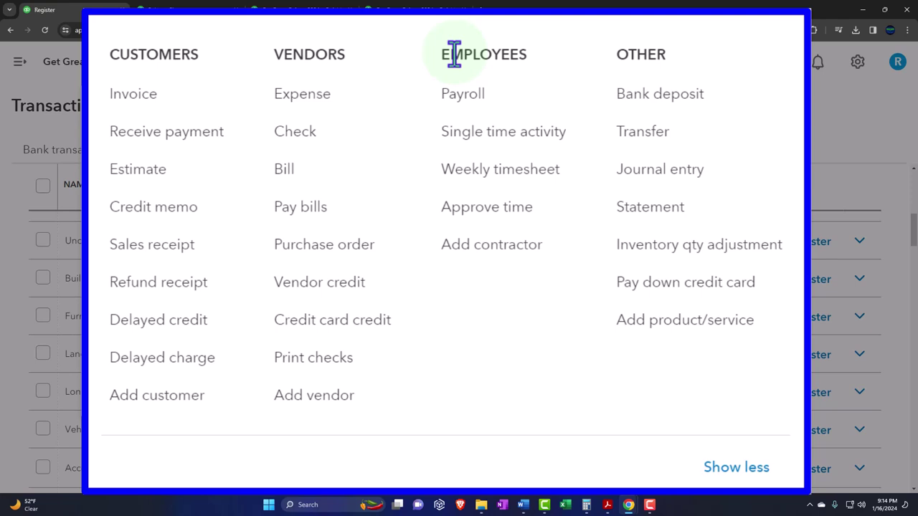
left_click(656, 171)
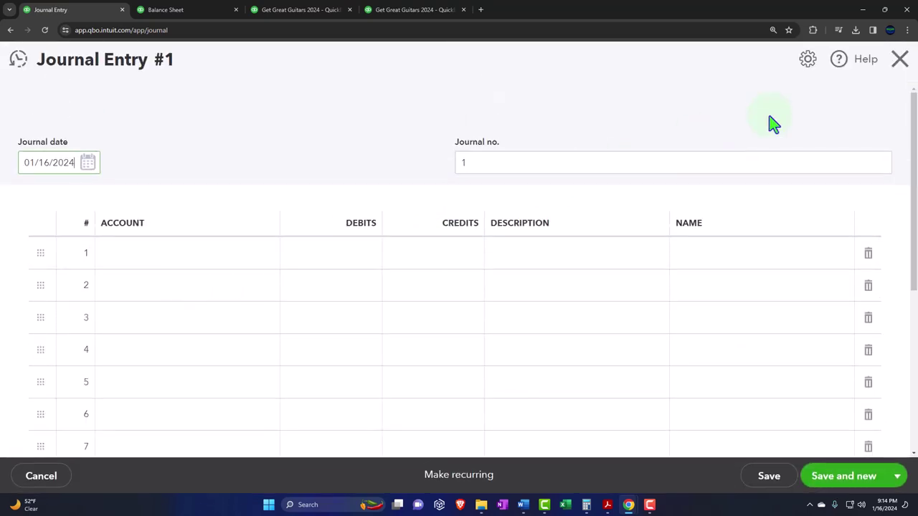
left_click(896, 71)
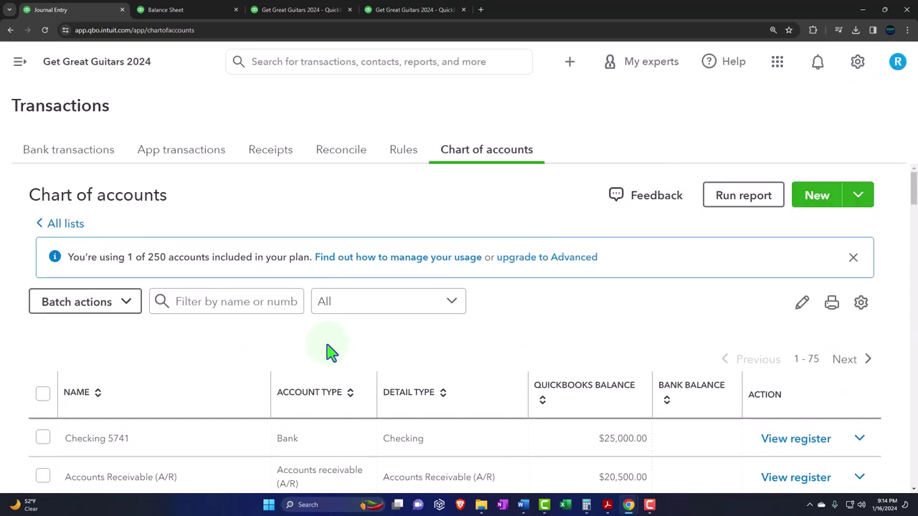
Step: Open the Furniture & Equipment account for editing, examine its place in the balance sheet preview, and close it without changes
scroll(473, 287, "down", 3)
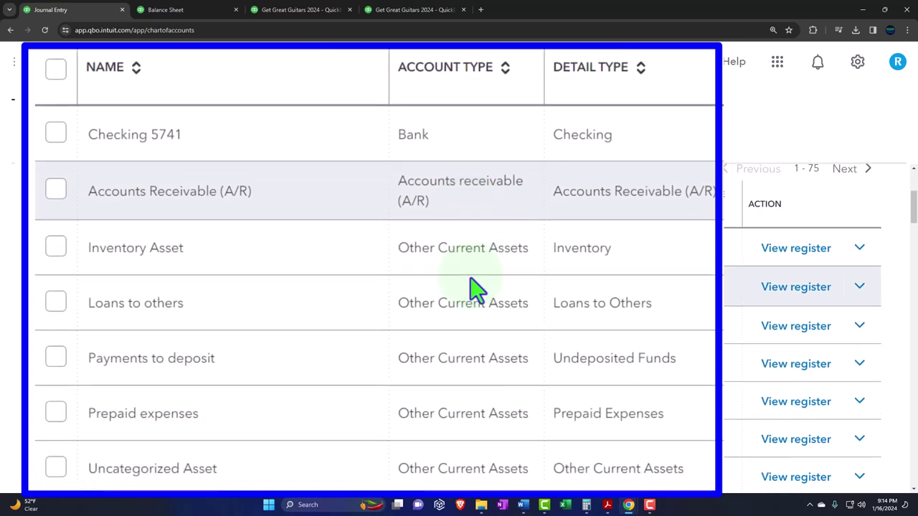
scroll(477, 290, "down", 3)
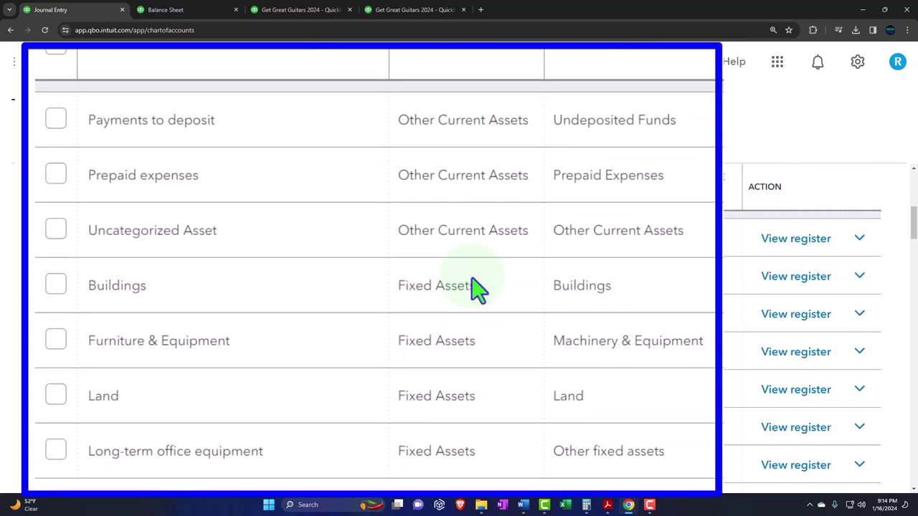
left_click(859, 361)
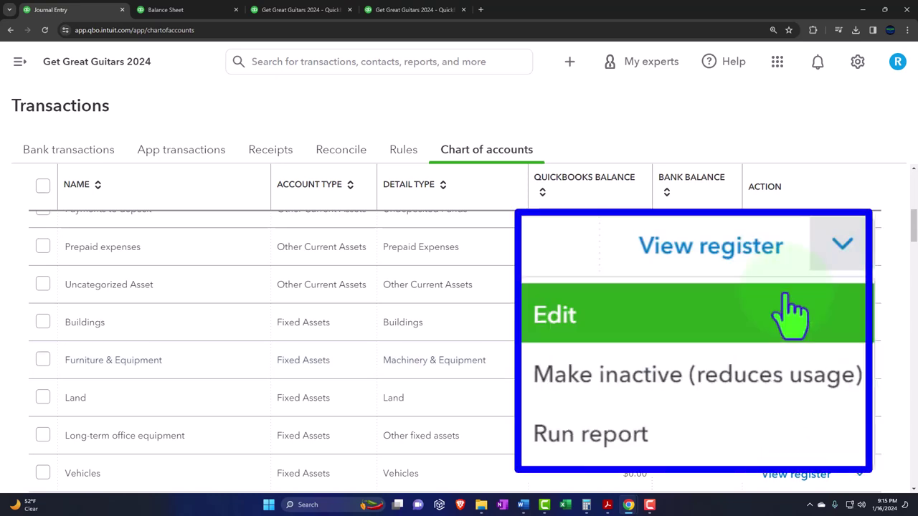
left_click(834, 393)
scroll(828, 330, "down", 5)
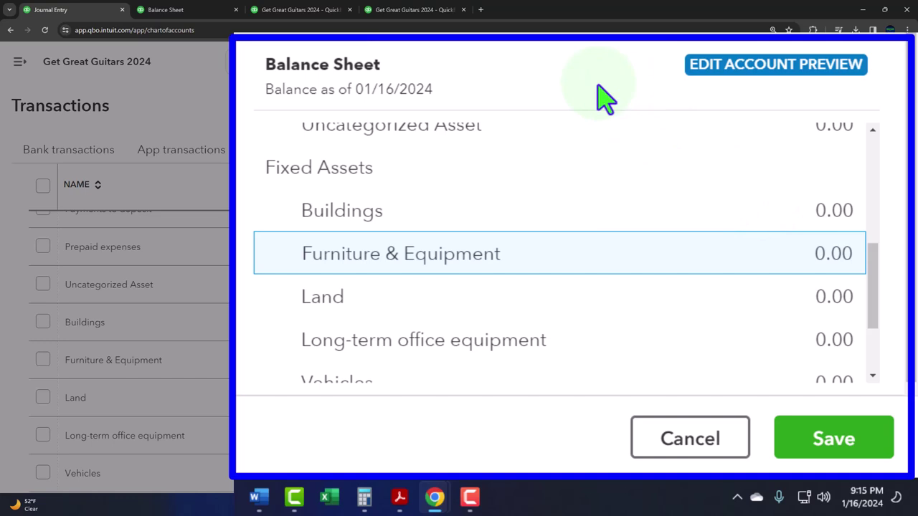
scroll(905, 332, "up", 5)
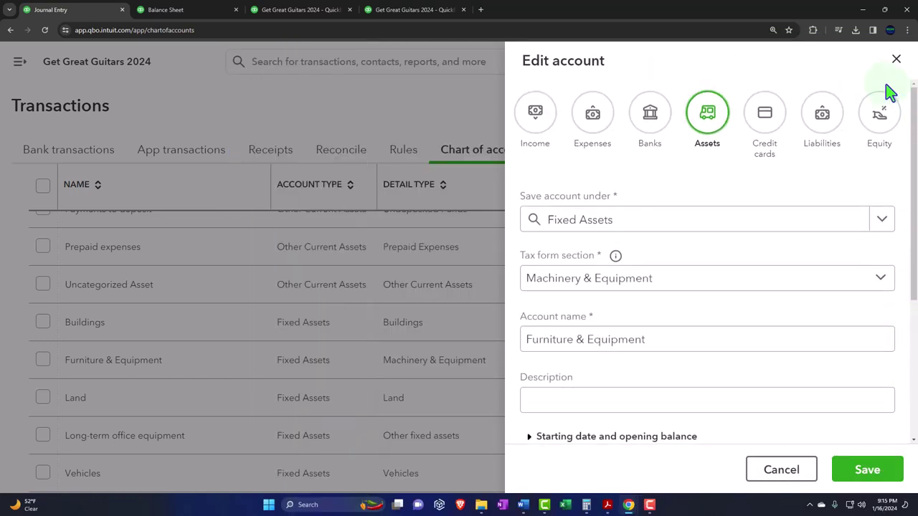
left_click(894, 60)
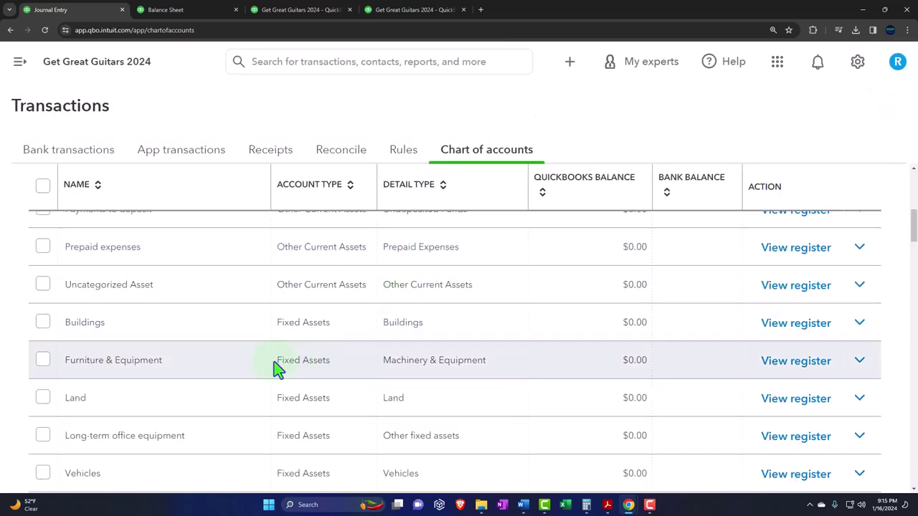
Step: Open the Furniture & Equipment register and add a journal entry dated 12/31/2023
scroll(278, 369, "down", 1)
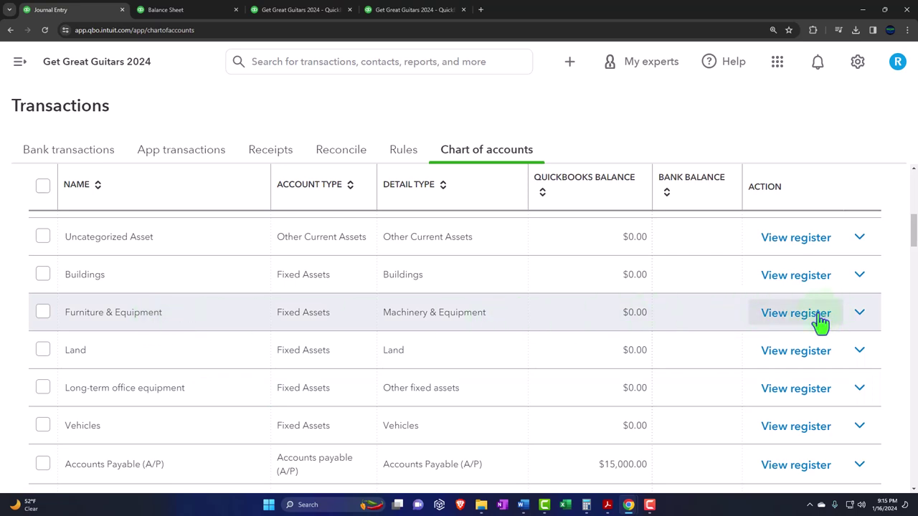
left_click(796, 313)
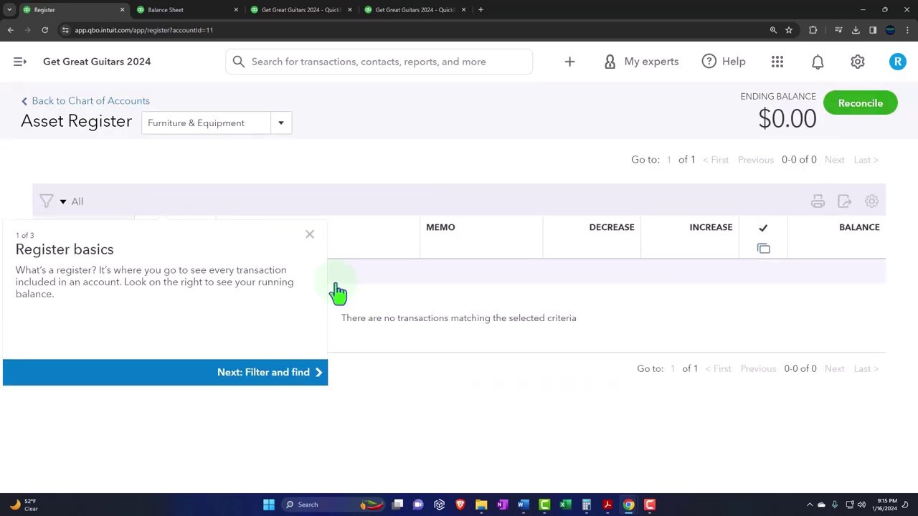
left_click(311, 236)
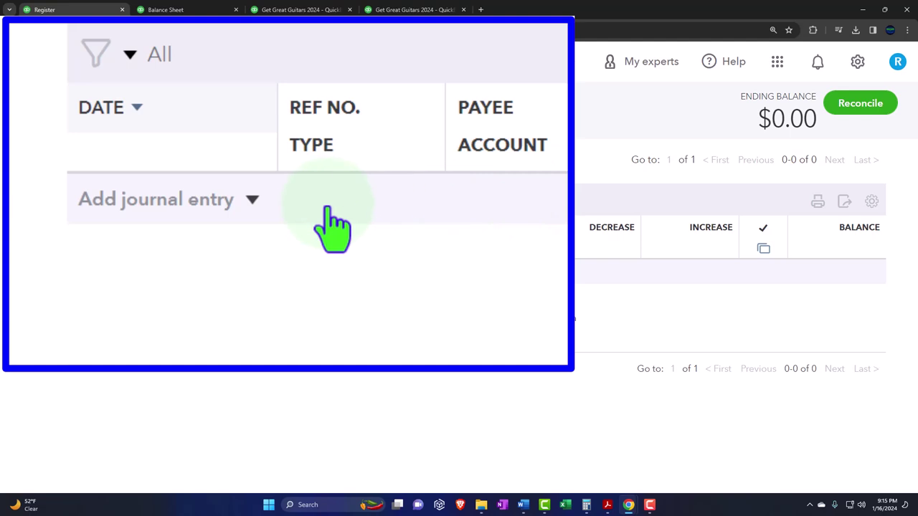
left_click(254, 202)
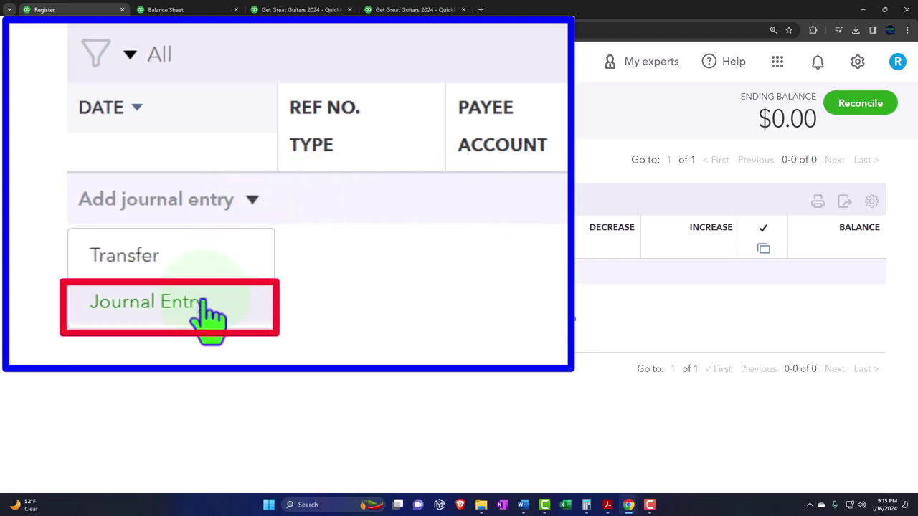
left_click(100, 329)
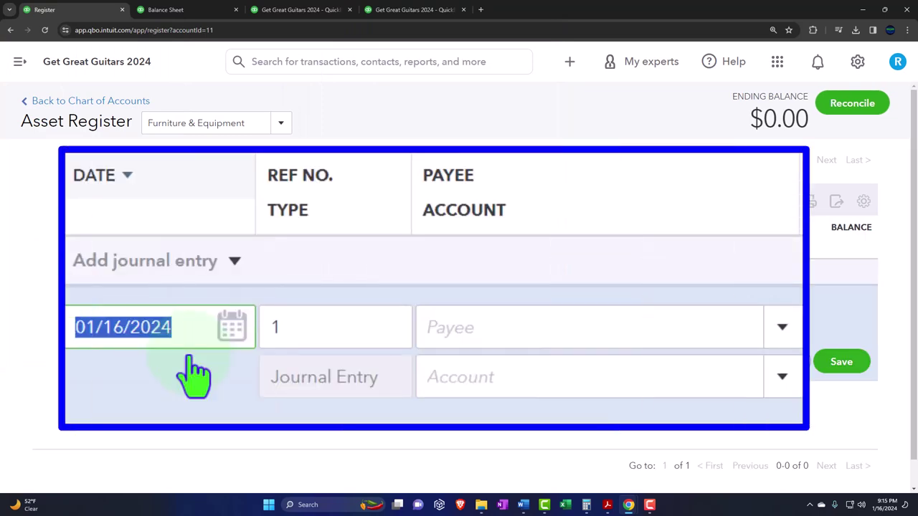
type("123123")
key("Tab")
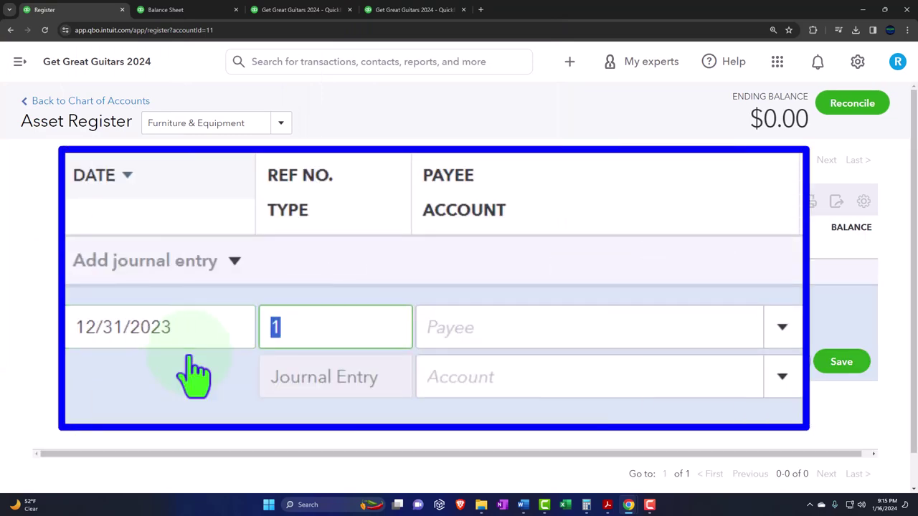
Step: Enter the memo Beginning Balance and an increase of 75,000 in the new register entry
key("Tab")
key("Tab")
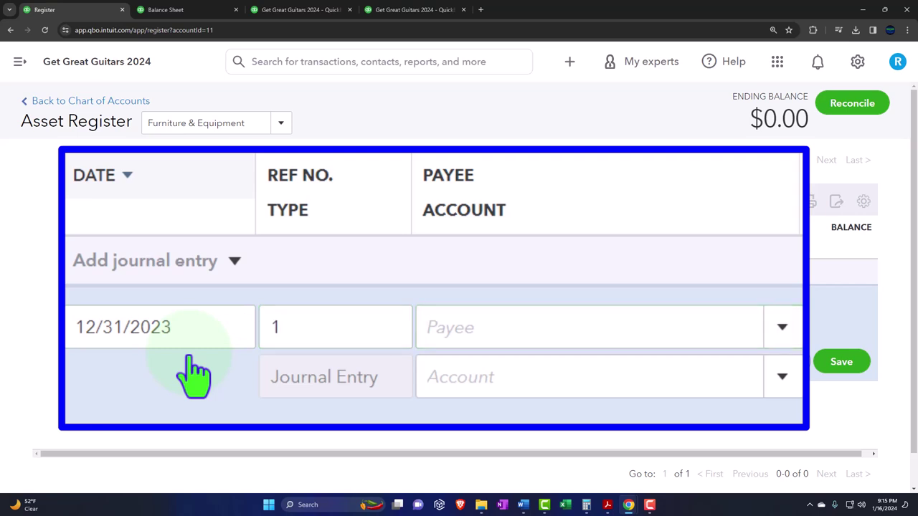
type("Beginning Balance")
key("Tab")
key("Tab")
type("75000")
key("Return")
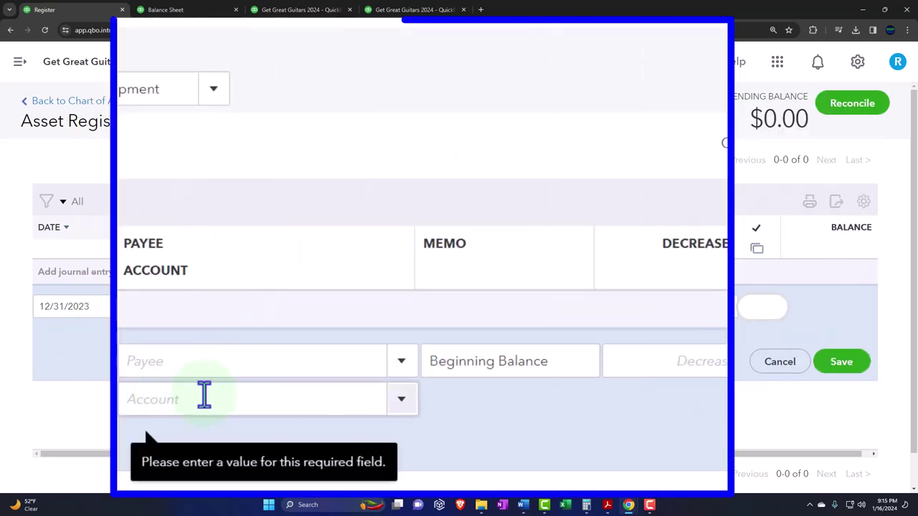
left_click(205, 396)
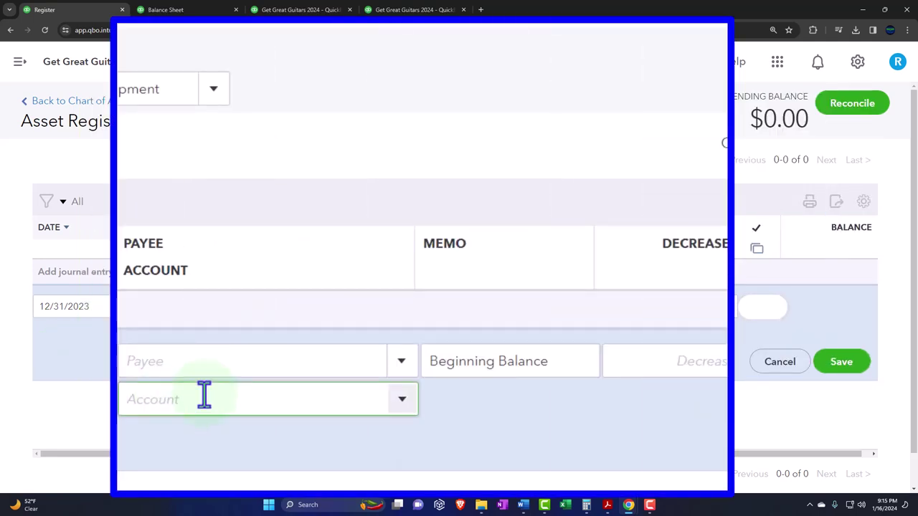
type("Begin")
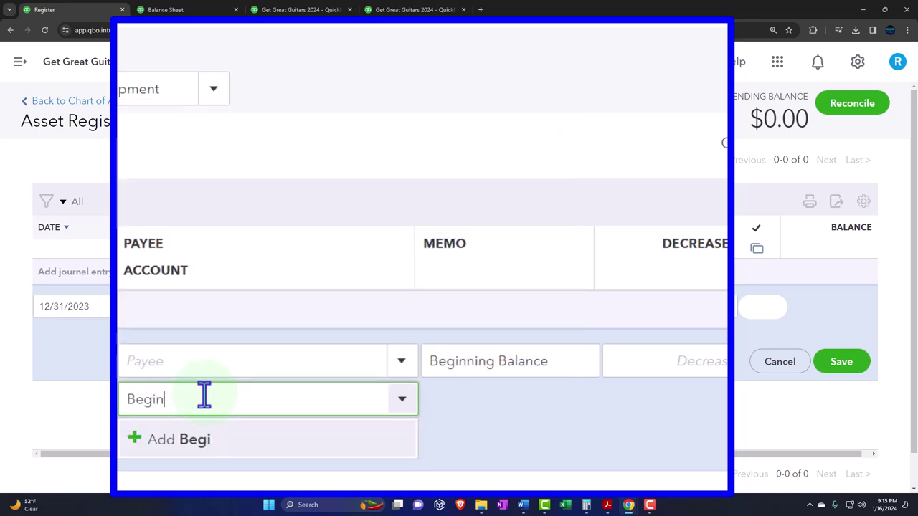
key("BackSpace")
key("BackSpace")
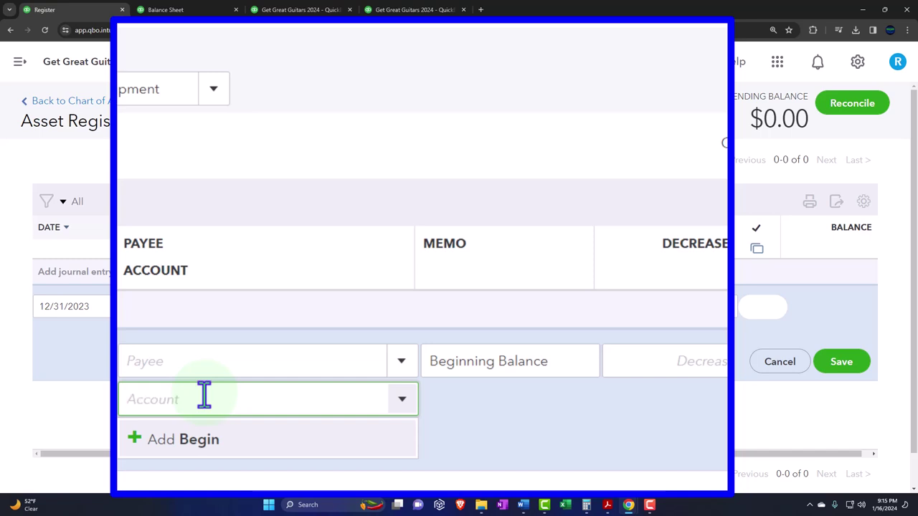
type("Beg")
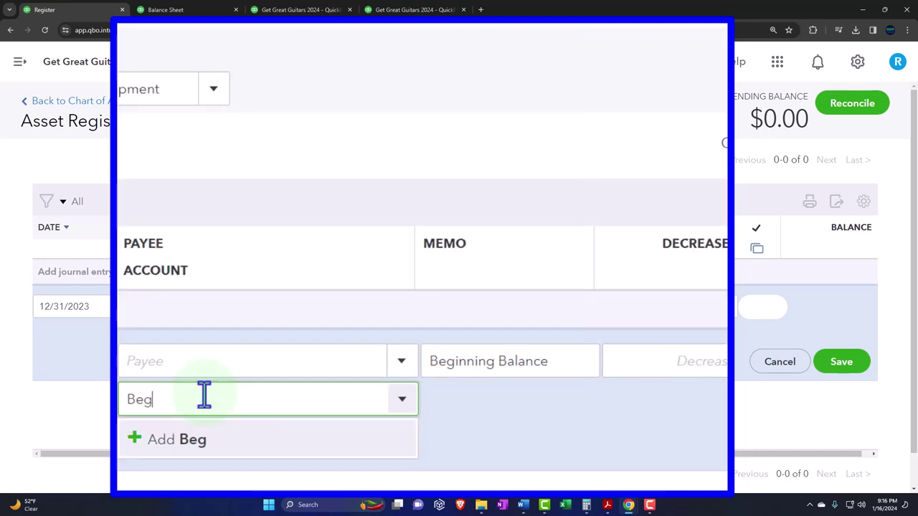
key("BackSpace")
key("BackSpace")
key("BackSpace")
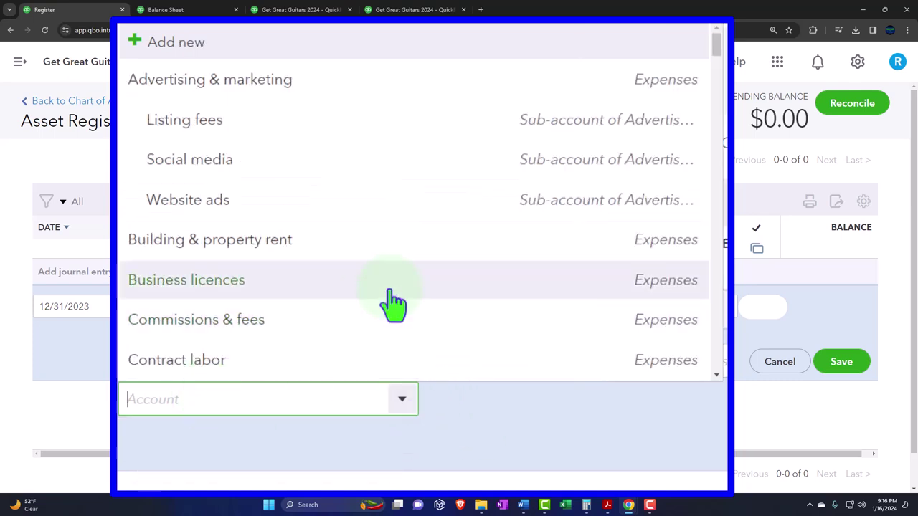
Step: Assign Opening balance equity as the register entry's account and save the transaction
key("Escape")
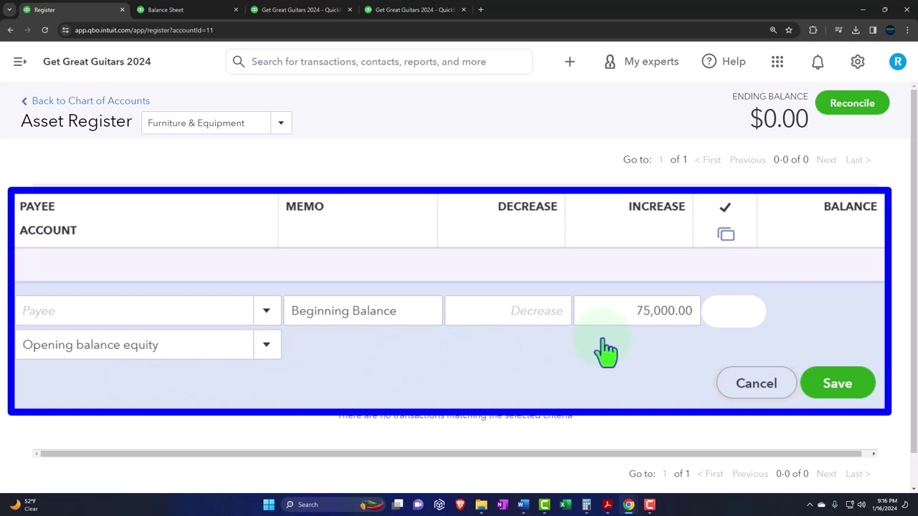
left_click(825, 389)
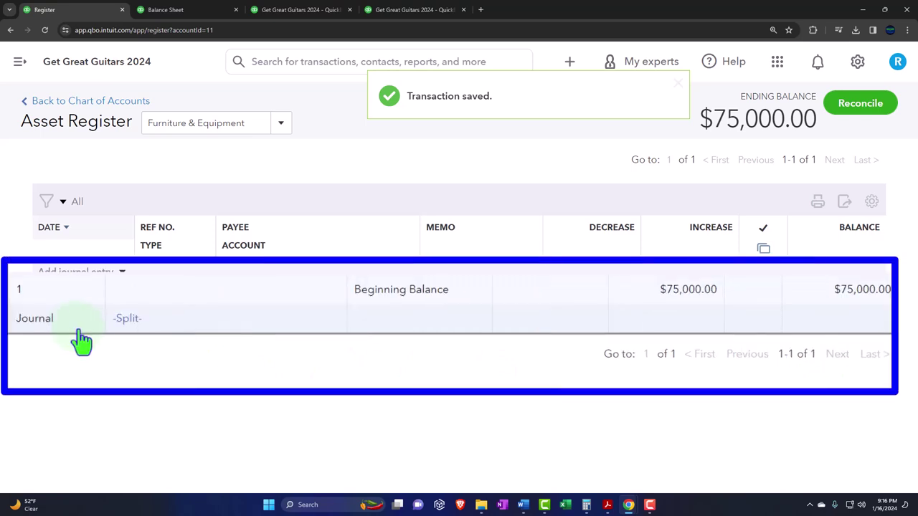
Step: Open the saved register entry as a full journal entry, describe the Opening balance equity line as Beginning Balance, and save and close it
left_click(189, 303)
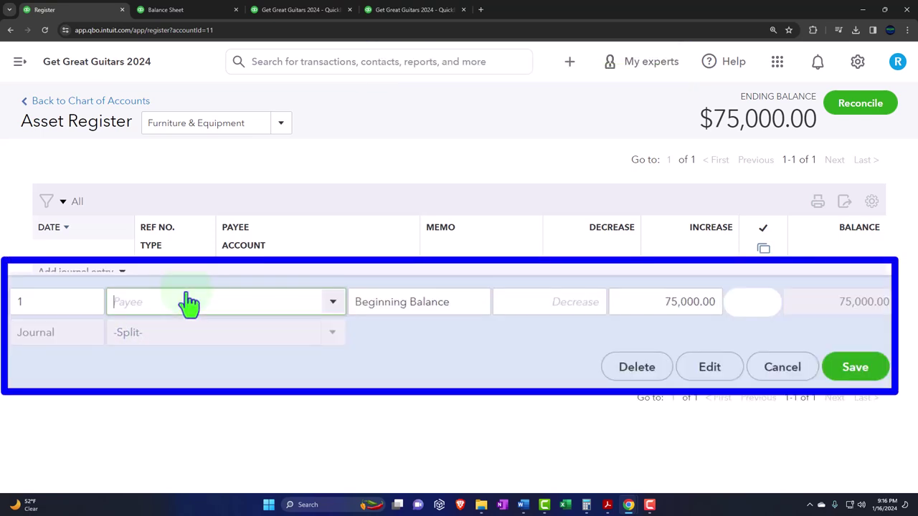
left_click(710, 368)
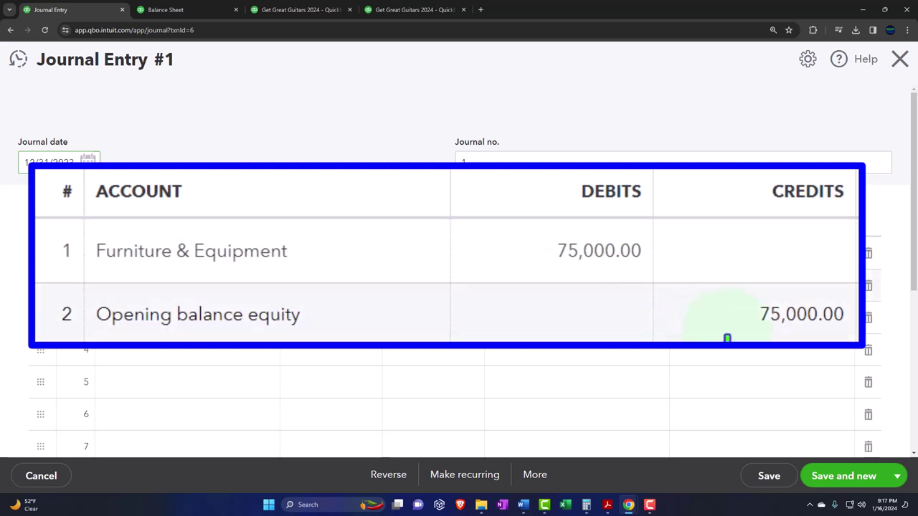
left_click(574, 257)
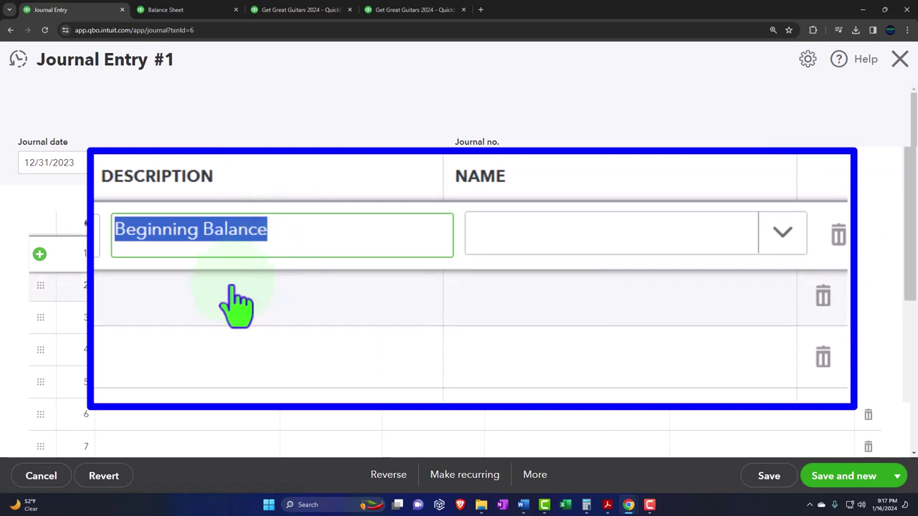
left_click(200, 300)
left_click(200, 301)
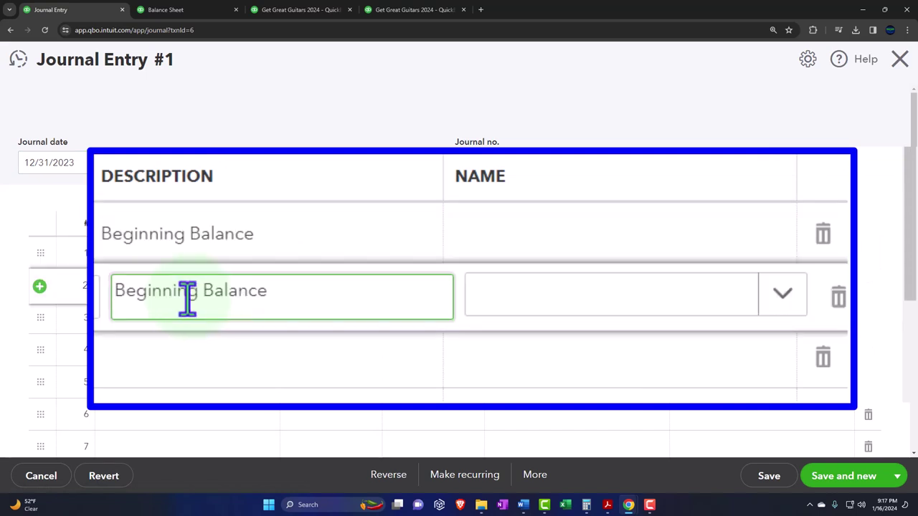
key("Tab")
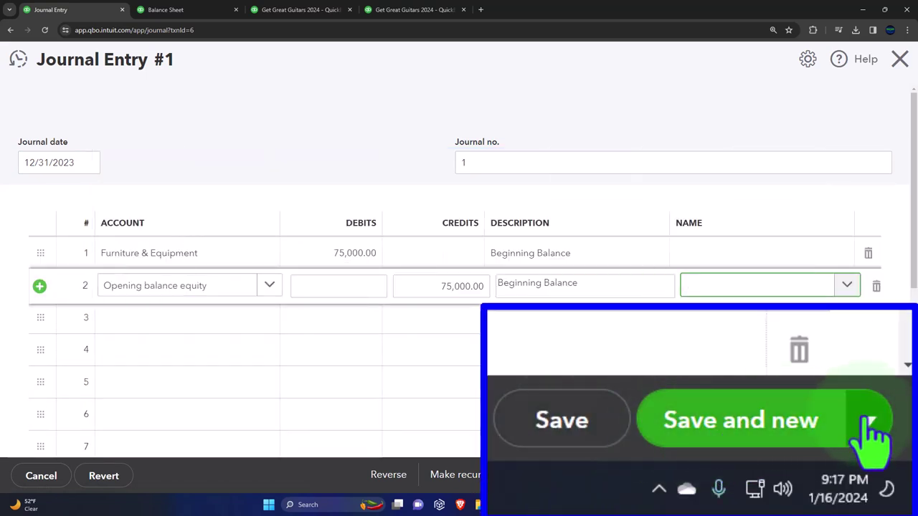
left_click(896, 475)
left_click(867, 456)
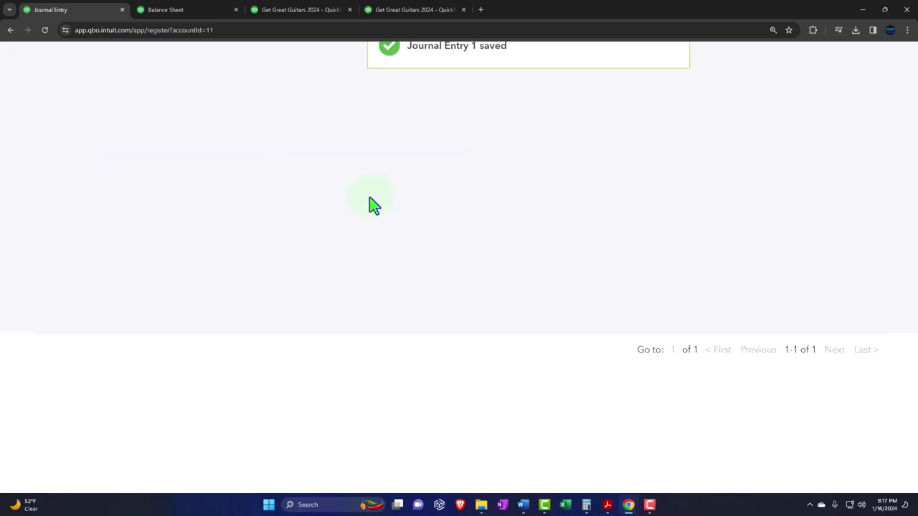
Step: Switch to the balance sheet as of December 31, 2023, refresh it, and examine the Fixed Assets section
left_click(192, 12)
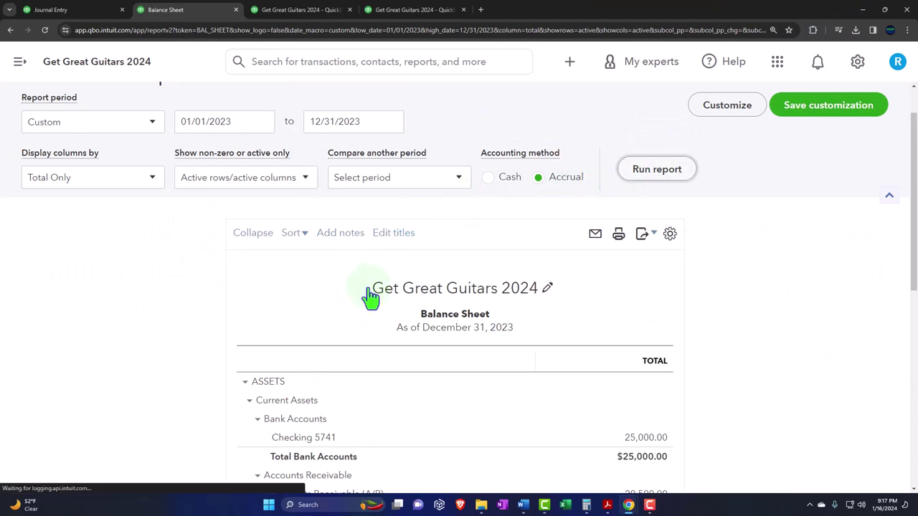
scroll(108, 302, "down", 2)
key("ctrl+plus")
key("ctrl+plus")
key("ctrl+plus")
key("ctrl+plus")
scroll(109, 303, "down", 4)
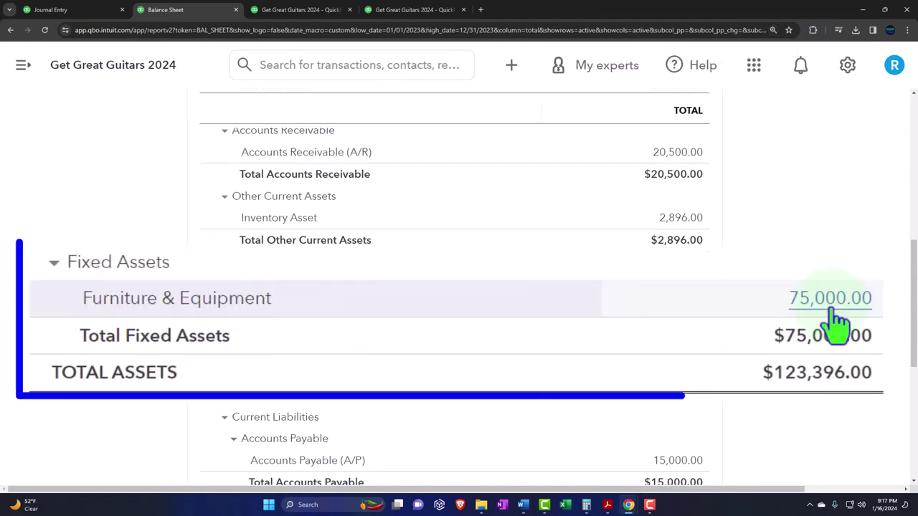
Step: Drill down from the Furniture & Equipment balance to its journal entry, and return to the balance sheet to review the Equity section
left_click(678, 309)
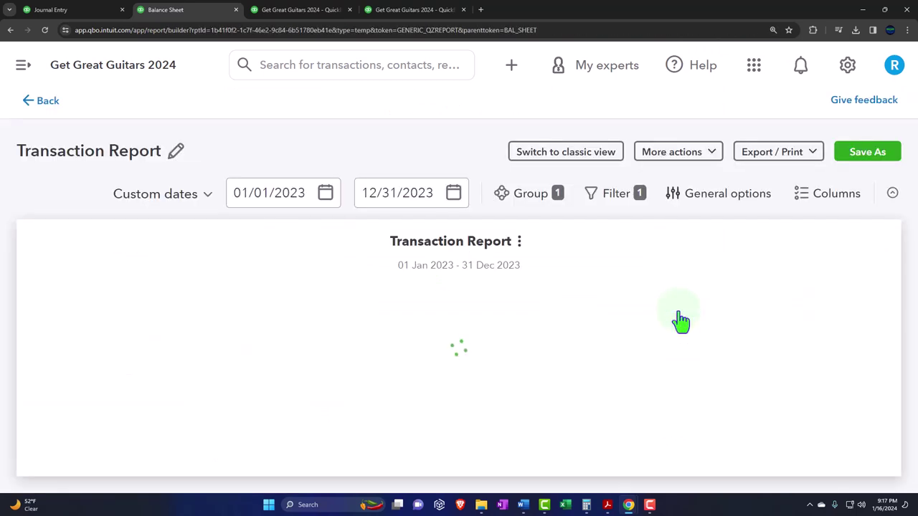
key("ctrl+minus")
key("ctrl+minus")
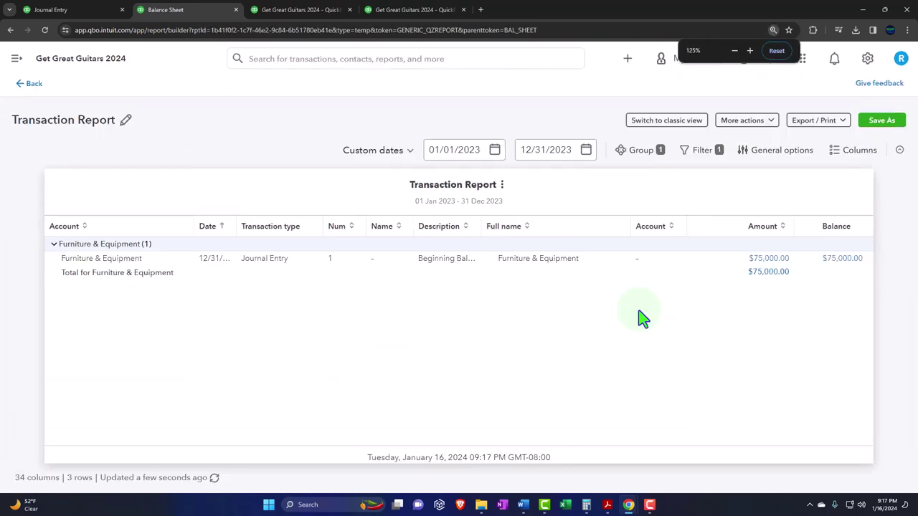
left_click(819, 287)
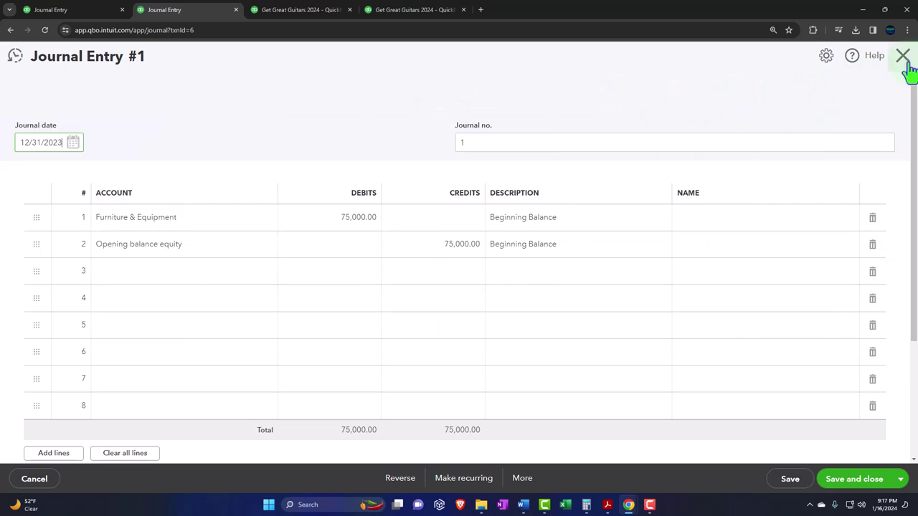
left_click(904, 58)
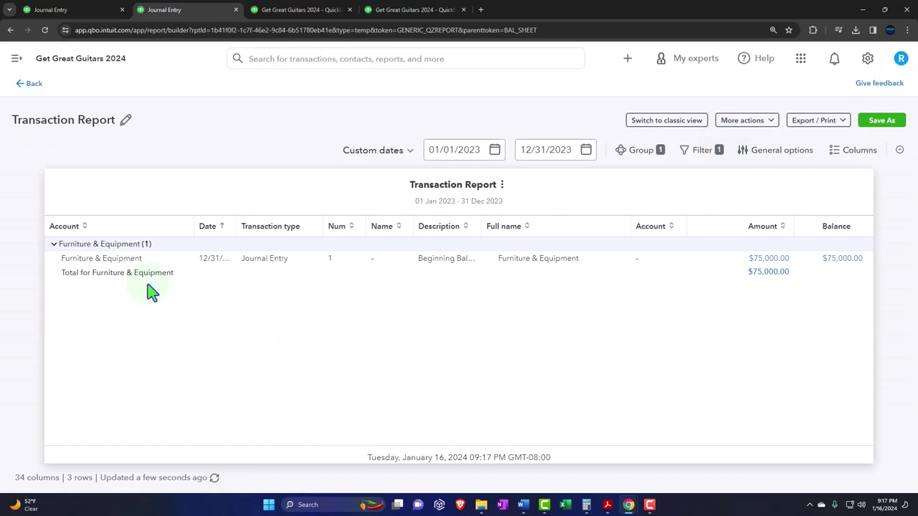
left_click(32, 84)
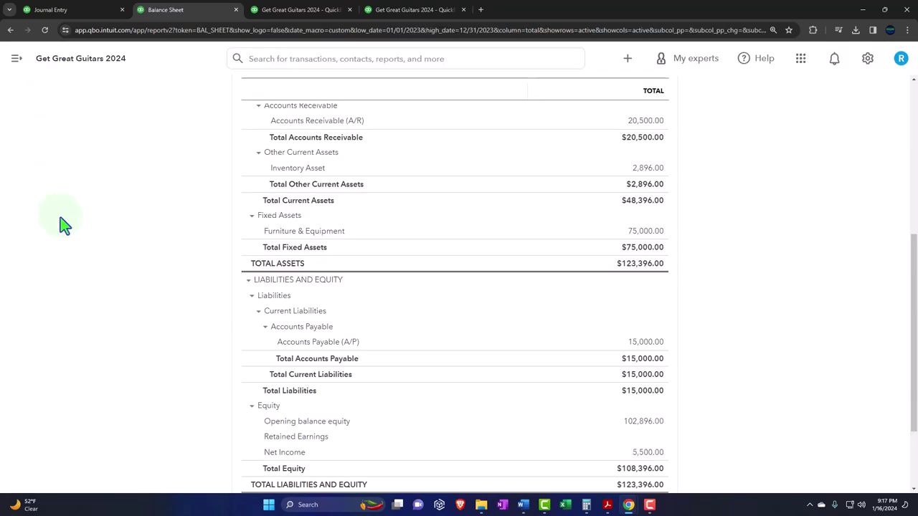
scroll(80, 233, "down", 3)
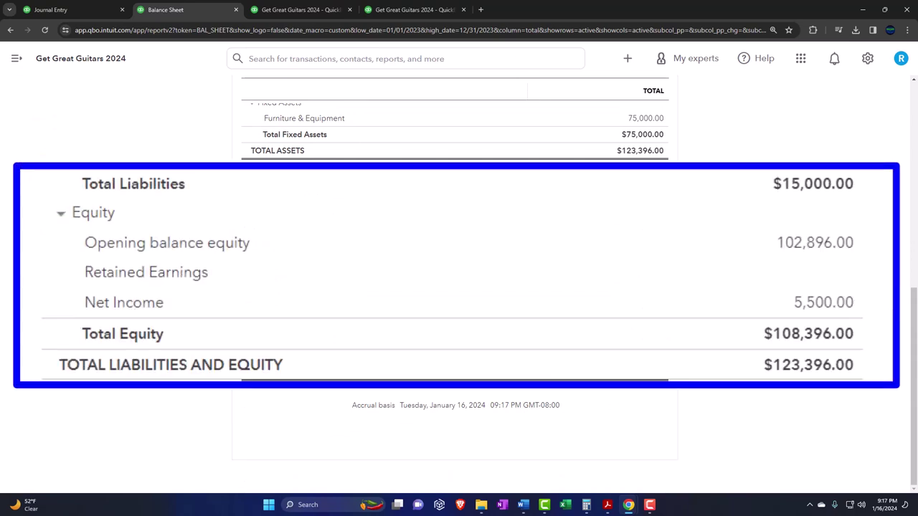
Step: Drill down from the Opening balance equity amount to its transaction report, and return to the balance sheet
left_click(803, 249)
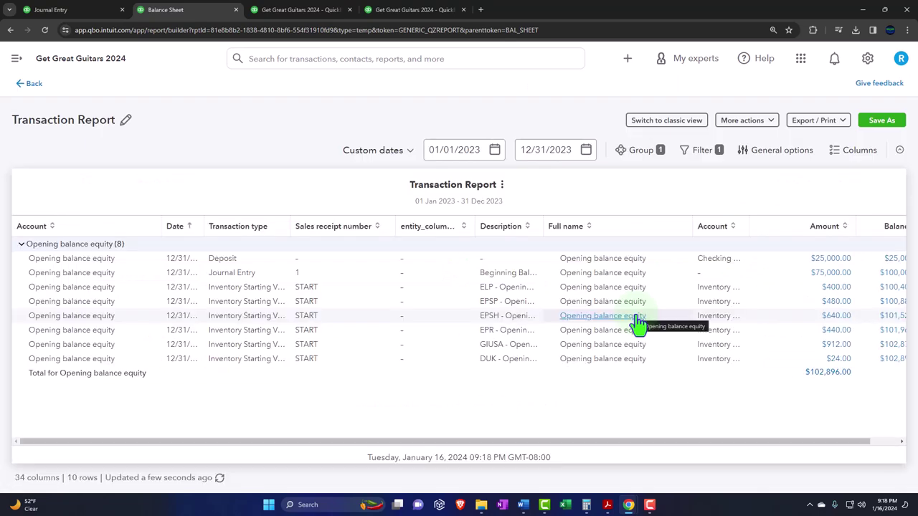
left_click(34, 84)
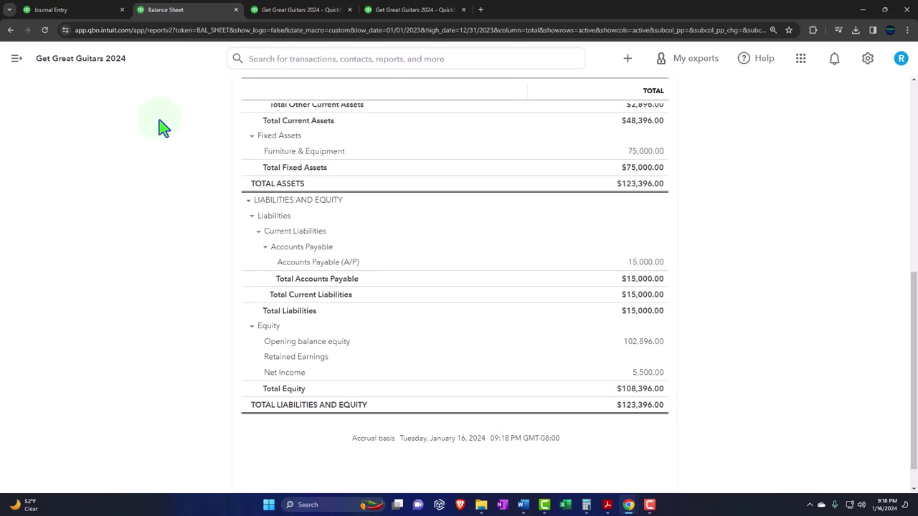
Step: Return from the Furniture & Equipment register to the chart of accounts and look through the asset accounts
left_click(92, 11)
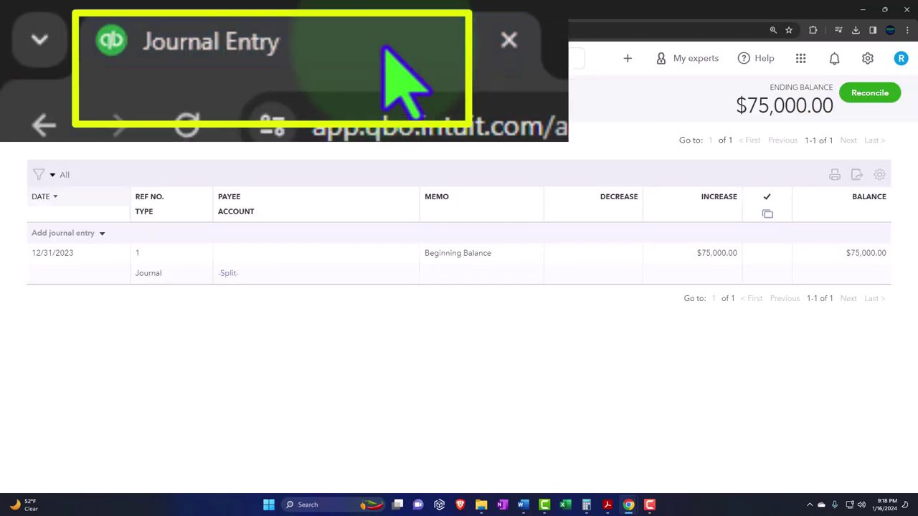
left_click(68, 91)
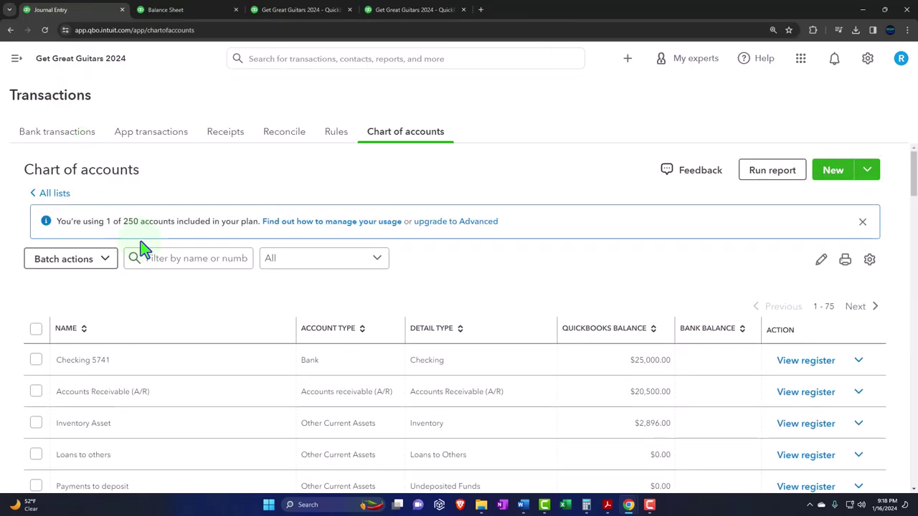
scroll(142, 247, "down", 3)
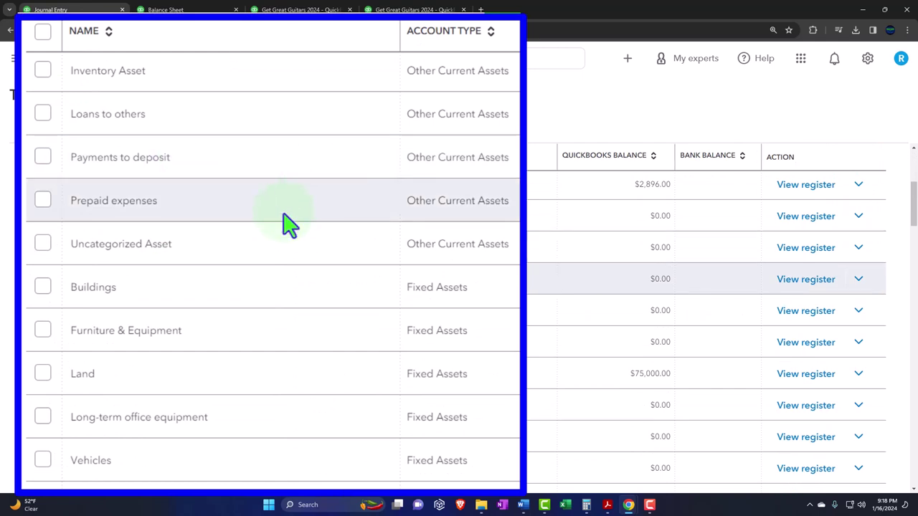
scroll(285, 224, "down", 2)
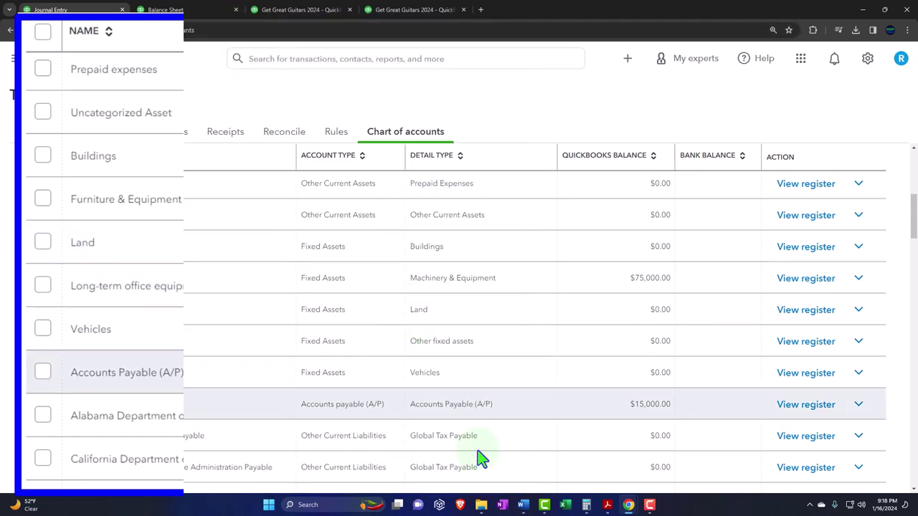
Step: Switch to the PDF documents and compare the beginning trial balance with the furniture and fixtures in Depreciation Book.pdf
mouse_move(607, 504)
left_click(633, 467)
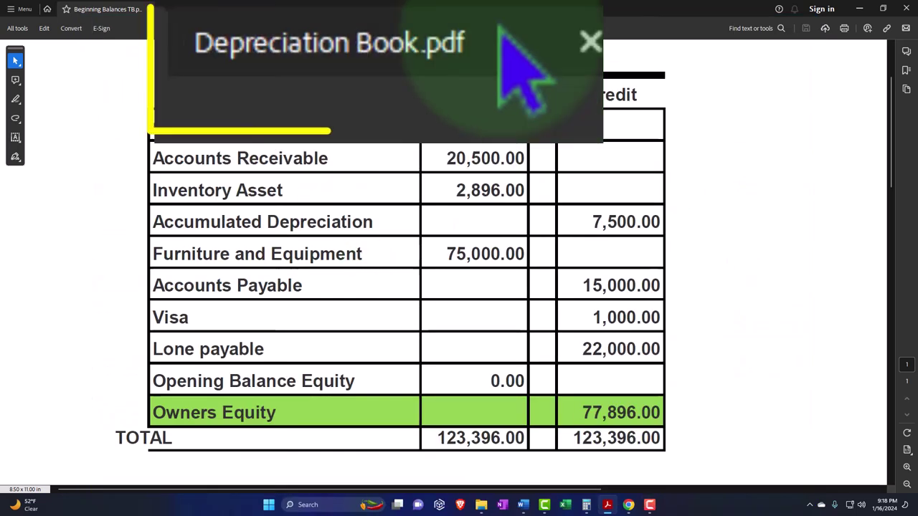
left_click(208, 9)
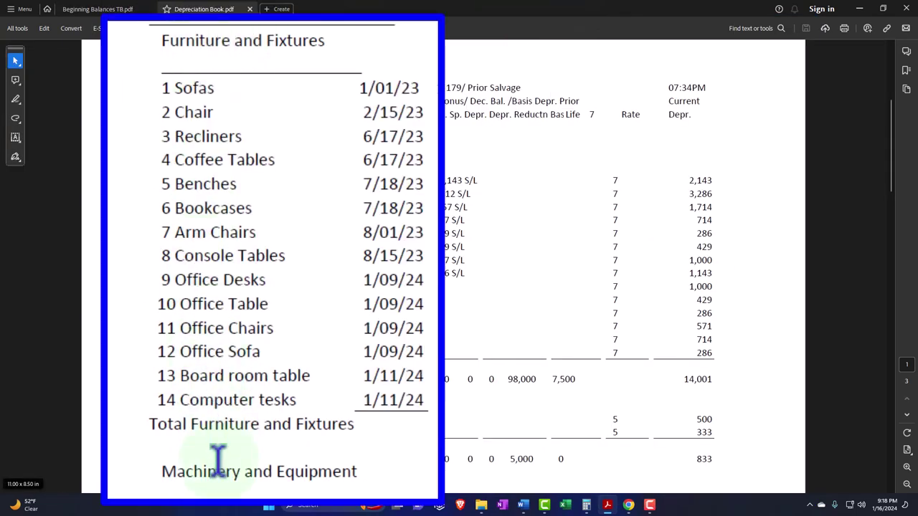
left_click(90, 10)
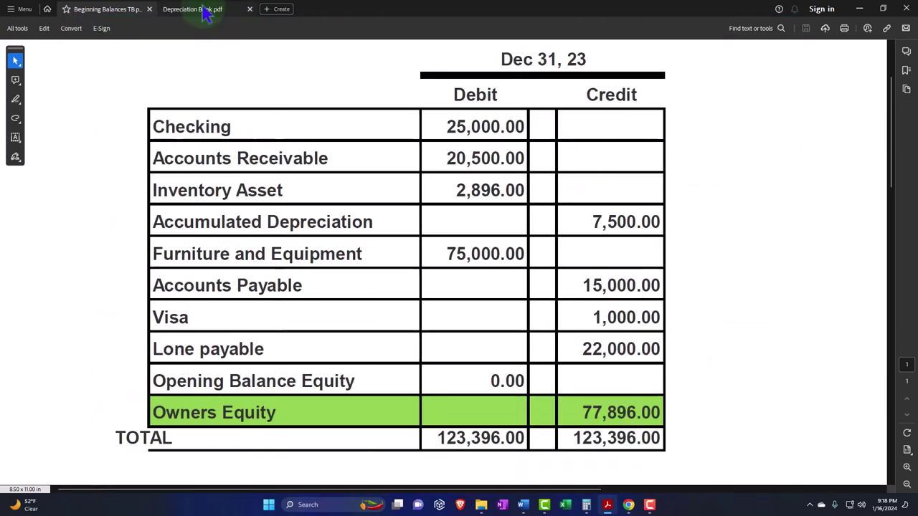
left_click(193, 9)
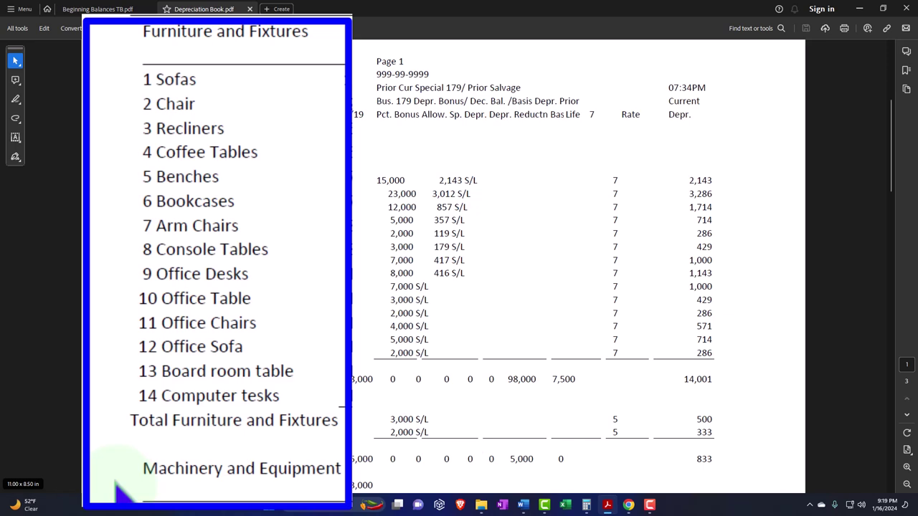
left_click(106, 10)
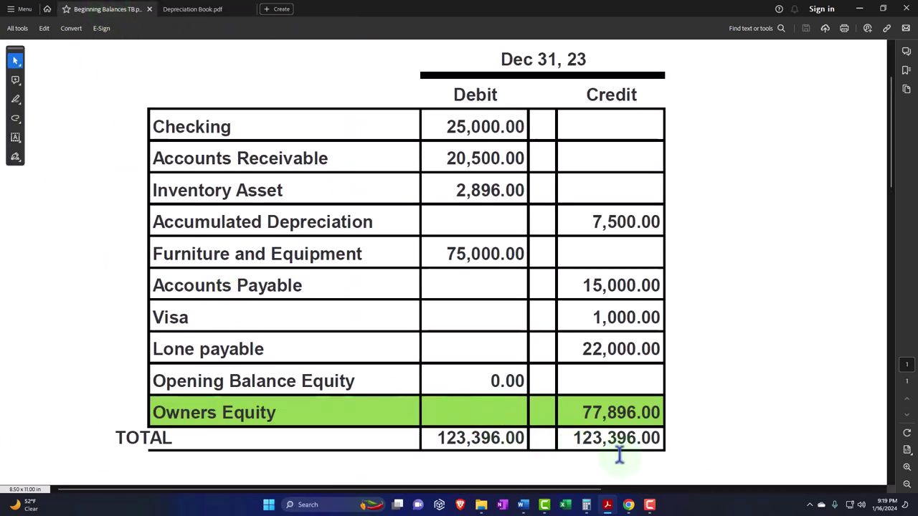
Step: In QuickBooks Online's chart of accounts, start a new asset account under Fixed Assets with Accumulated Depreciation as its tax form section
mouse_move(628, 505)
left_click(648, 462)
scroll(373, 274, "up", 5)
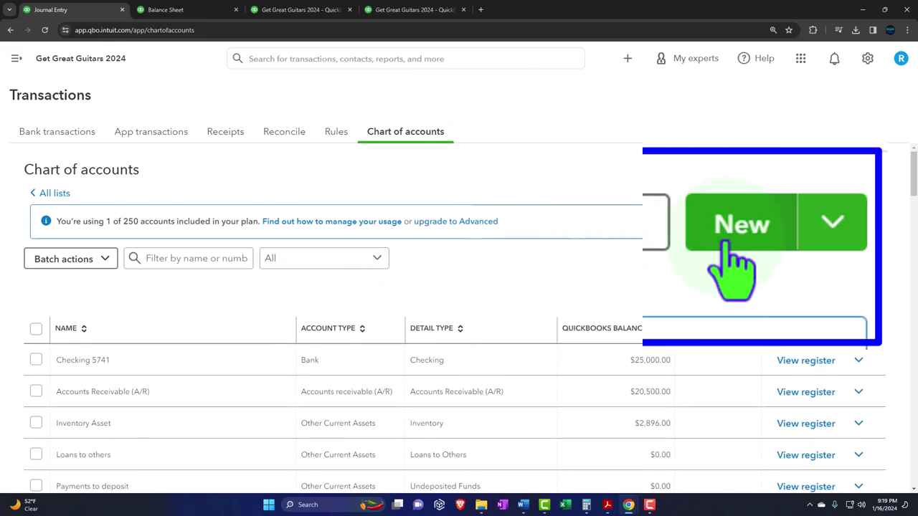
left_click(824, 178)
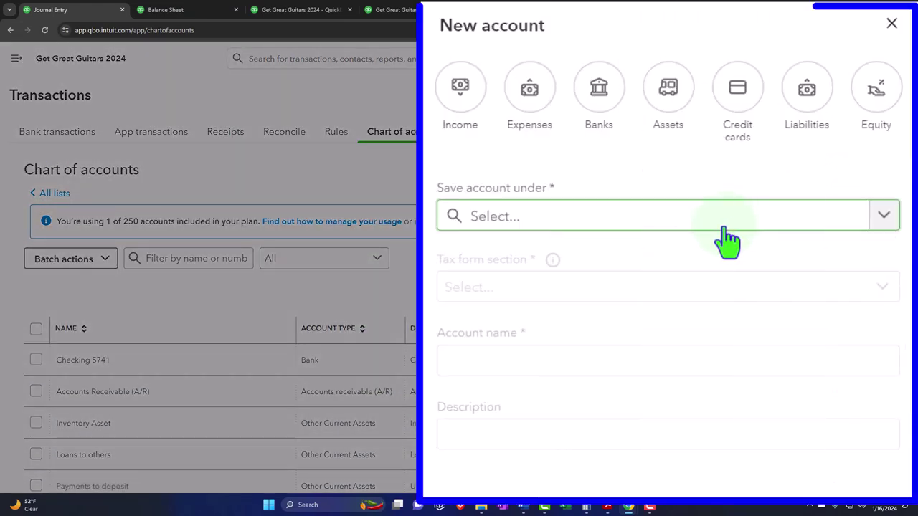
left_click(667, 120)
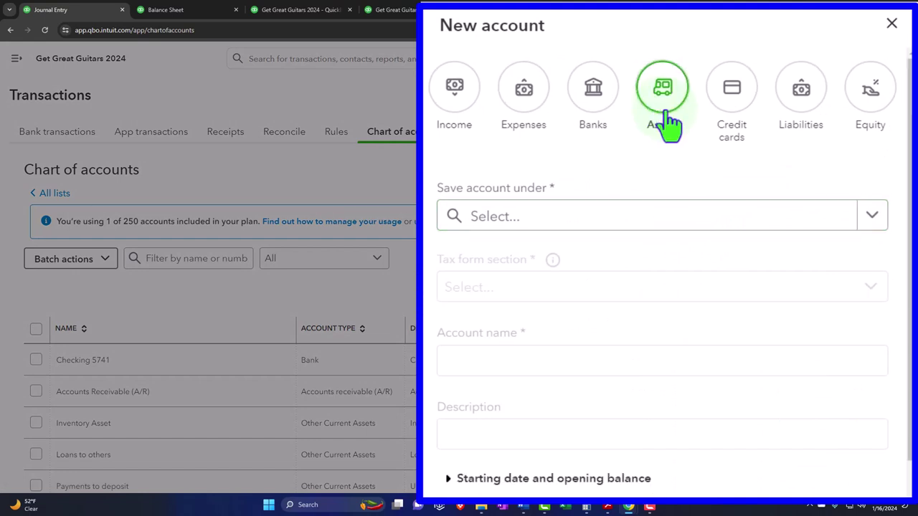
left_click(875, 226)
scroll(825, 304, "down", 5)
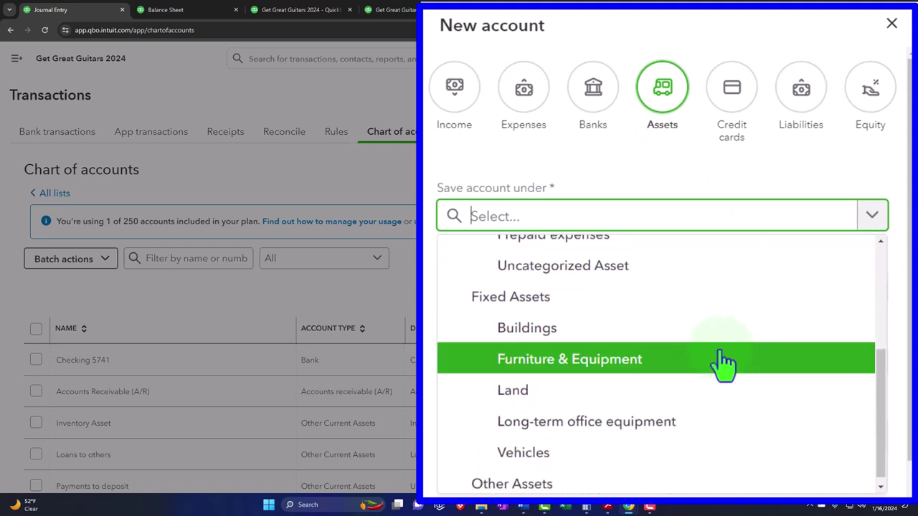
left_click(570, 301)
left_click(663, 245)
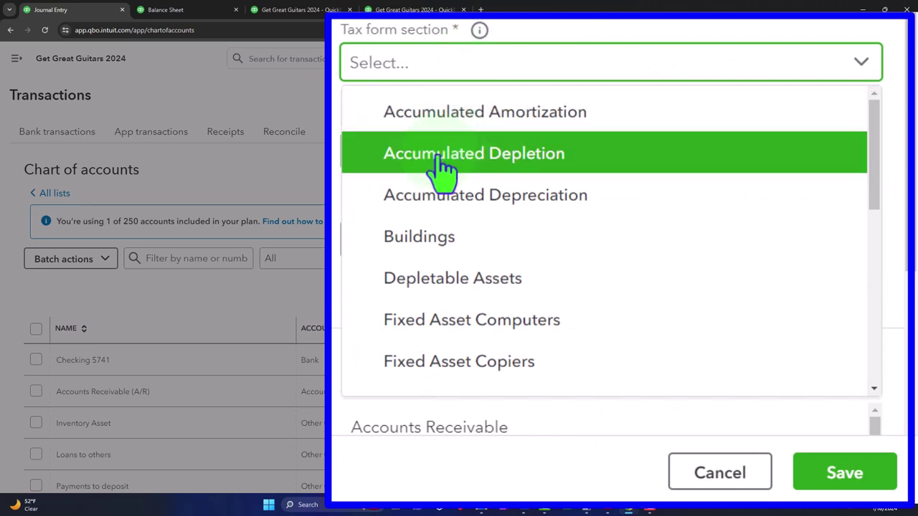
left_click(545, 205)
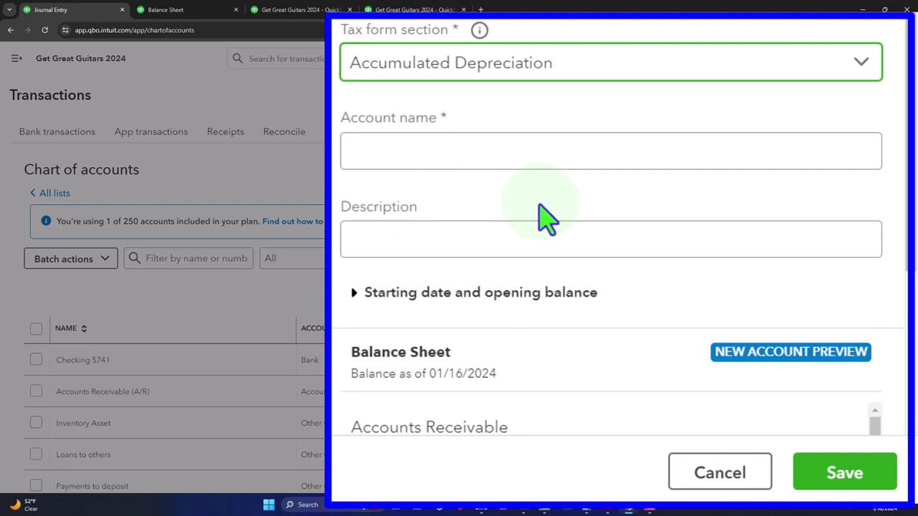
Step: Name the new account Accumulated Depreciation, check its placement in the balance sheet preview, and save it
left_click(445, 158)
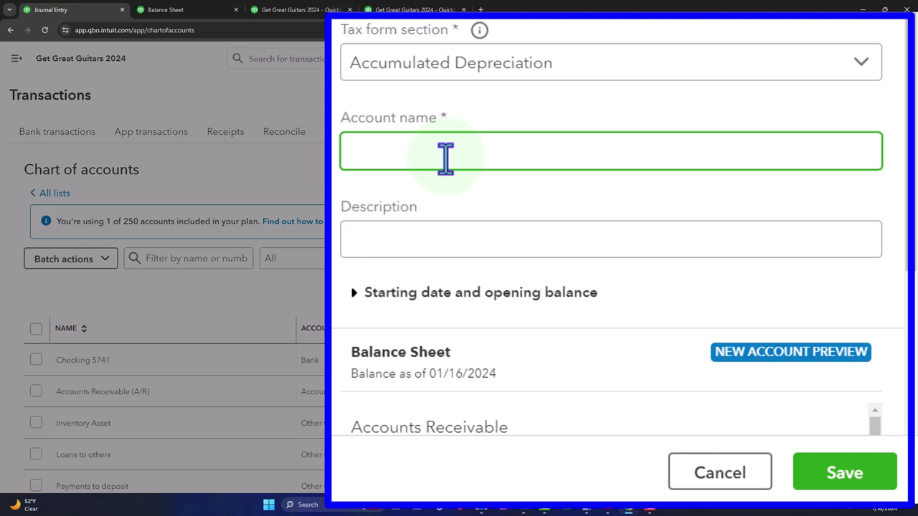
type("Accumulated De")
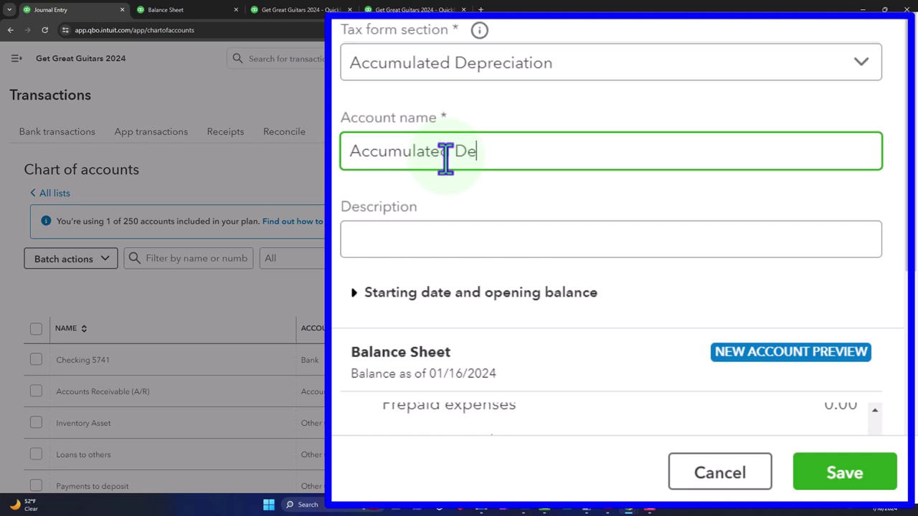
type("preciation")
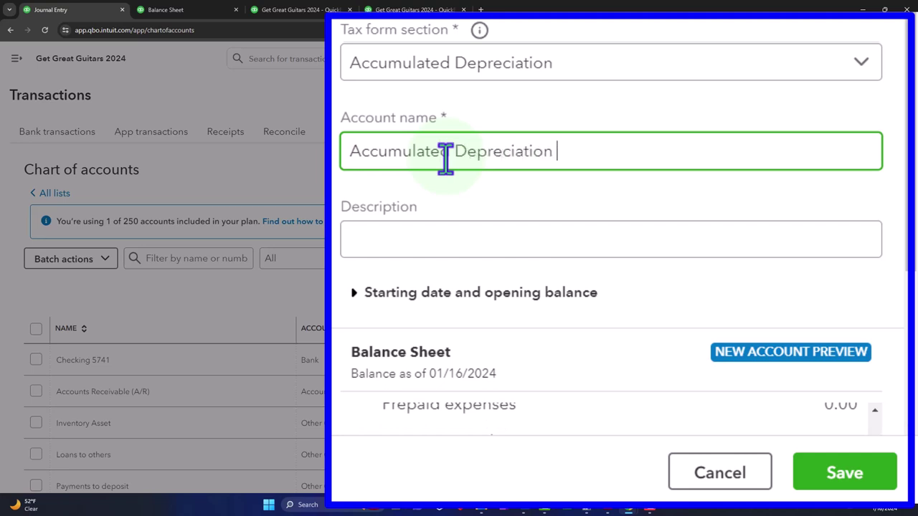
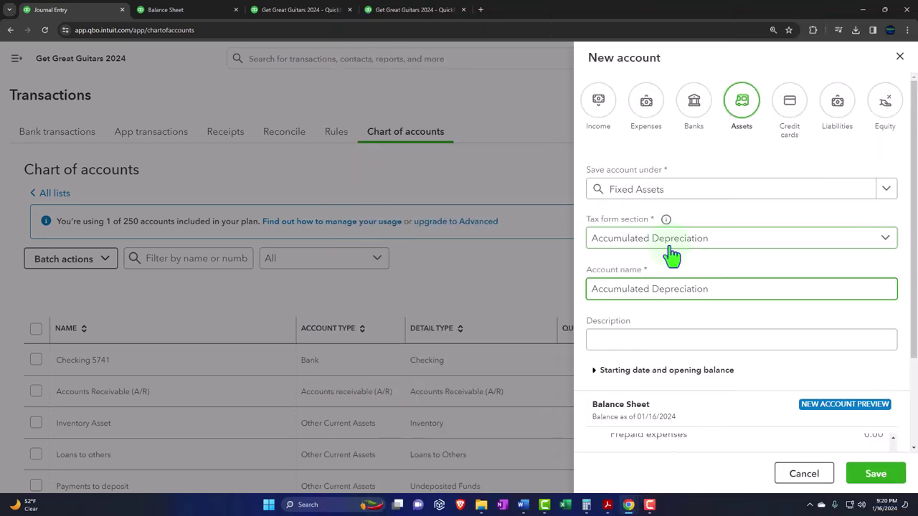
scroll(671, 254, "down", 2)
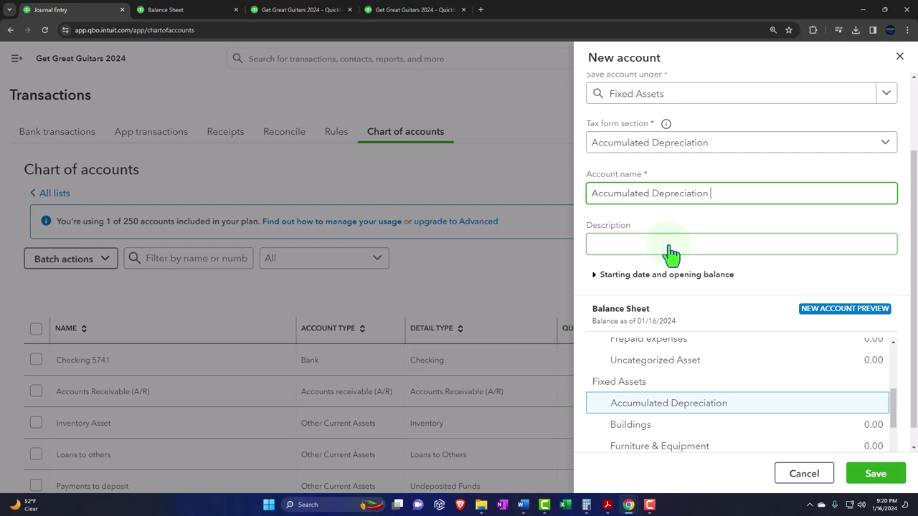
scroll(666, 256, "down", 1)
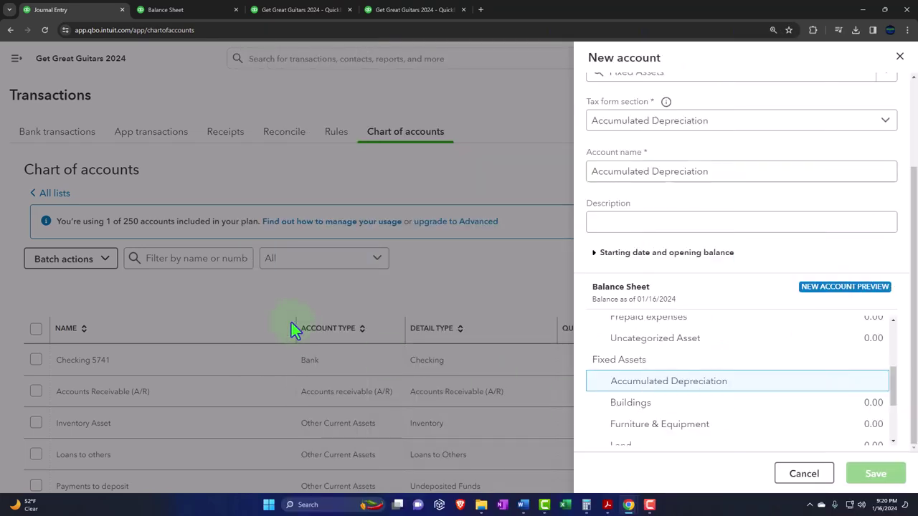
Step: Open the register of the Accumulated Depreciation account and dismiss the register introduction
scroll(208, 323, "down", 5)
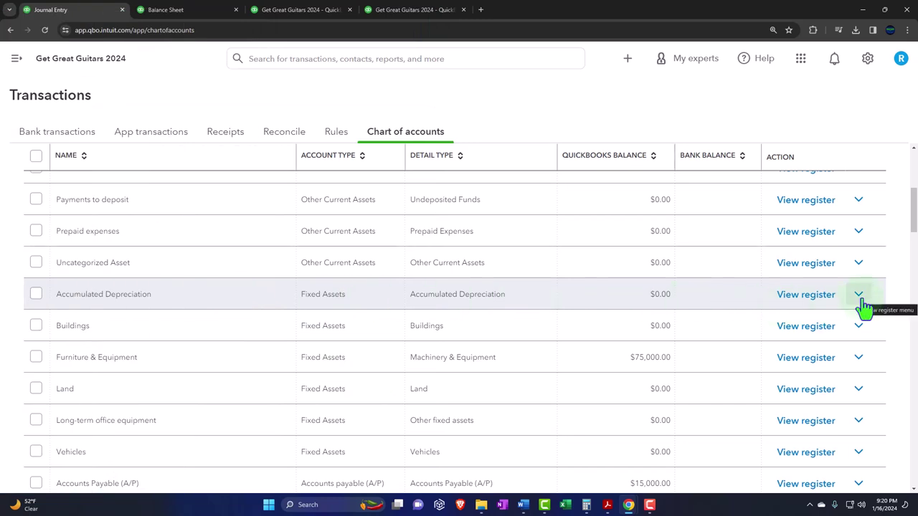
left_click(806, 294)
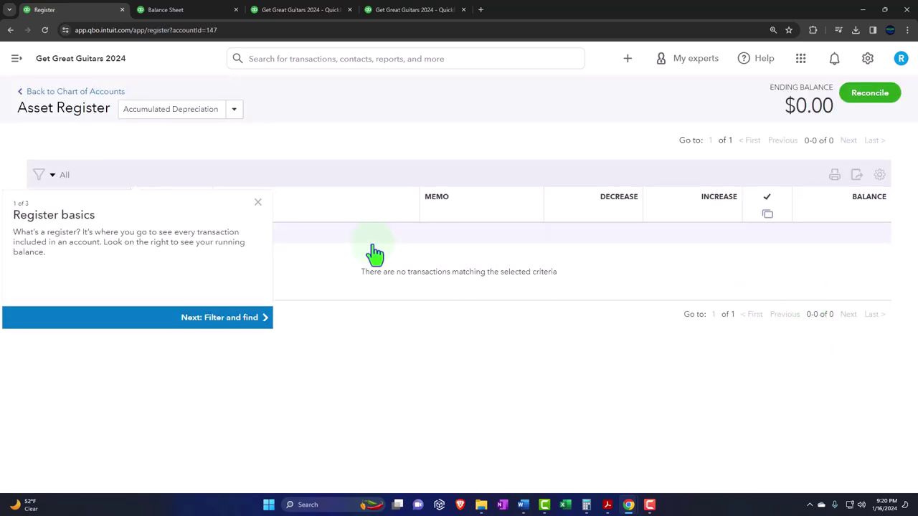
left_click(258, 203)
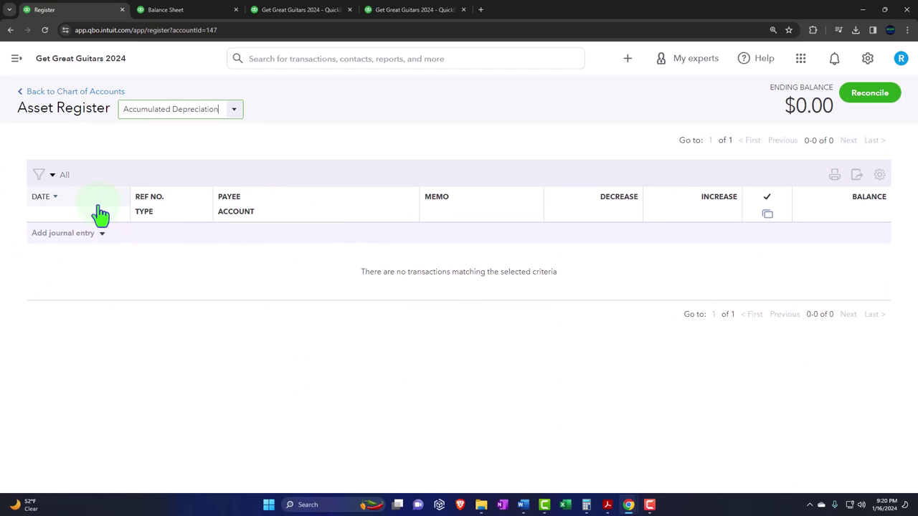
Step: Add a journal entry to the Accumulated Depreciation register dated 12/31/2023 with the memo Beginning Balance
left_click(102, 234)
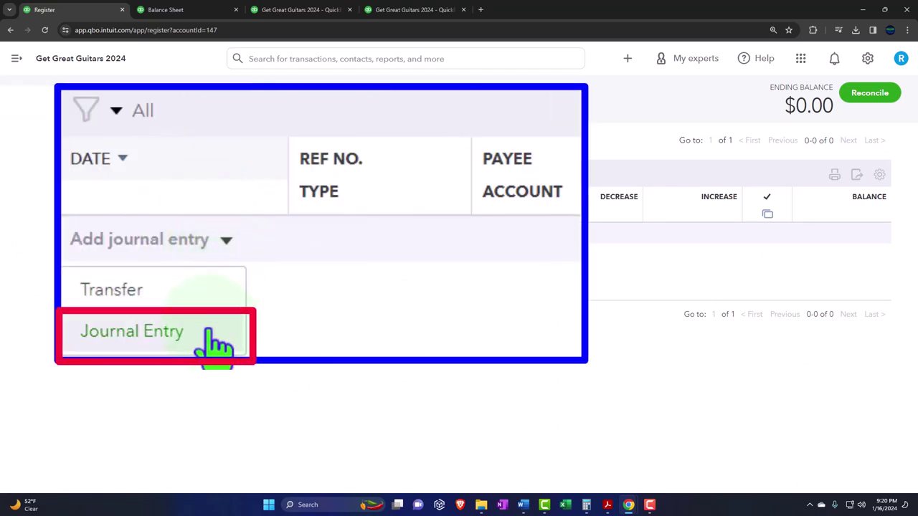
left_click(97, 282)
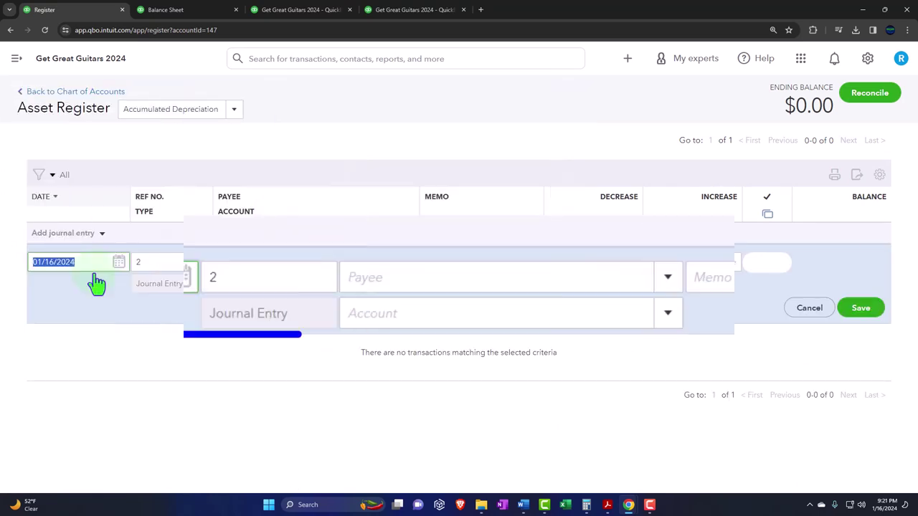
type("123123")
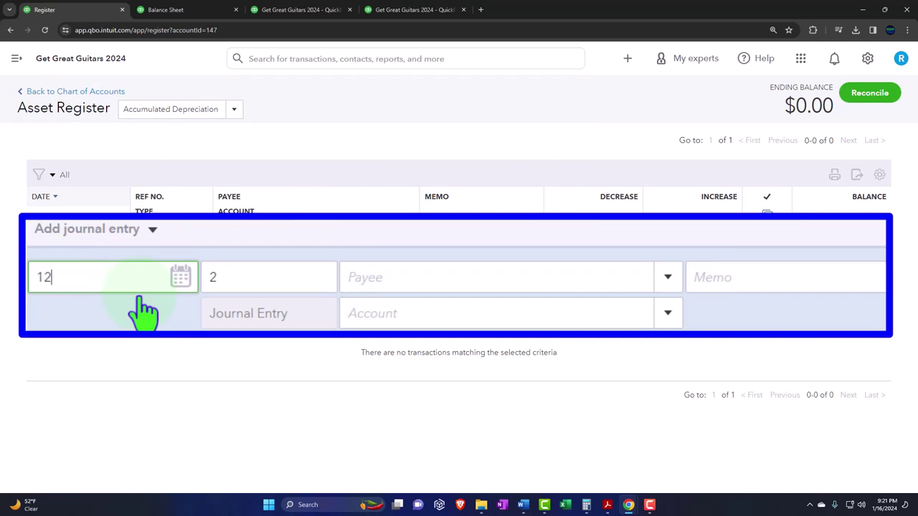
key("Tab")
key("Tab")
key("Tab")
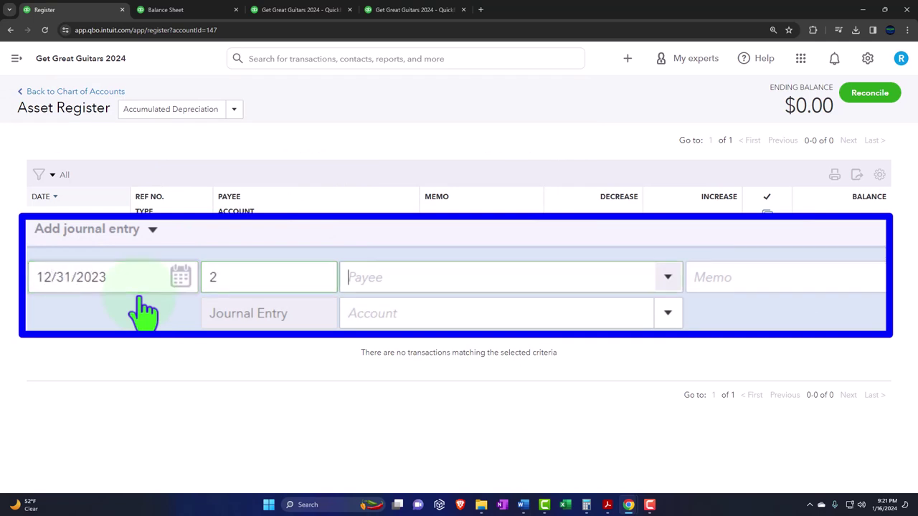
type("Begin")
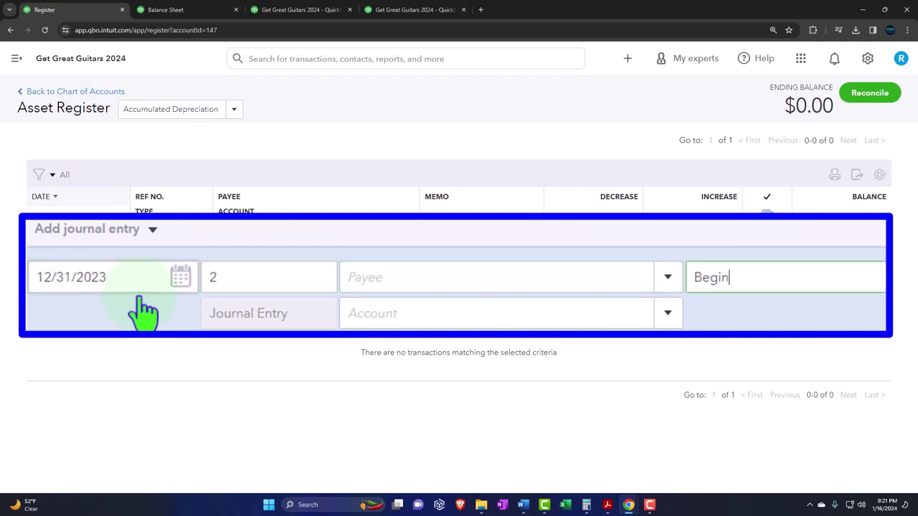
type("ning Balance")
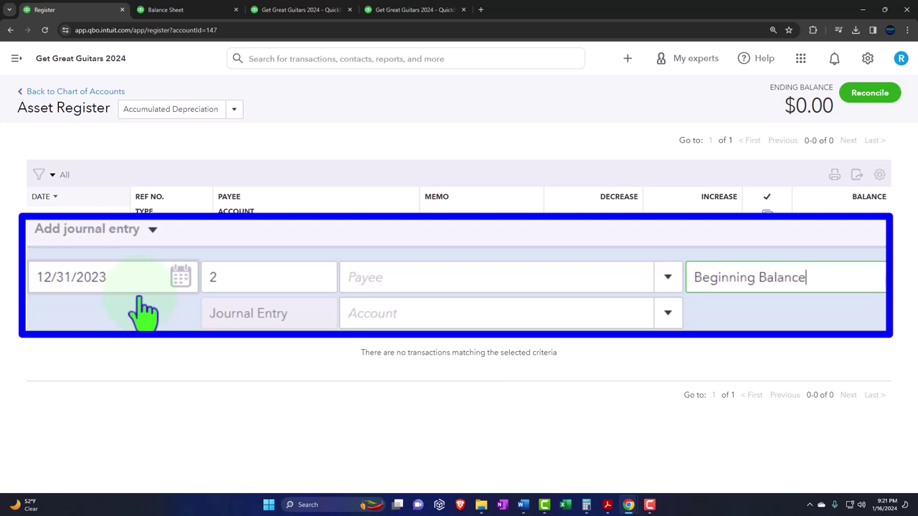
key("Tab")
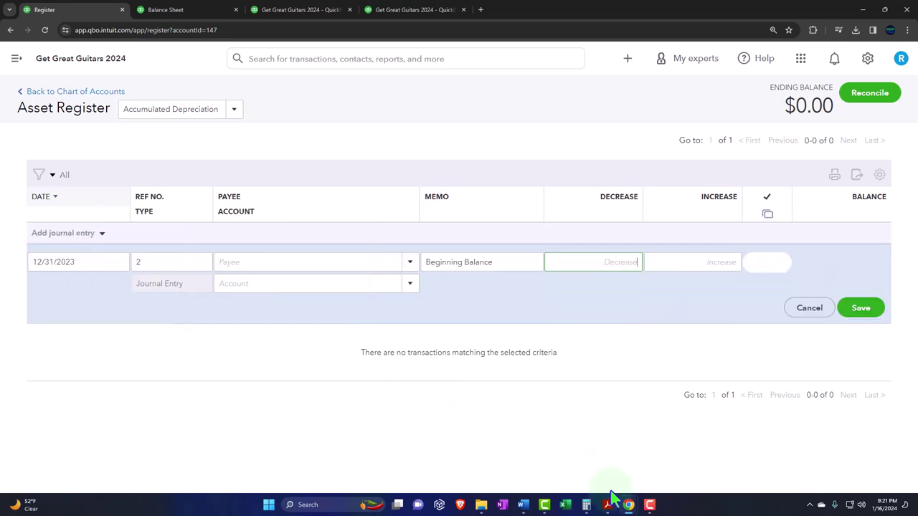
Step: Switch to the PDF documents and check the accumulated depreciation amount in the depreciation schedule and the beginning trial balance
mouse_move(608, 505)
left_click(703, 353)
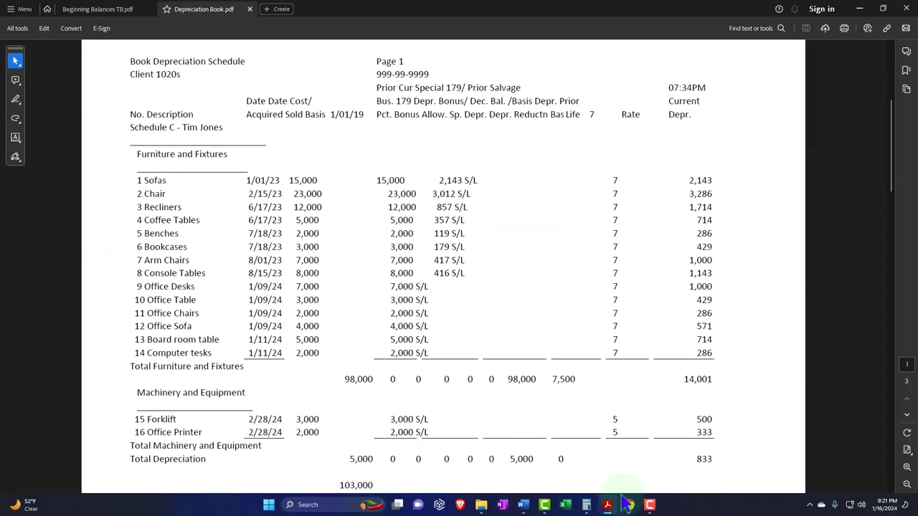
left_click(118, 10)
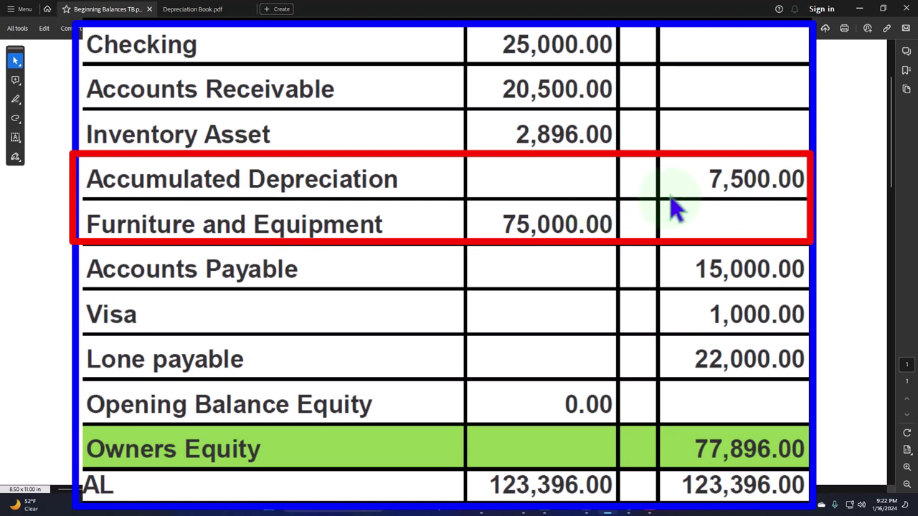
Step: Return to QuickBooks, enter a 7,500.00 decrease against Opening balance equity for the Accumulated Depreciation entry, and save it
double_click(852, 9)
left_click(852, 10)
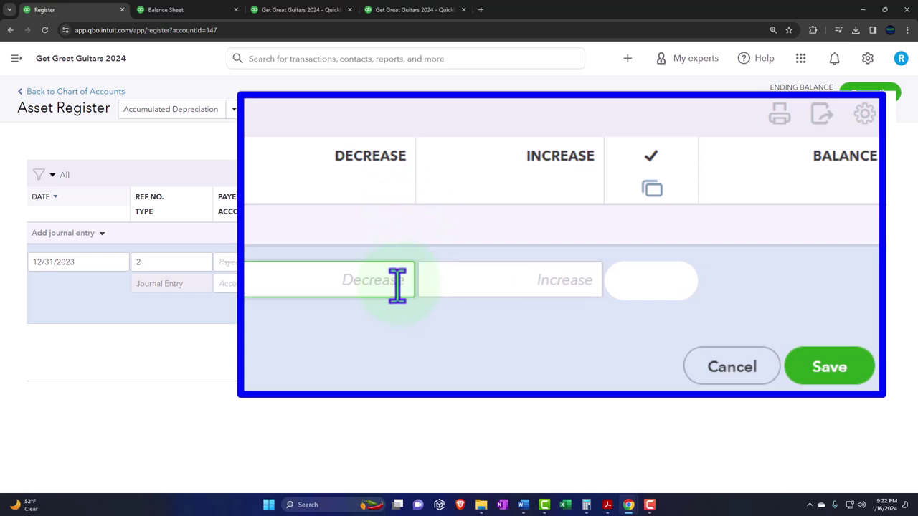
type("7500")
key("Tab")
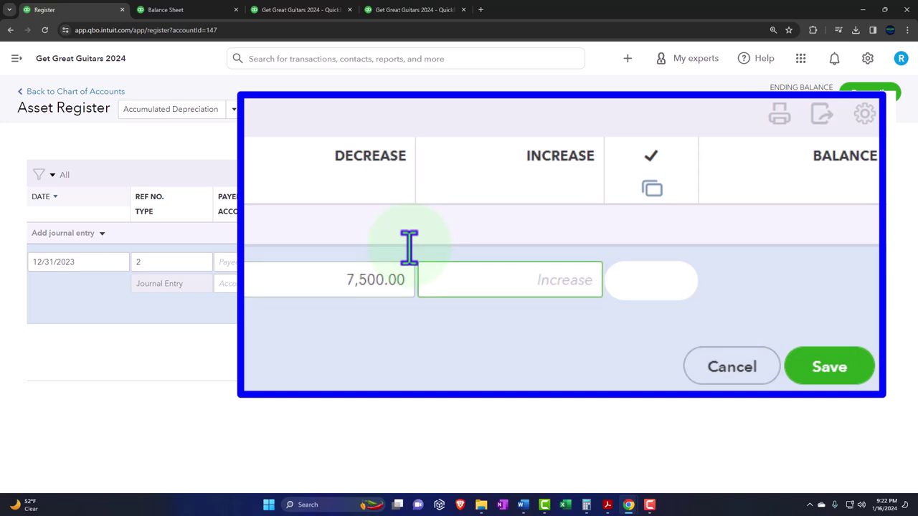
key("Tab")
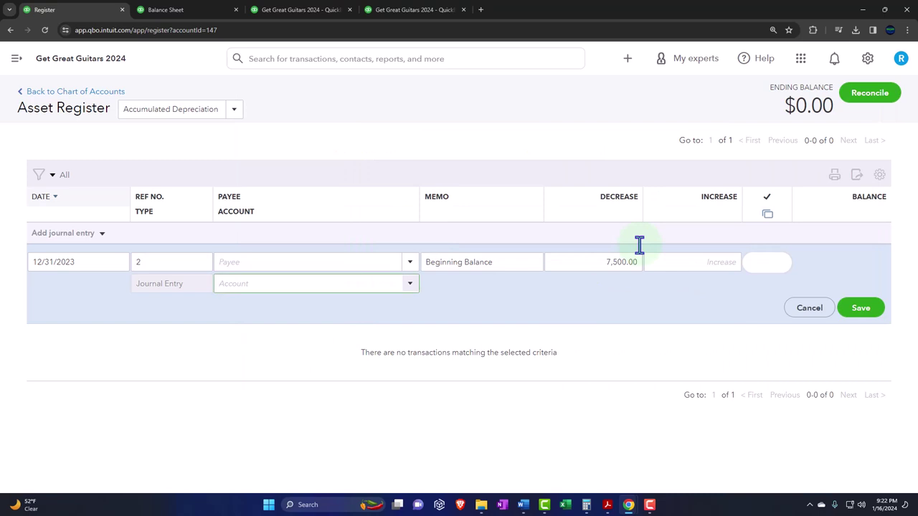
type("Op")
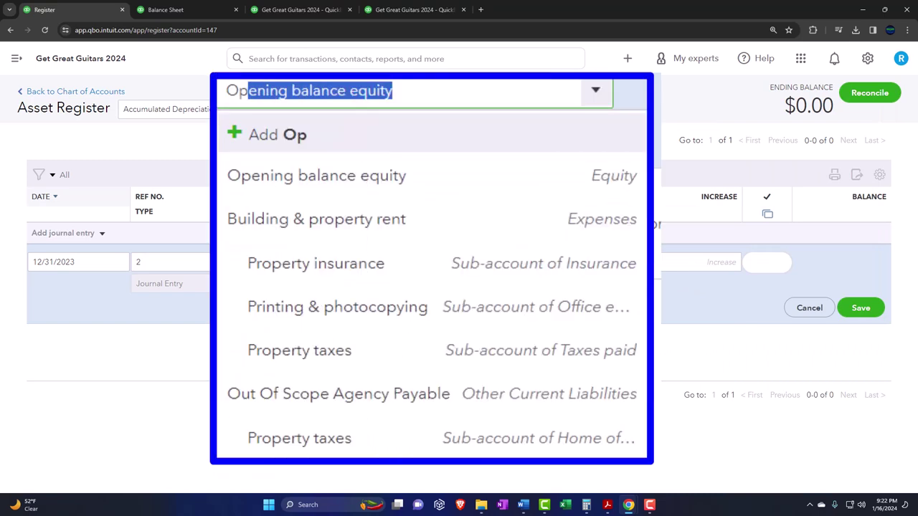
key("Down")
key("Tab")
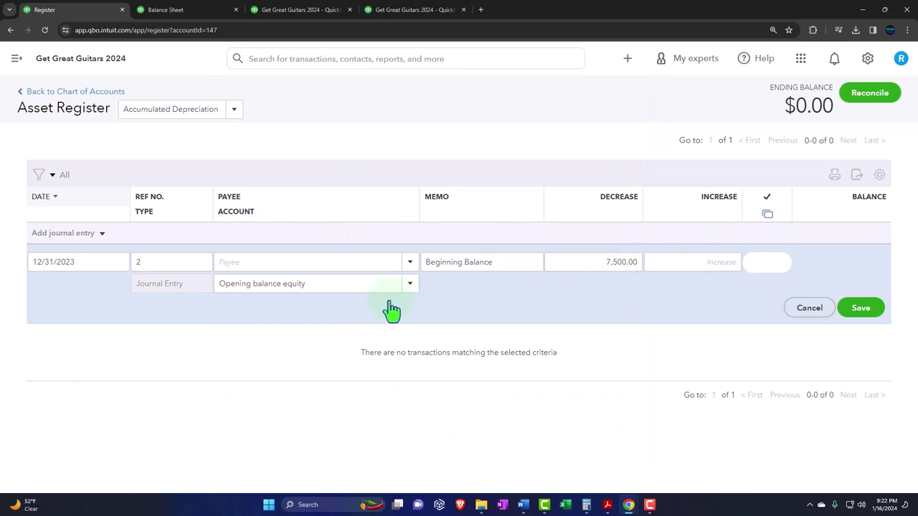
left_click(855, 309)
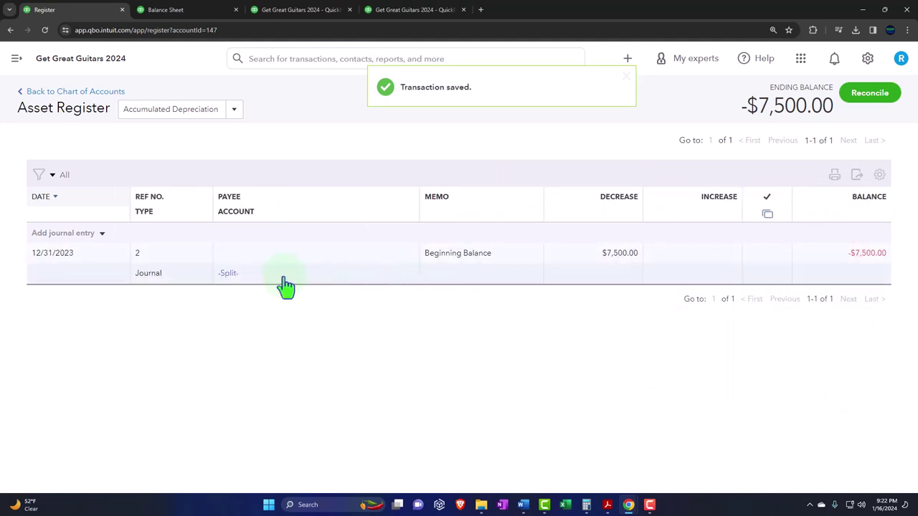
Step: Open the saved entry as a full journal entry, copy the Beginning Balance description to the Opening balance equity line, and save and close it
left_click(256, 270)
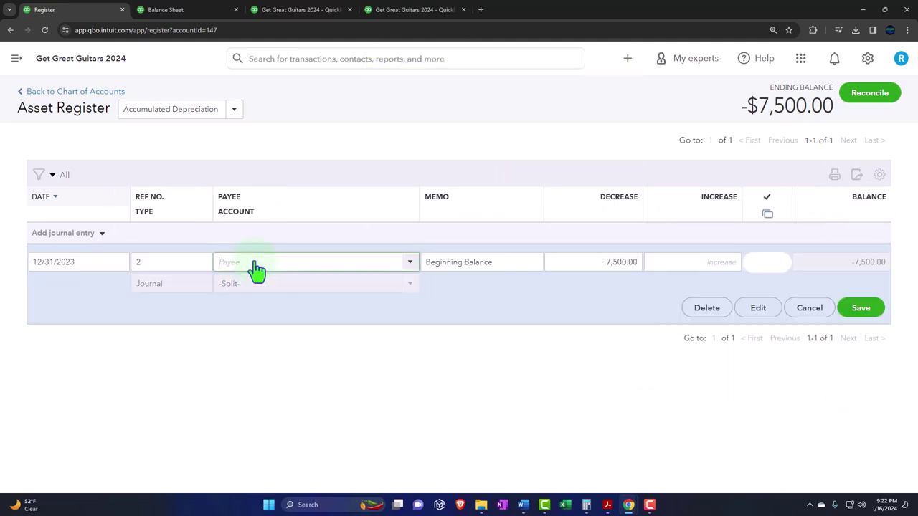
left_click(766, 315)
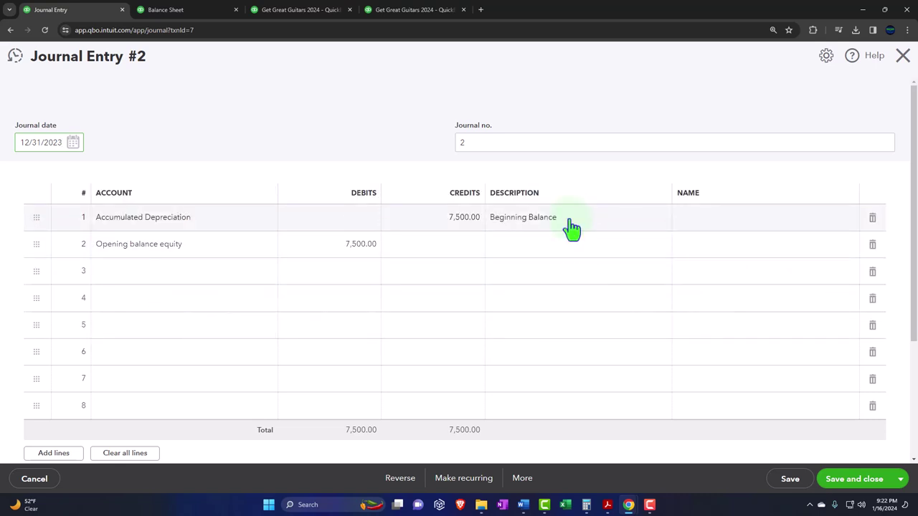
left_click(571, 219)
key("ctrl+c")
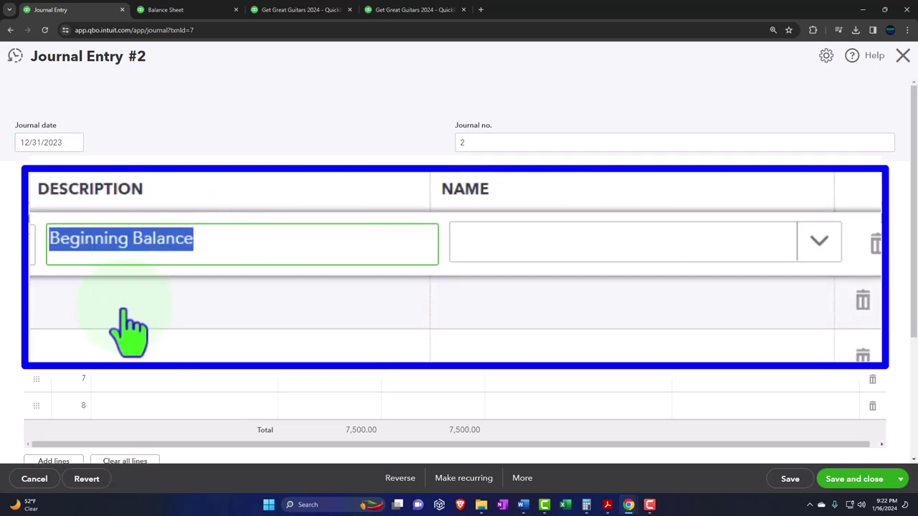
left_click(120, 309)
key("ctrl+v")
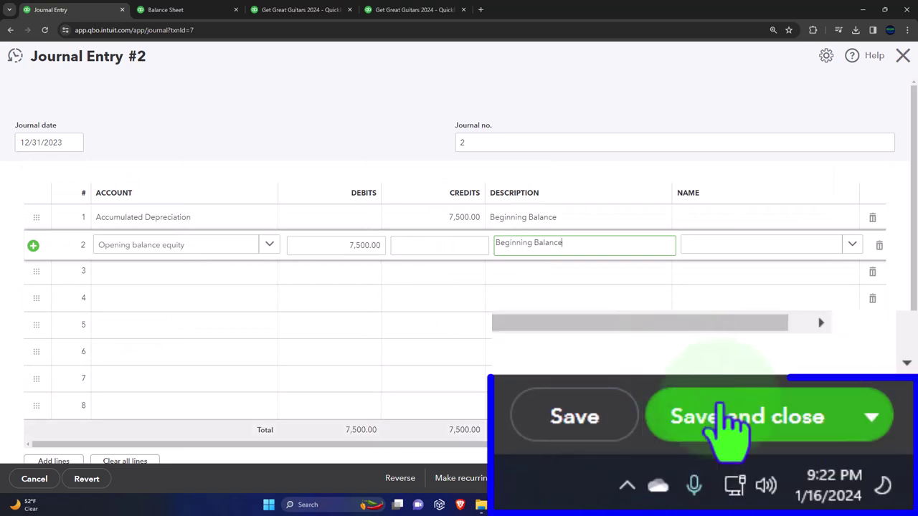
left_click(859, 480)
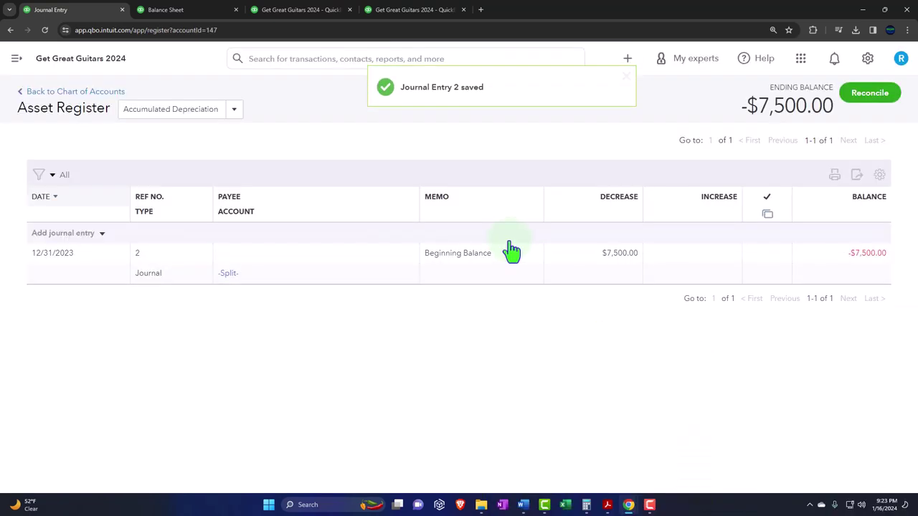
Step: Rerun the balance sheet report and check Accumulated Depreciation and Furniture & Equipment under Fixed Assets
left_click(190, 10)
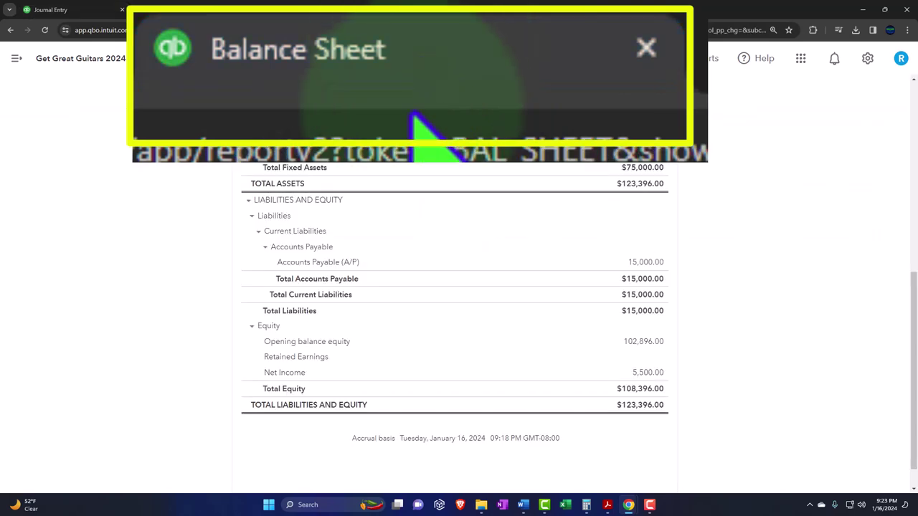
scroll(192, 297, "up", 6)
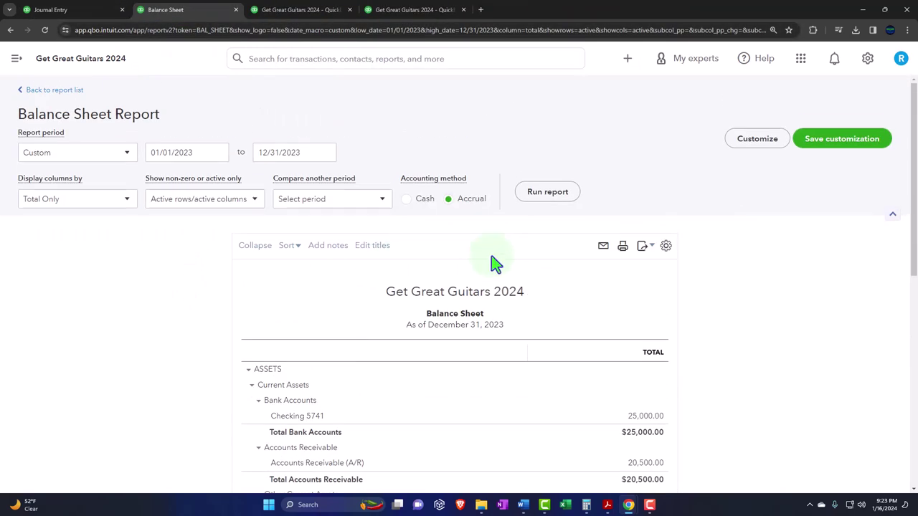
left_click(550, 195)
scroll(244, 313, "down", 2)
key("ctrl+plus")
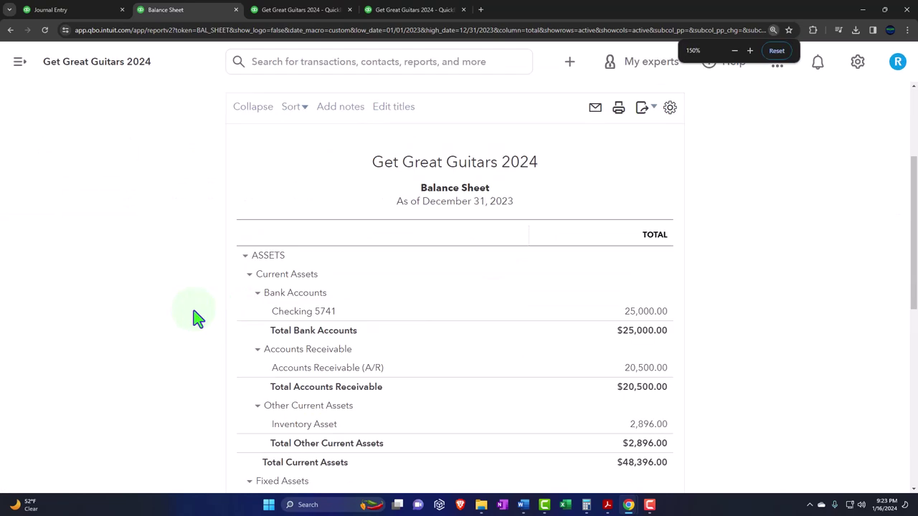
scroll(193, 315, "down", 1)
scroll(191, 317, "down", 2)
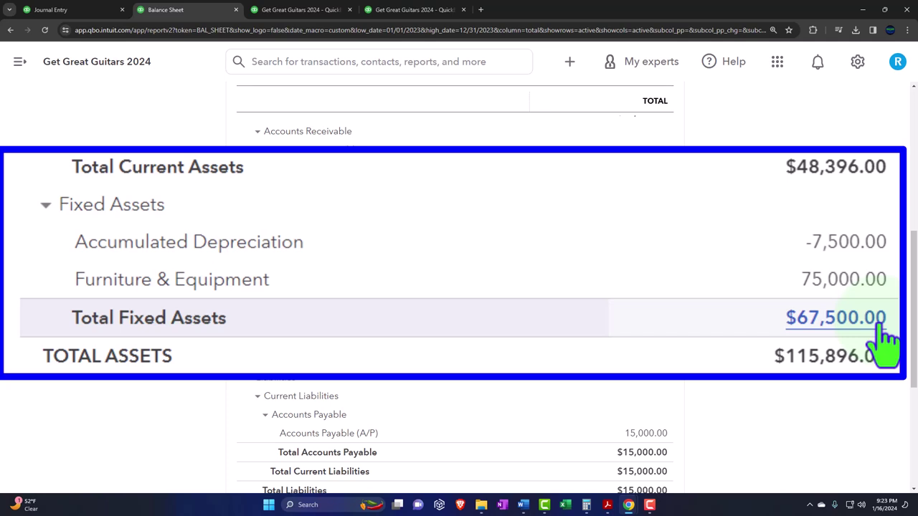
Step: Switch to the PDFs to review the depreciation schedule and the liabilities in the beginning trial balance, and compare with the balance sheet
mouse_move(608, 508)
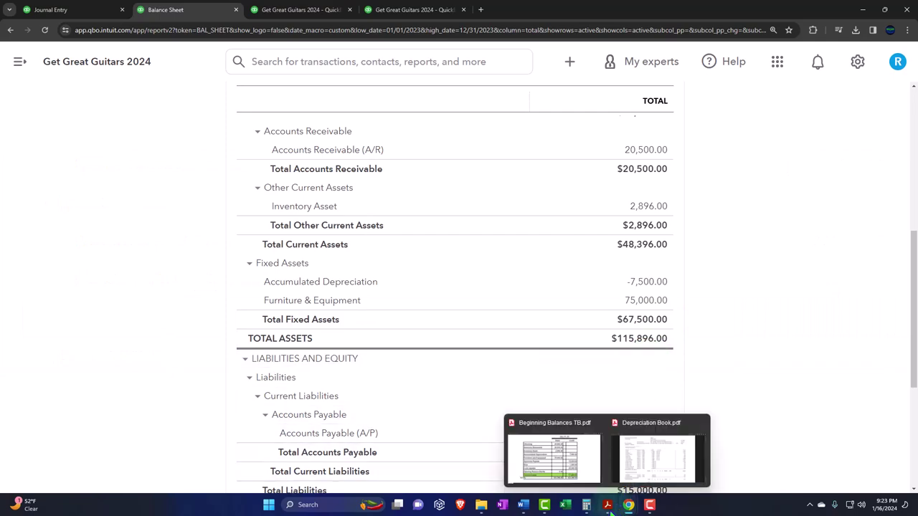
left_click(653, 452)
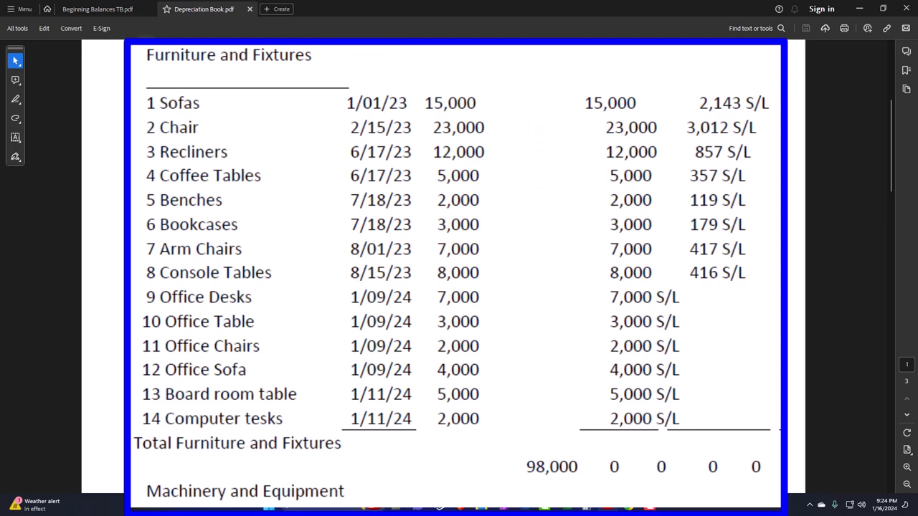
left_click(115, 18)
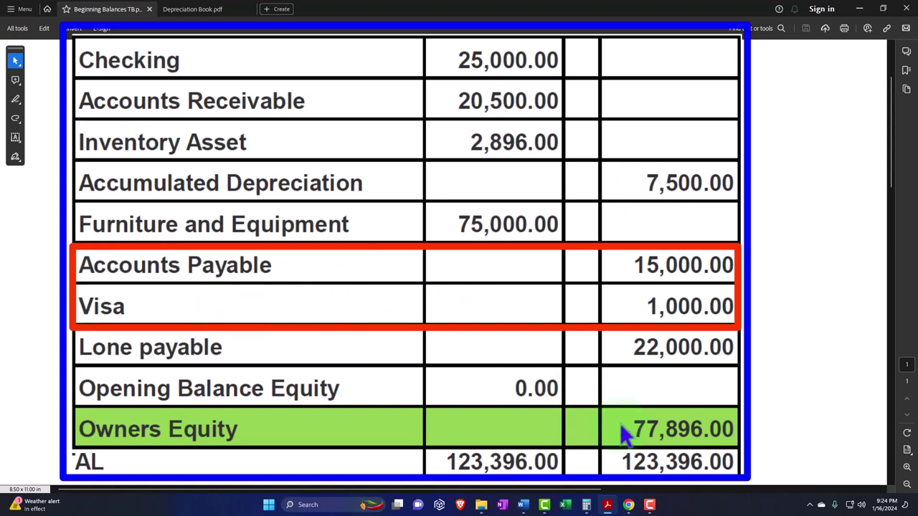
mouse_move(630, 507)
left_click(644, 468)
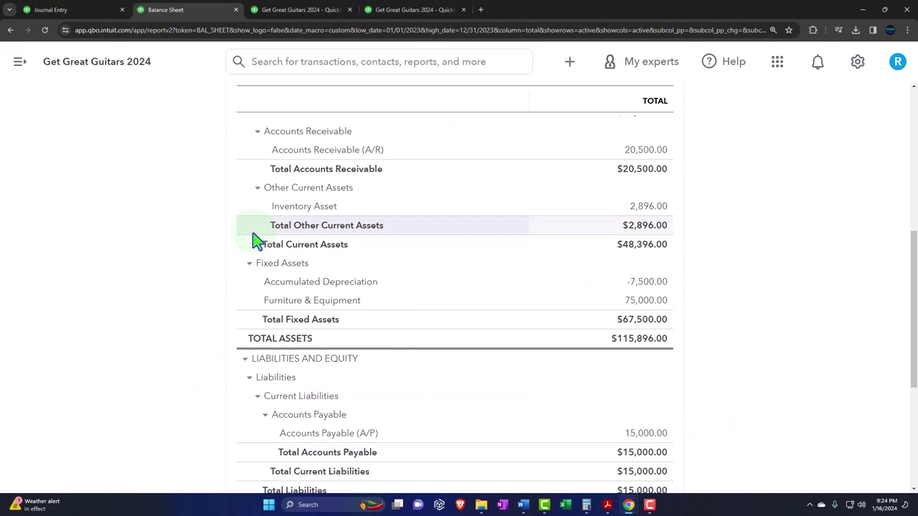
scroll(258, 236, "up", 2)
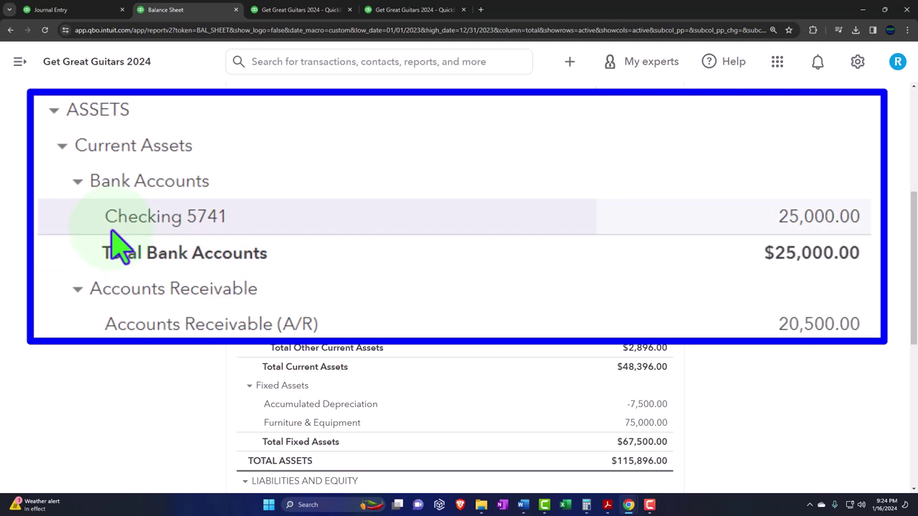
Step: Return to the chart of accounts and look through the list for an existing credit card account
left_click(87, 11)
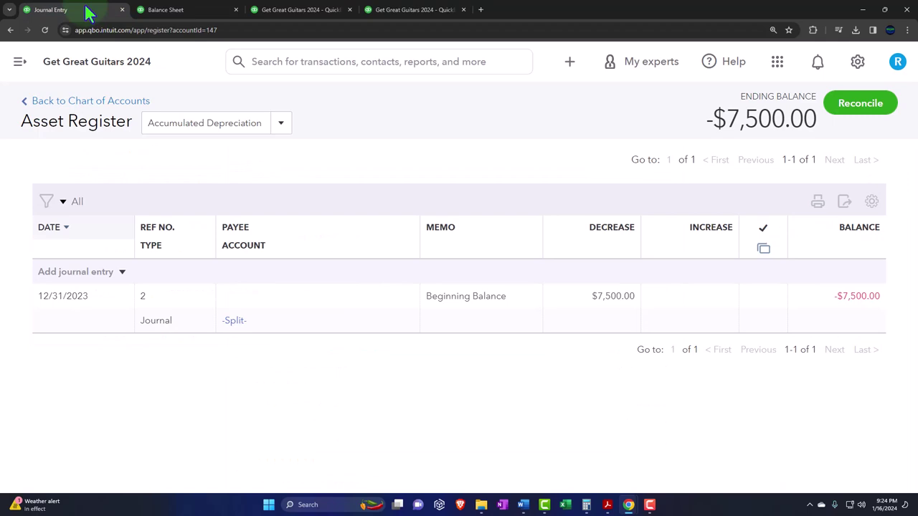
left_click(69, 101)
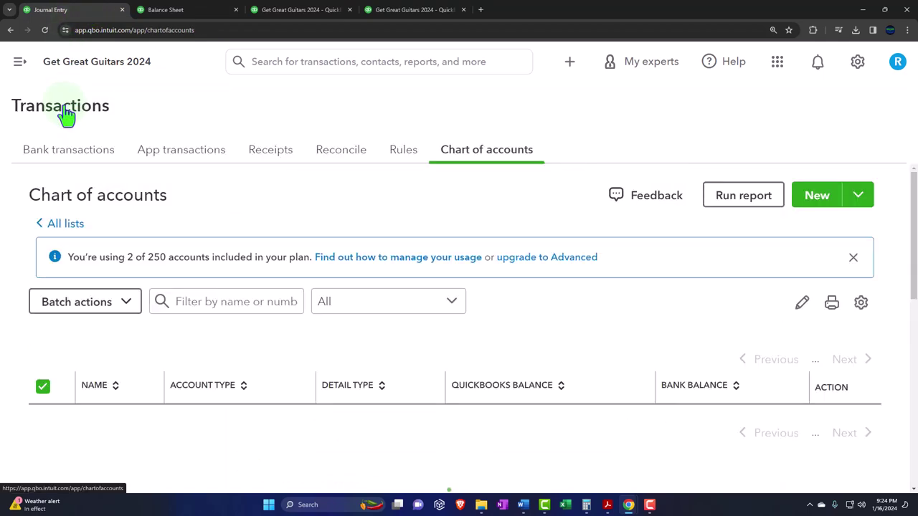
scroll(205, 280, "down", 6)
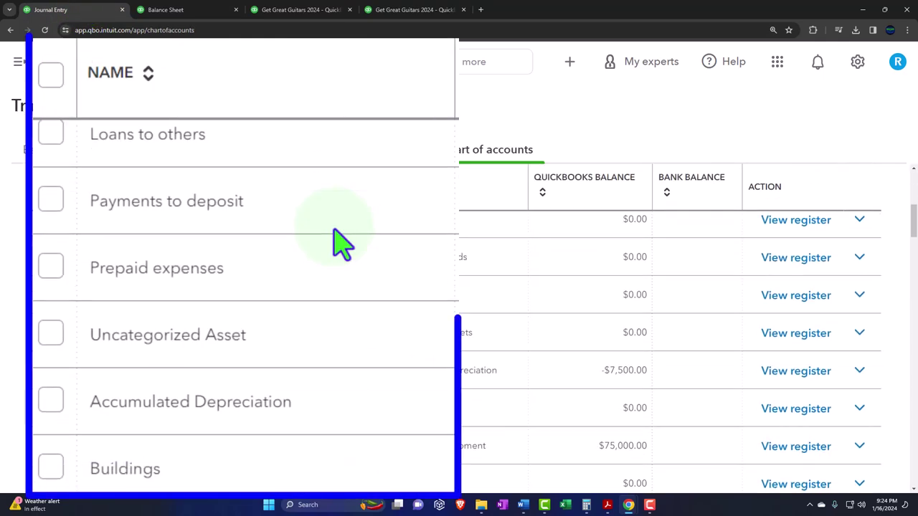
scroll(342, 244, "down", 5)
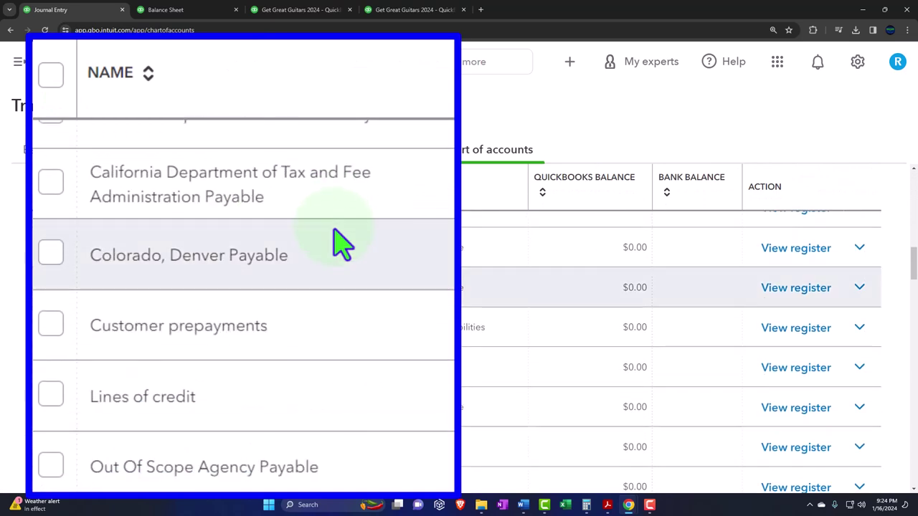
scroll(342, 244, "up", 2)
scroll(342, 243, "down", 4)
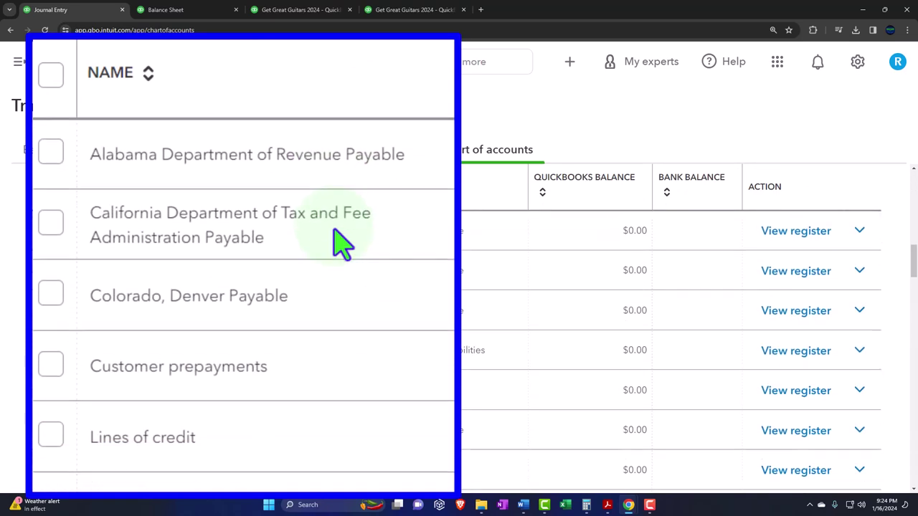
scroll(342, 244, "down", 2)
scroll(645, 258, "up", 4)
scroll(693, 221, "up", 8)
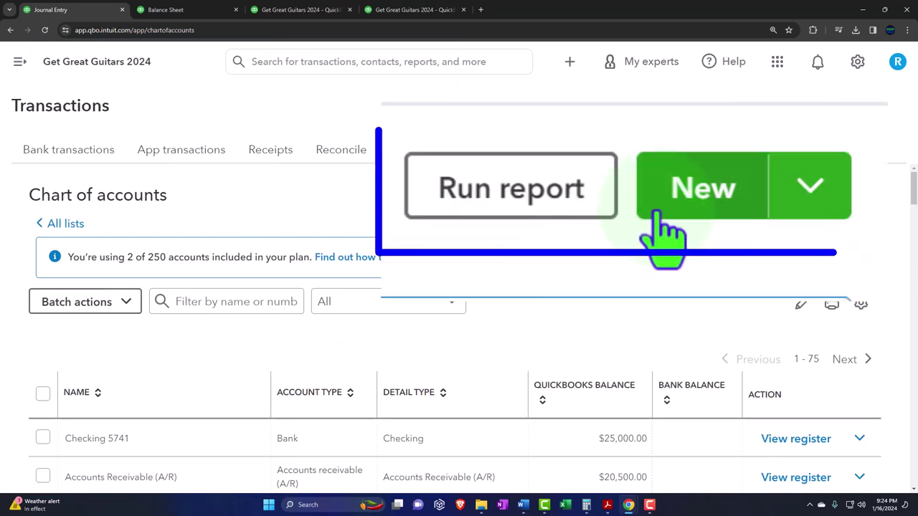
Step: Start a new credit card account saved under Credit Cards with the tax form section Credit Card
left_click(814, 198)
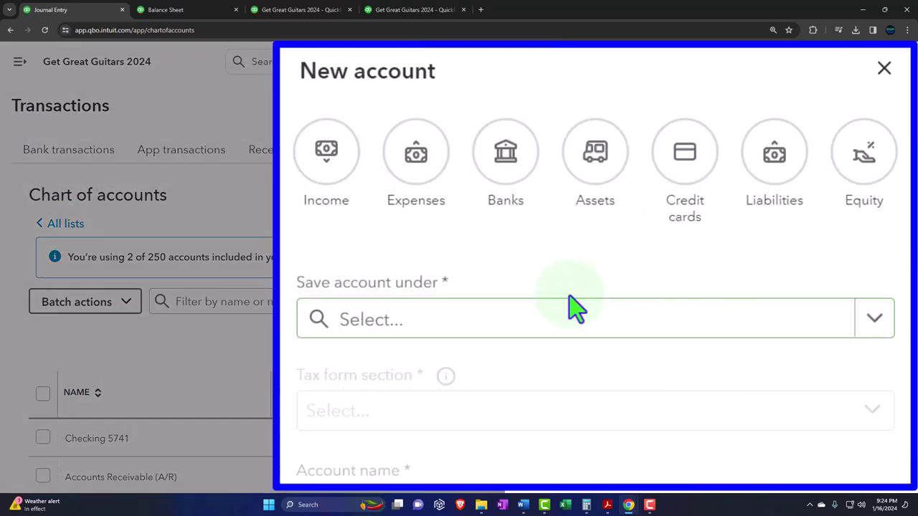
left_click(685, 172)
left_click(524, 324)
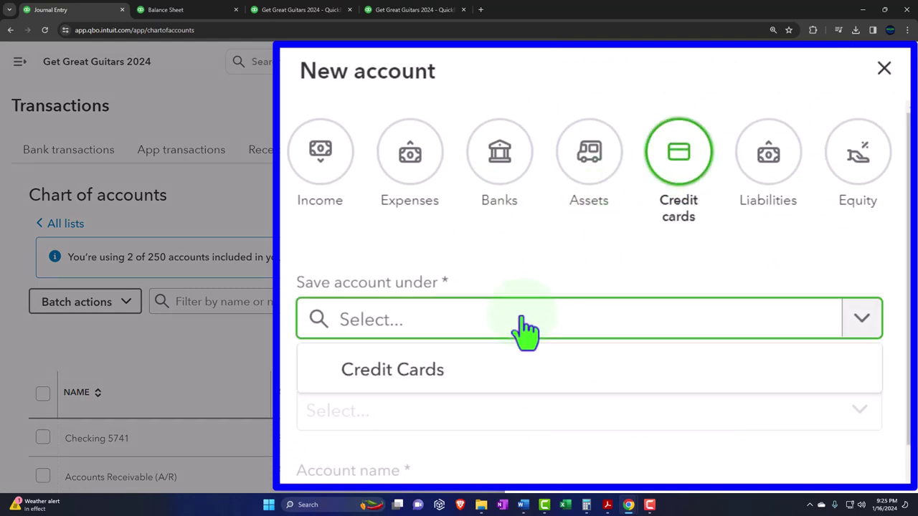
left_click(423, 379)
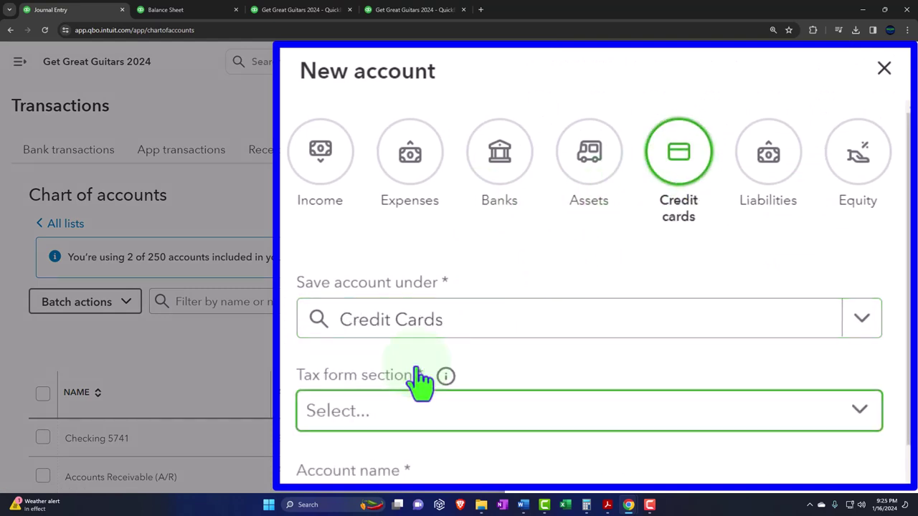
left_click(413, 422)
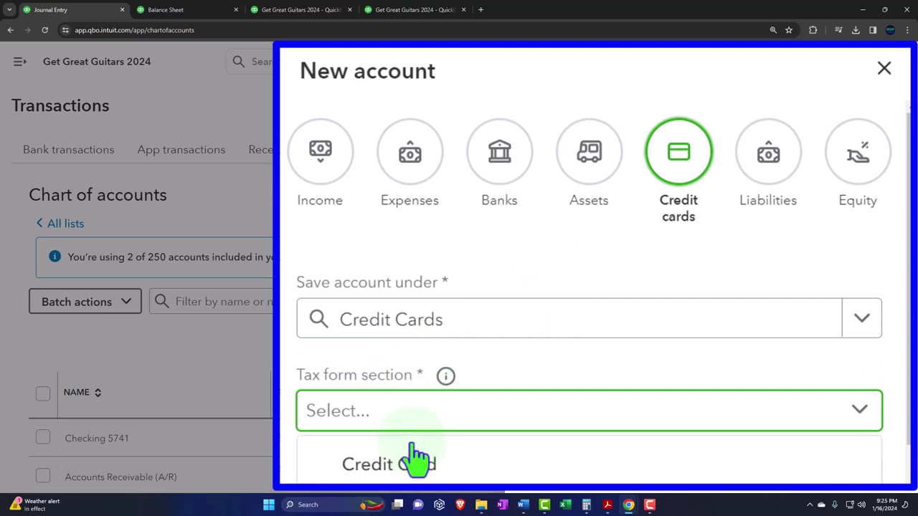
left_click(413, 463)
Step: Name the new account Visa followed by the card's last four digits, leaving the description empty
left_click(299, 194)
type("Visa")
key("Tab")
scroll(299, 193, "down", 1)
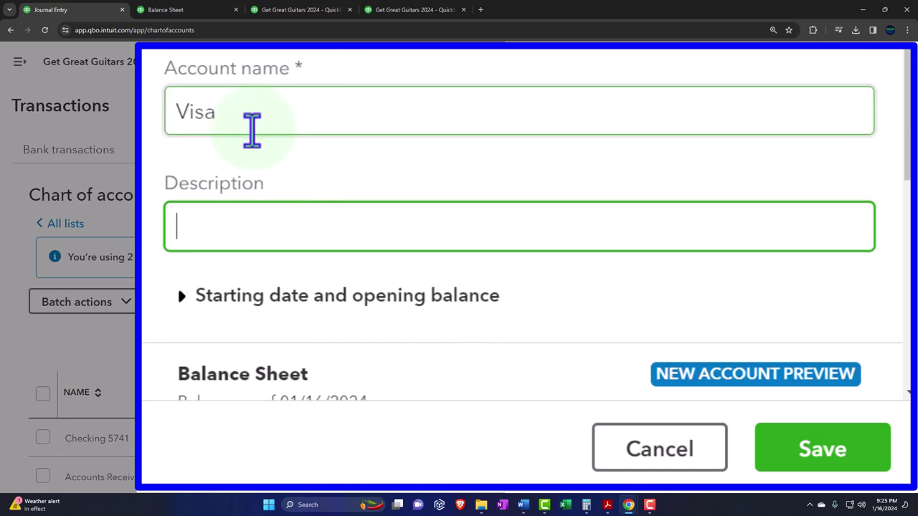
left_click(266, 120)
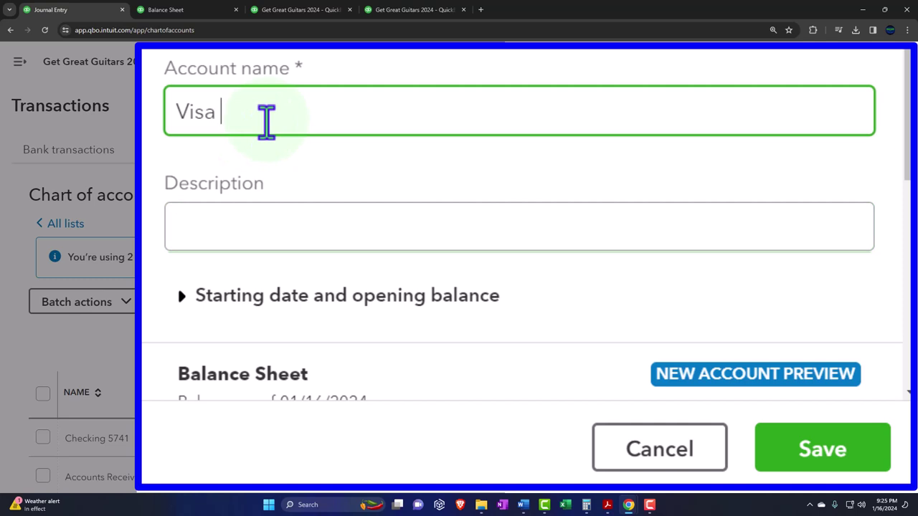
type("1547")
left_click(245, 217)
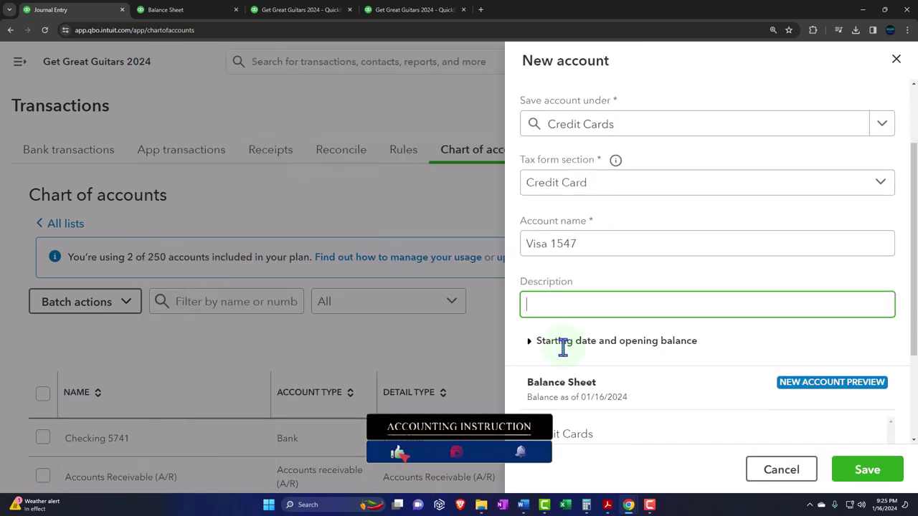
Step: Expand the starting date and opening balance section and choose Other date as the date to start tracking the account
scroll(563, 350, "down", 1)
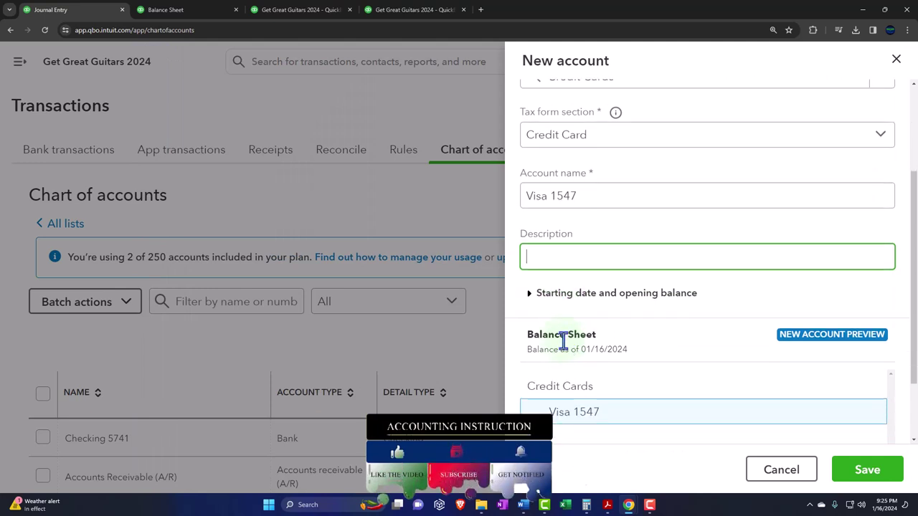
left_click(531, 295)
scroll(529, 306, "down", 2)
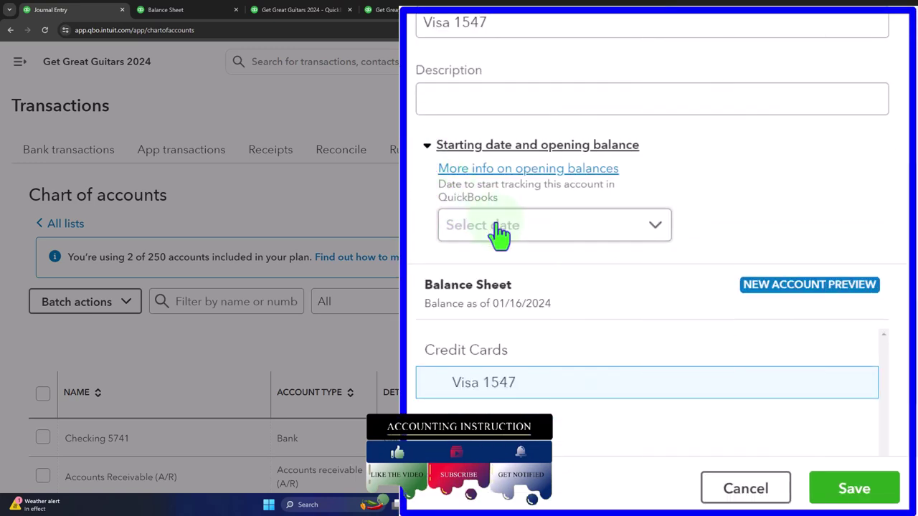
left_click(651, 228)
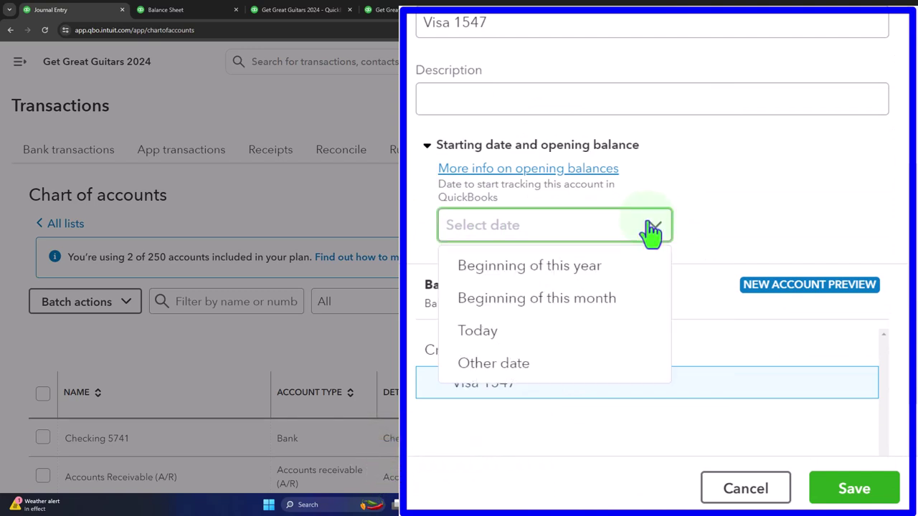
left_click(610, 368)
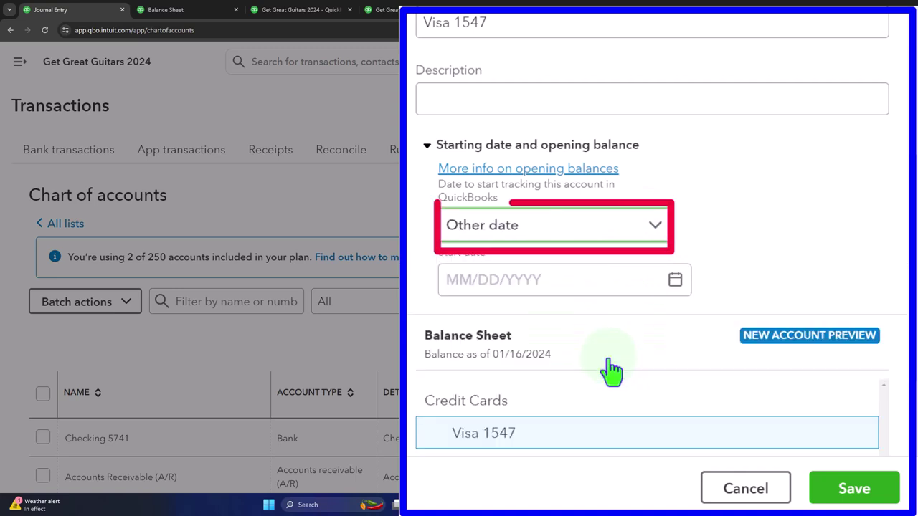
Step: Set the new account's start date to 12/31/2023 and check which day the opening balance refers to
left_click(675, 281)
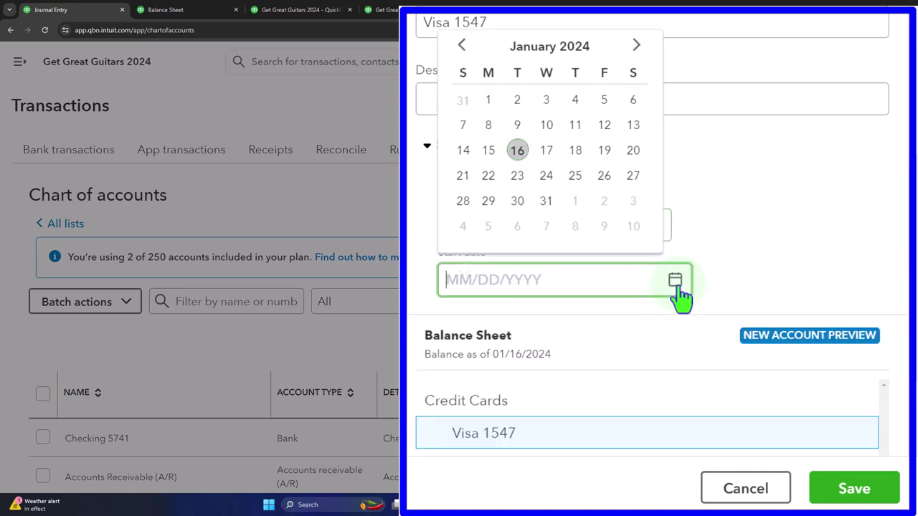
left_click(462, 45)
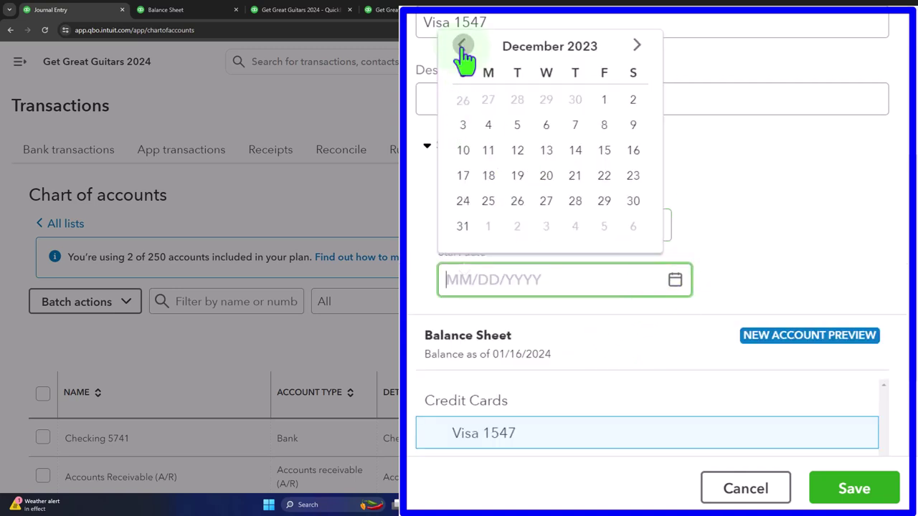
left_click(463, 226)
left_click(825, 265)
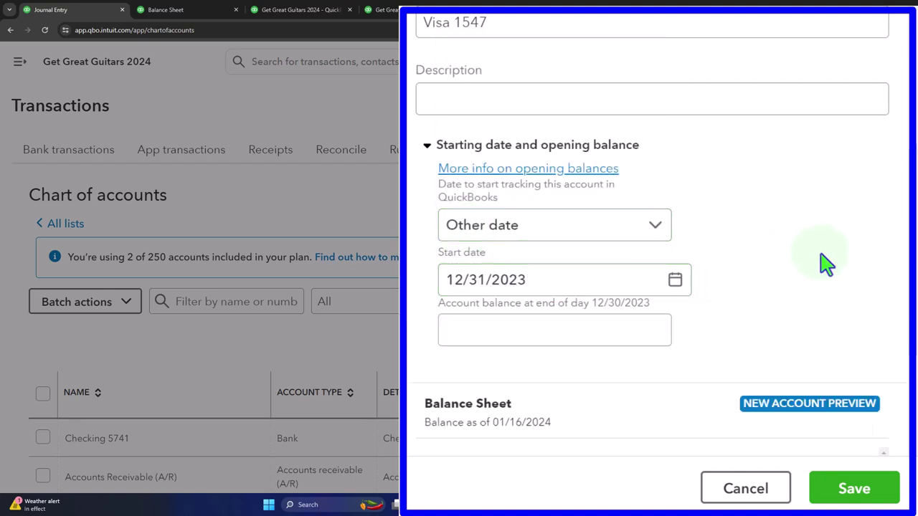
scroll(825, 265, "down", 1)
left_click(471, 268)
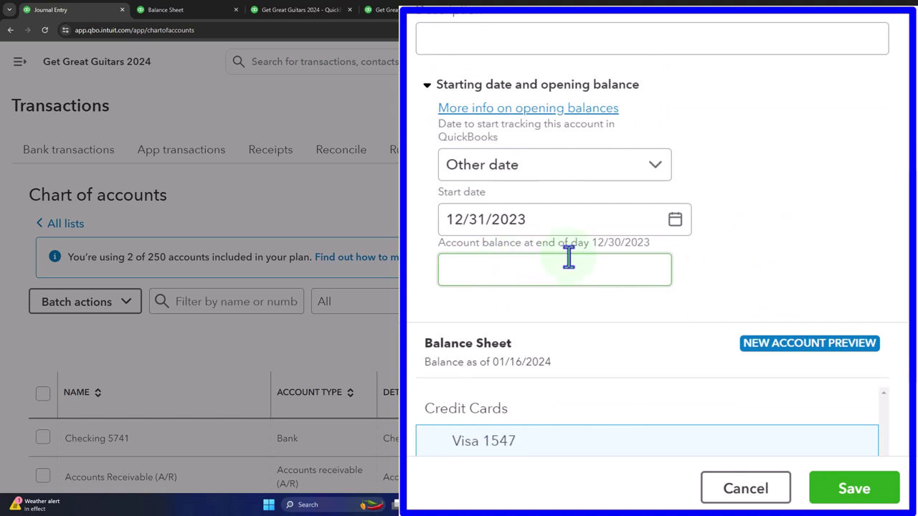
left_click(586, 237)
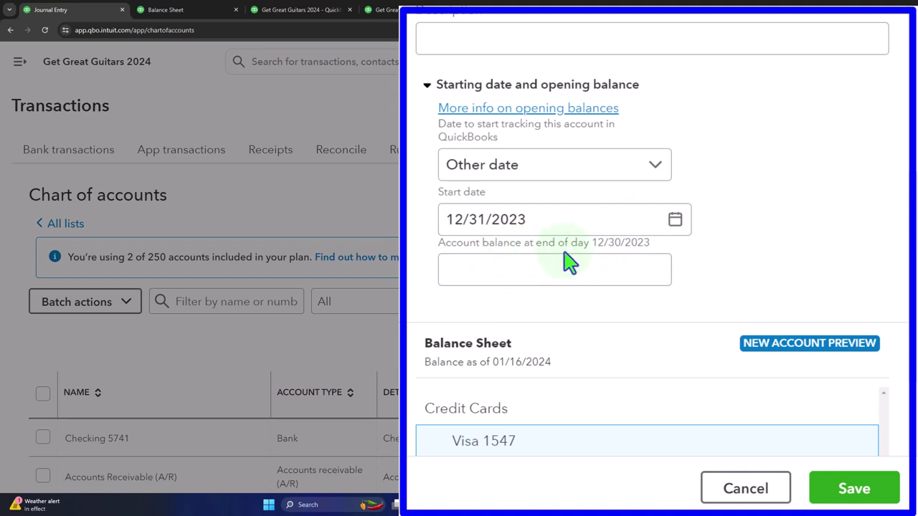
Step: Change the new account's start date to 01/01/2024
left_click(675, 224)
left_click(674, 224)
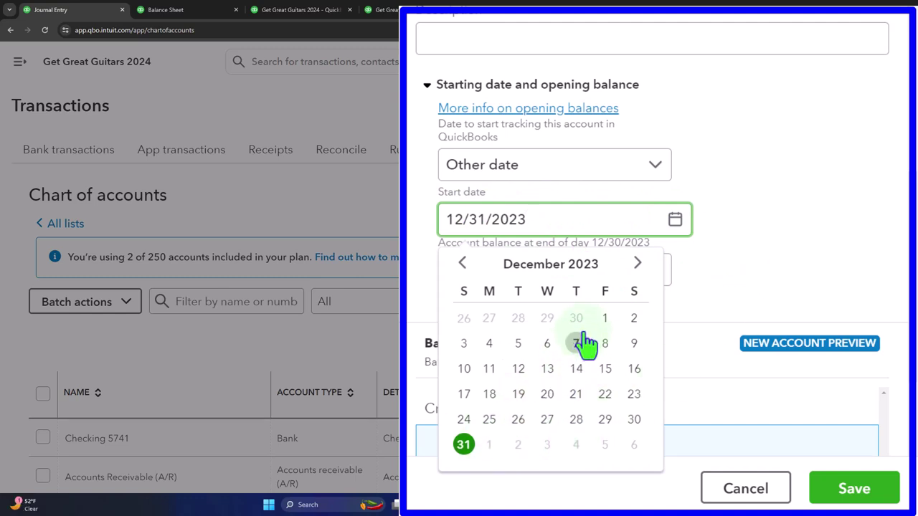
left_click(638, 265)
left_click(489, 317)
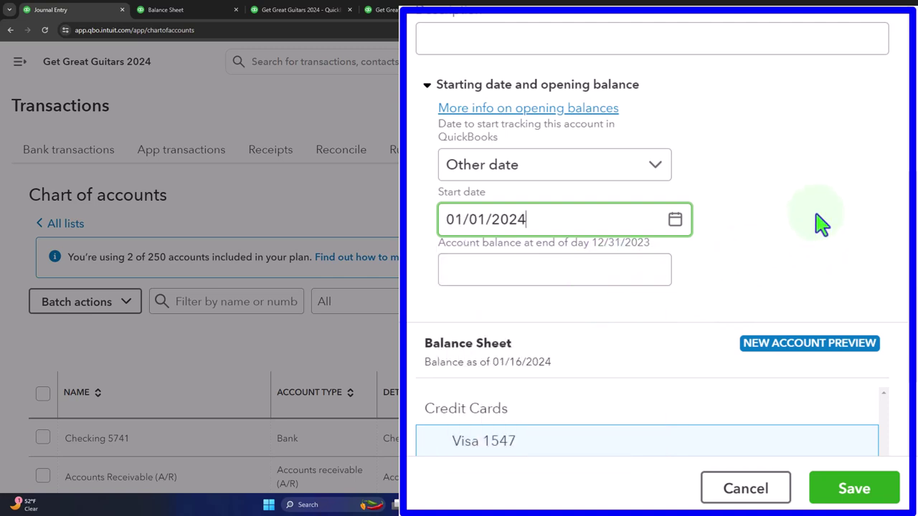
Step: Enter 1000 as the account balance at end of day 12/31/2023 and save the new credit card account
left_click(458, 263)
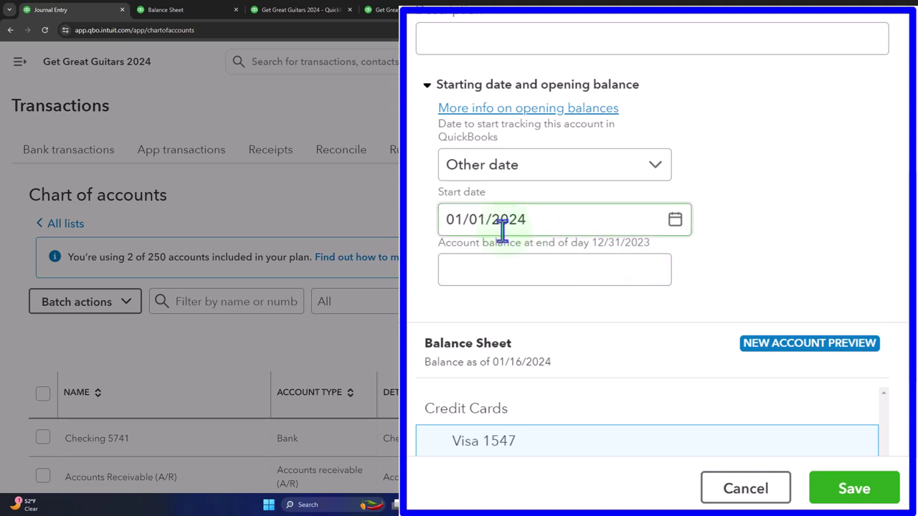
left_click(459, 271)
type("1000")
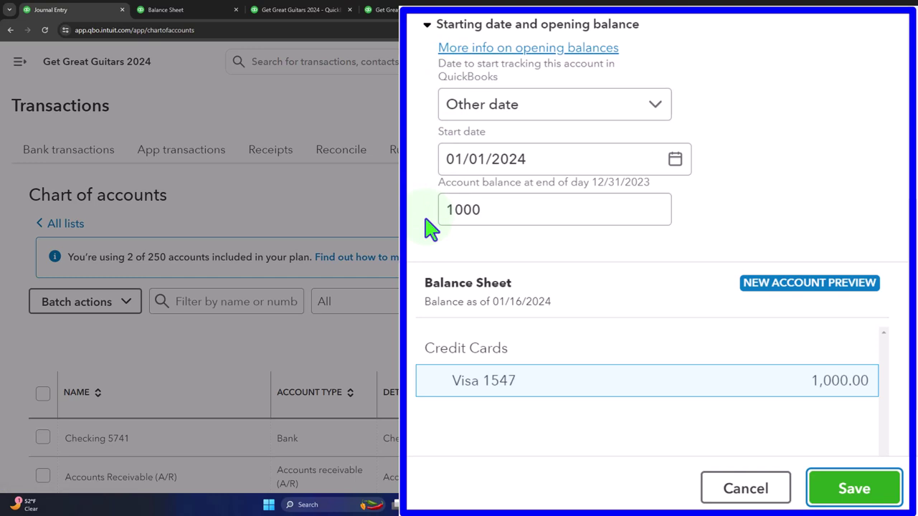
left_click(855, 491)
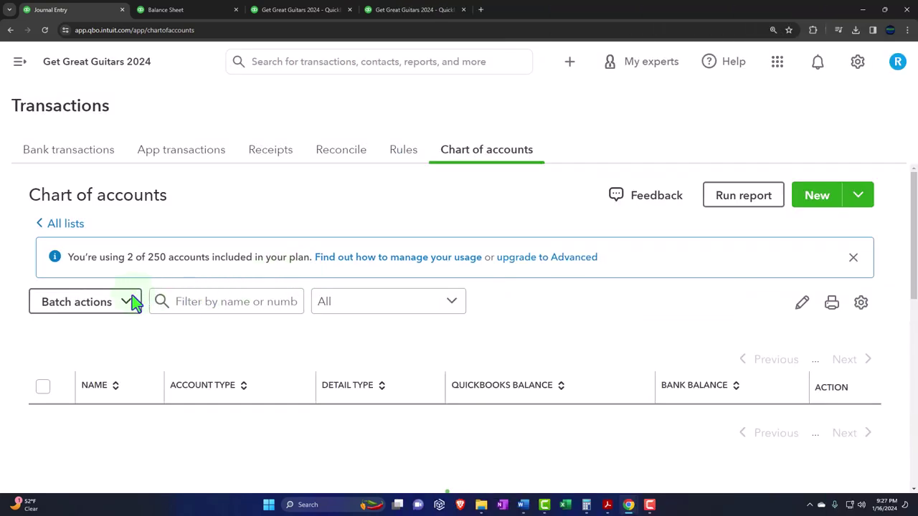
Step: Open the new Visa account's register from the chart of accounts and open its opening balance entry
scroll(133, 303, "down", 2)
scroll(133, 302, "down", 5)
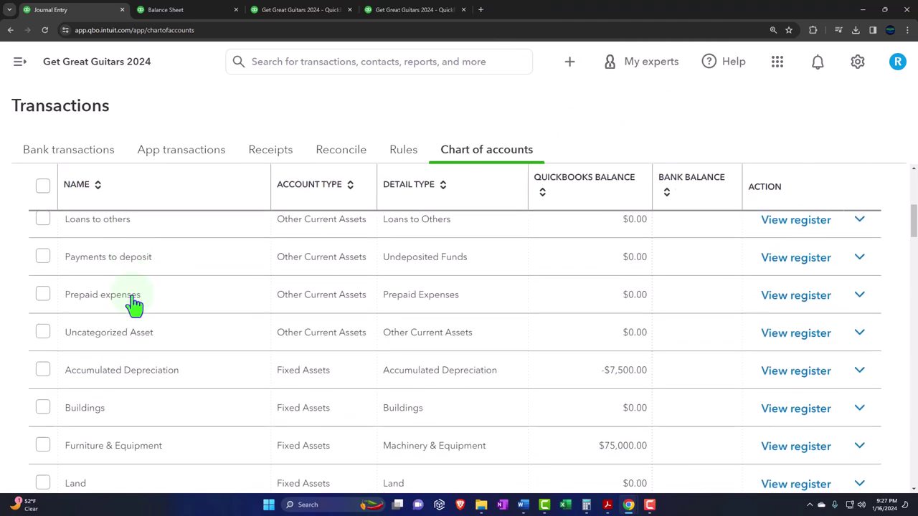
scroll(134, 304, "down", 3)
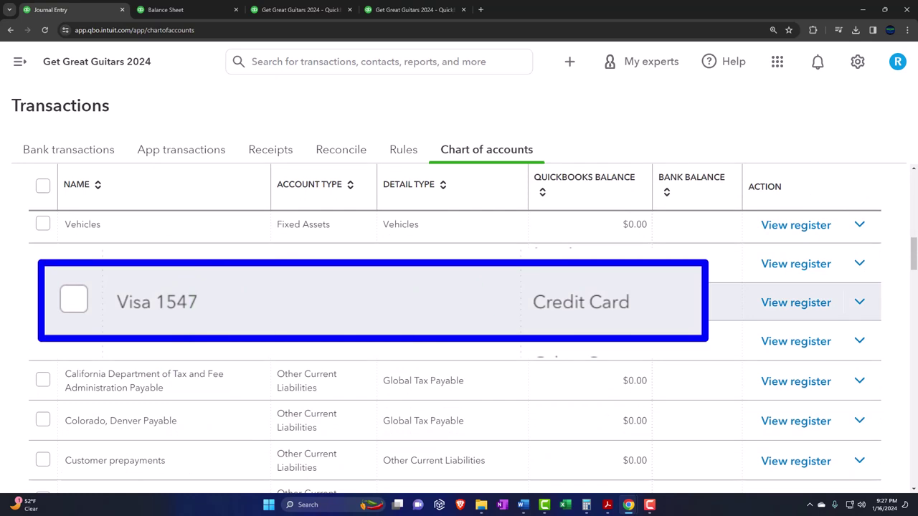
left_click(787, 304)
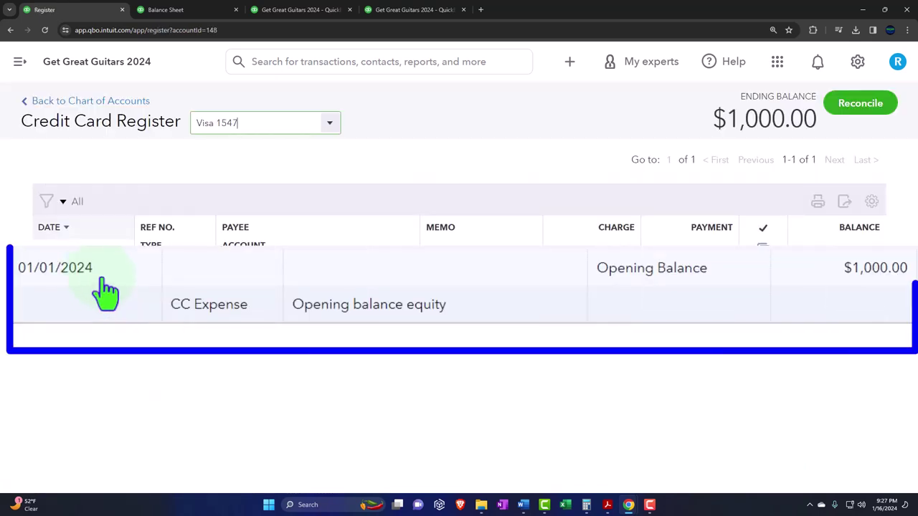
left_click(638, 291)
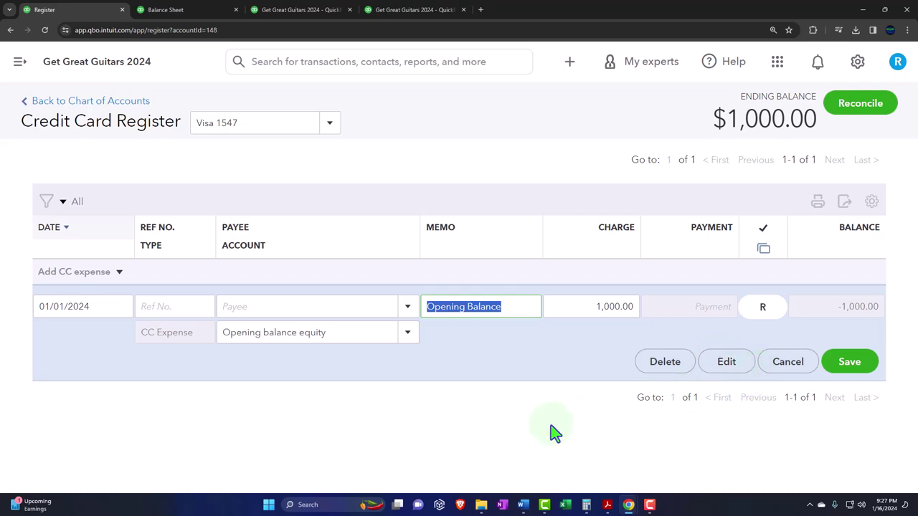
Step: Look for the credit card liability on the balance sheet as of December 31, 2023 and check the opening balance entry's date in the register
left_click(205, 14)
scroll(244, 176, "up", 4)
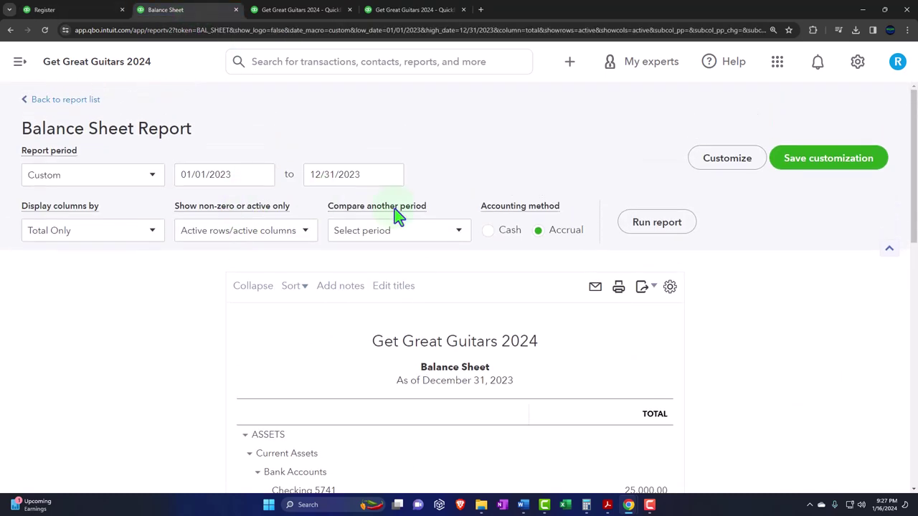
scroll(387, 233, "down", 3)
scroll(300, 225, "down", 4)
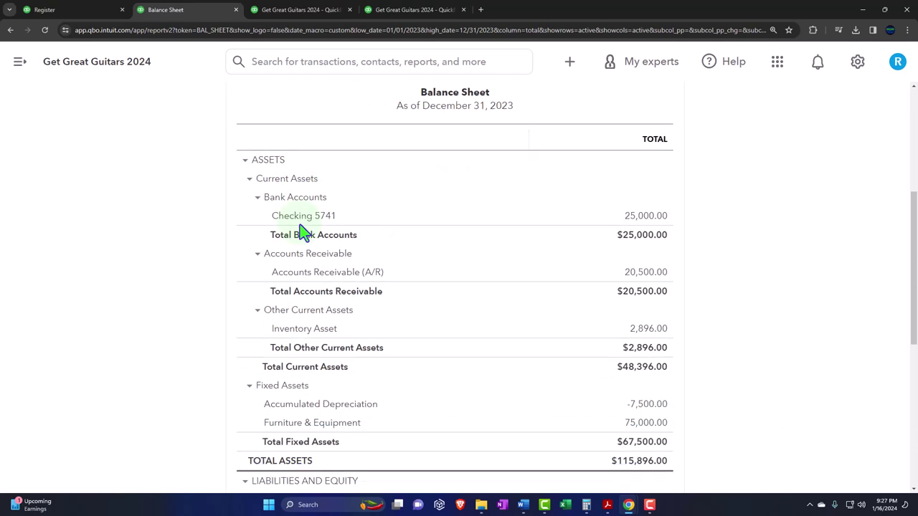
scroll(301, 231, "down", 2)
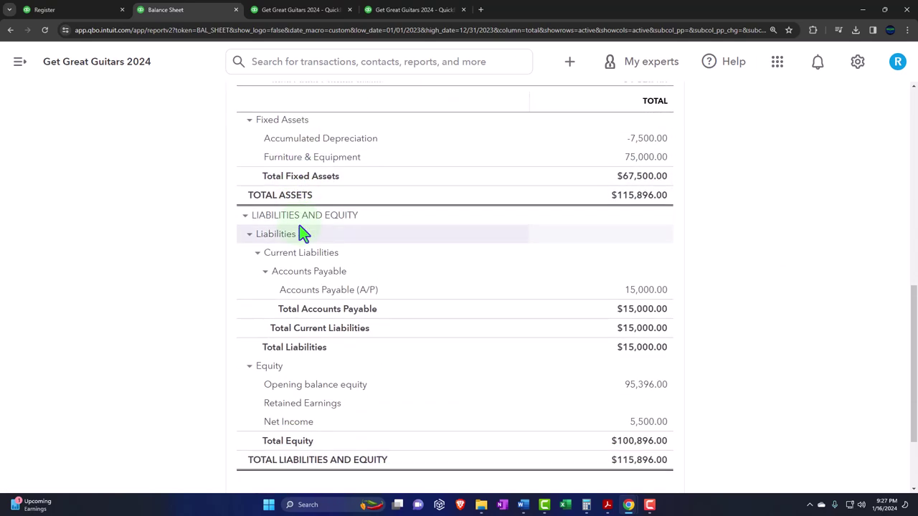
scroll(301, 280, "up", 1)
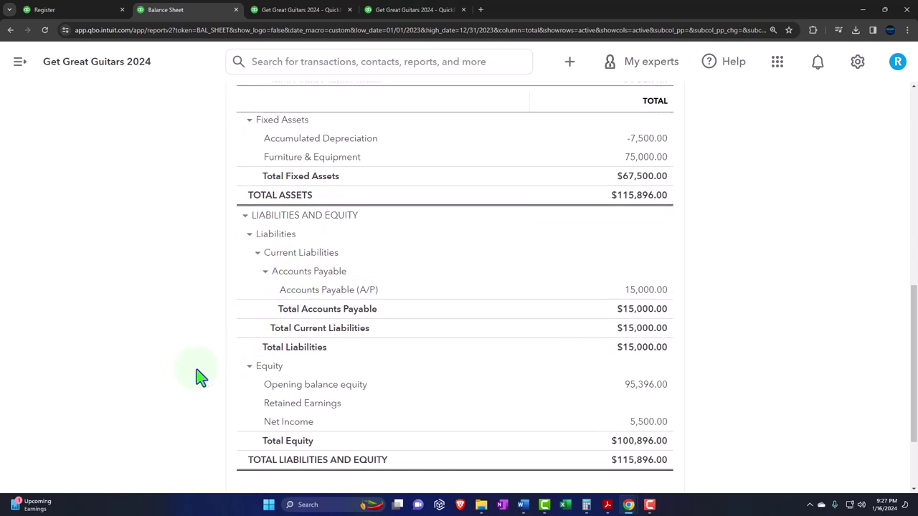
scroll(190, 374, "up", 7)
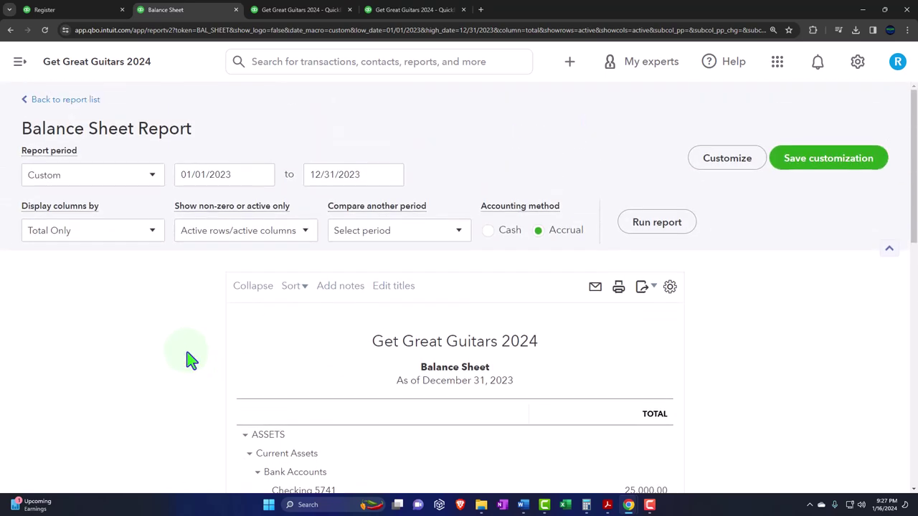
scroll(191, 360, "down", 5)
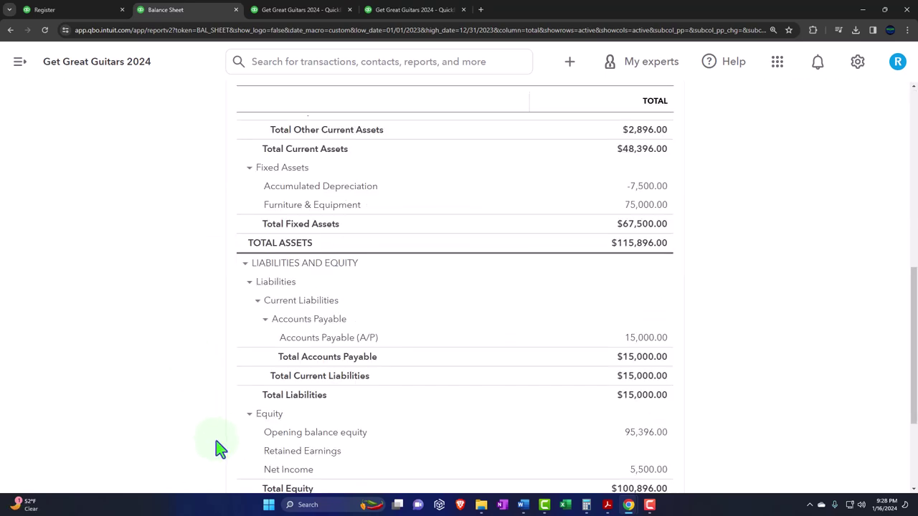
left_click(71, 14)
left_click(45, 310)
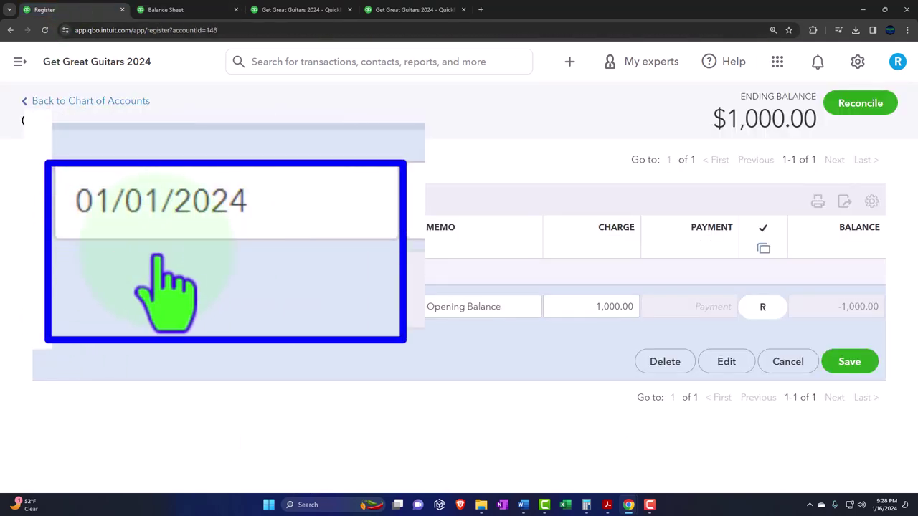
left_click(178, 9)
scroll(208, 236, "up", 10)
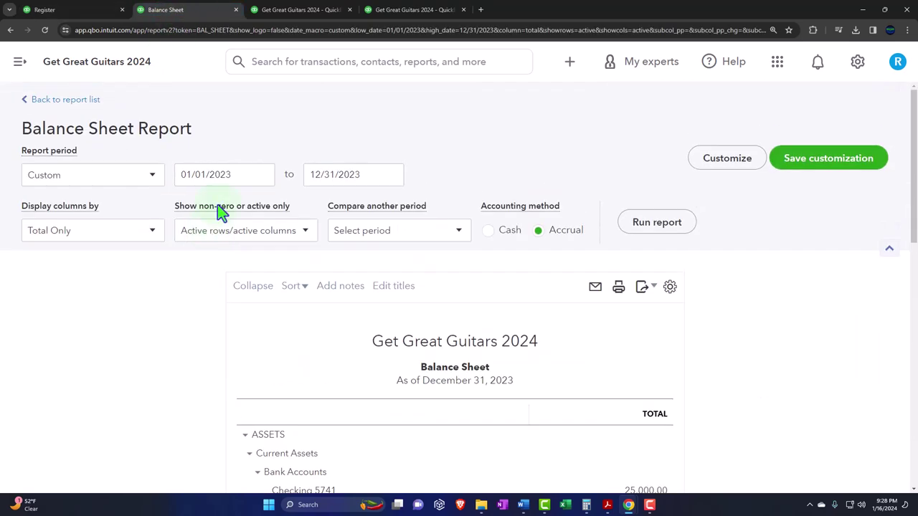
left_click(231, 177)
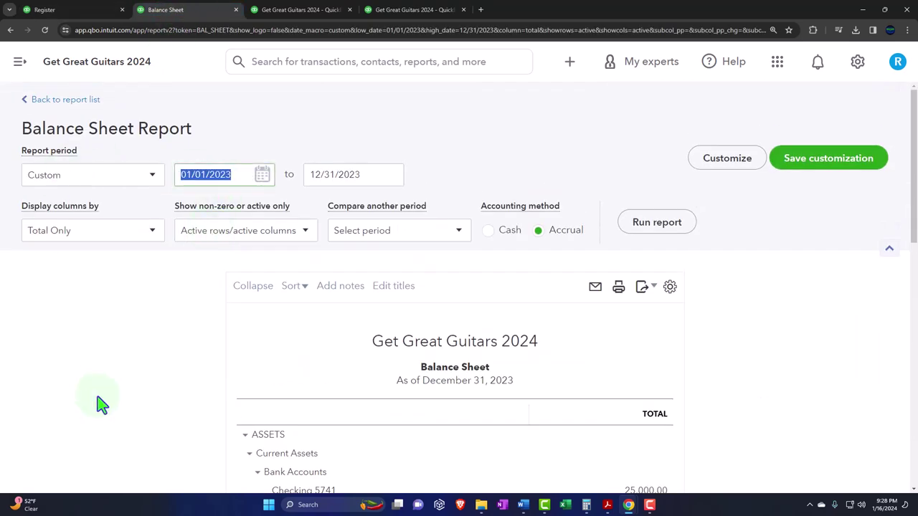
type("123123")
key("Tab")
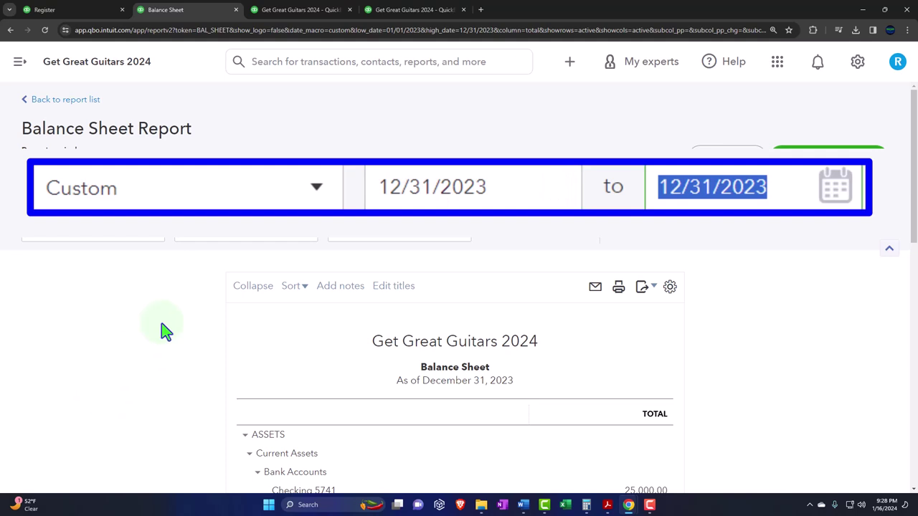
Step: Set the balance sheet's period to 01/01/2024 through 12/31/2024 and review the credit card under liabilities
left_click(508, 194)
type("010124")
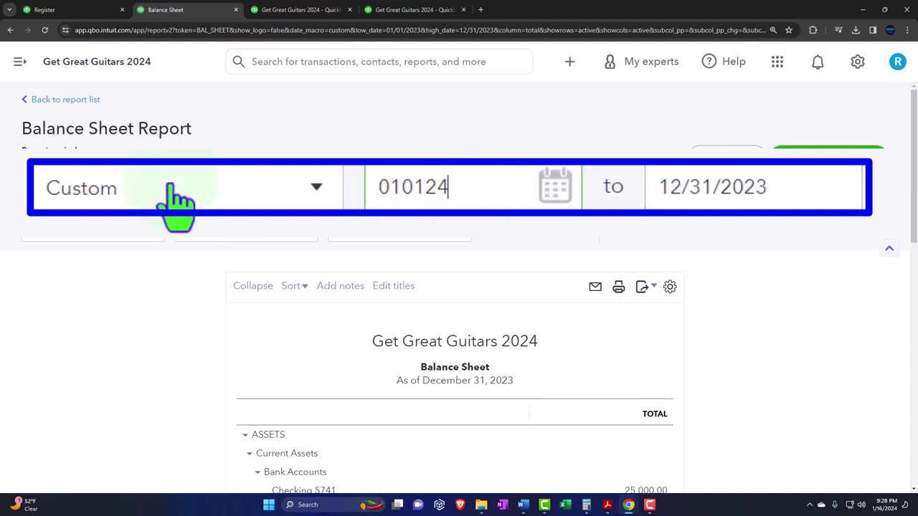
key("Tab")
type("12/31/2024")
key("Tab")
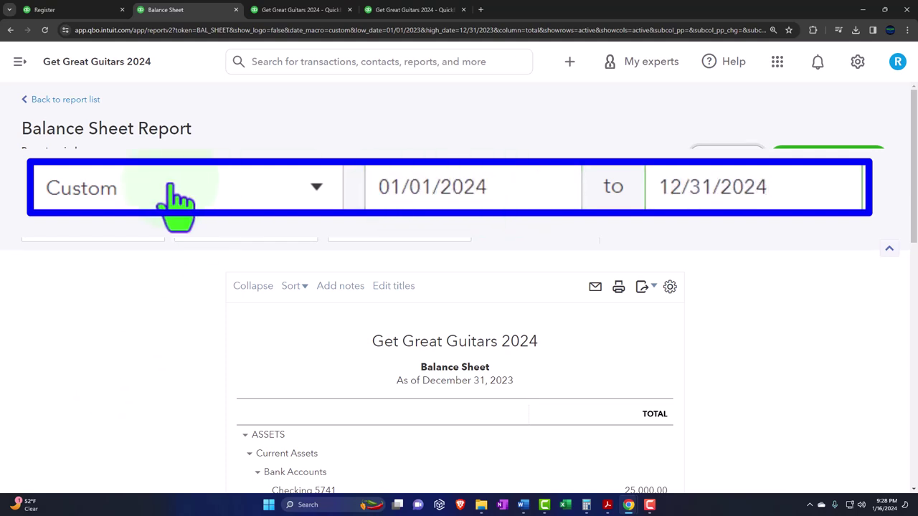
scroll(552, 298, "down", 7)
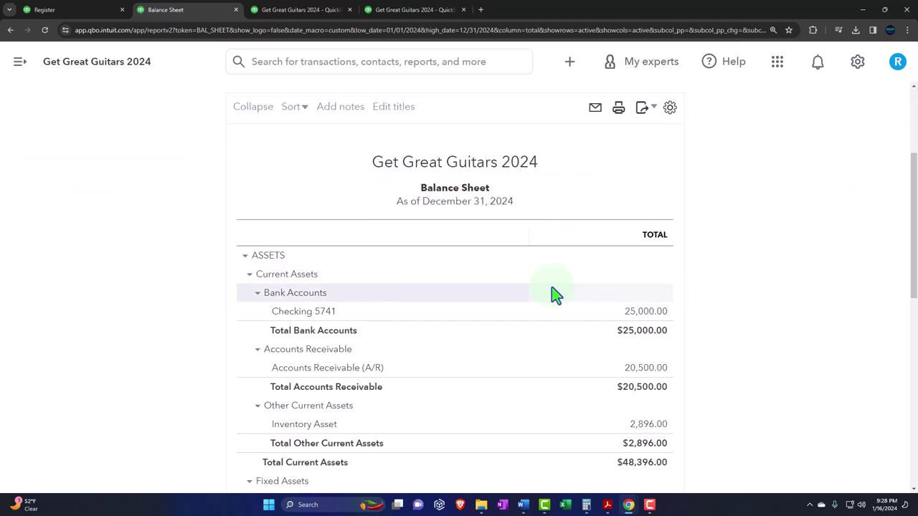
scroll(556, 300, "down", 1)
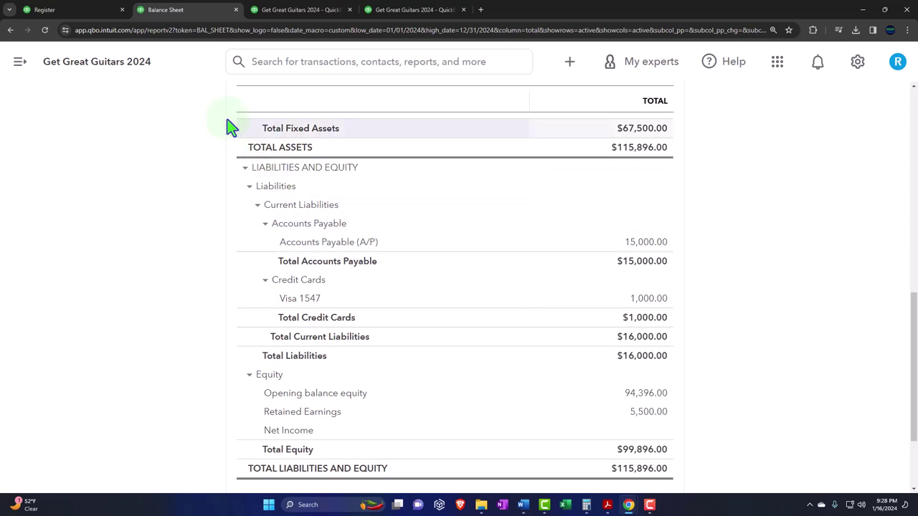
Step: Change the date of the Visa register's opening balance entry to 12/31/2023 and save the change to the reconciled transaction
left_click(87, 13)
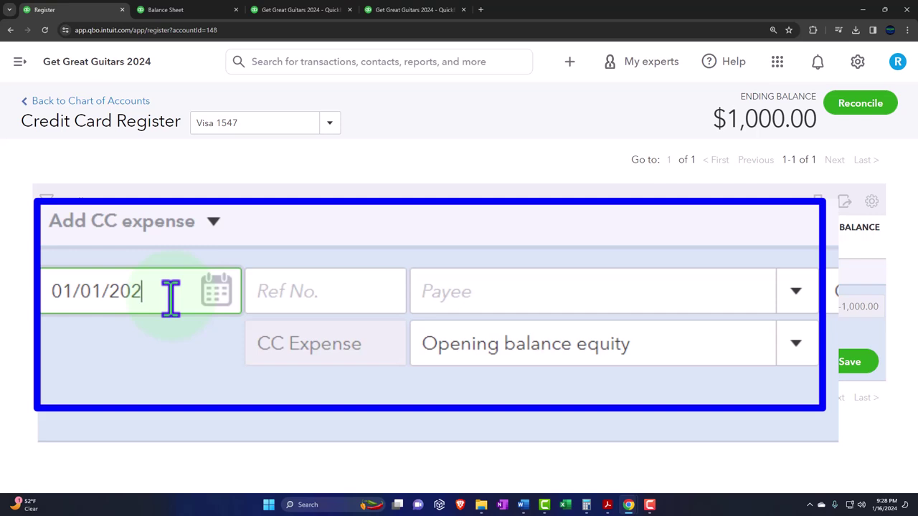
key("BackSpace")
key("BackSpace")
key("BackSpace")
key("BackSpace")
key("BackSpace")
key("BackSpace")
key("BackSpace")
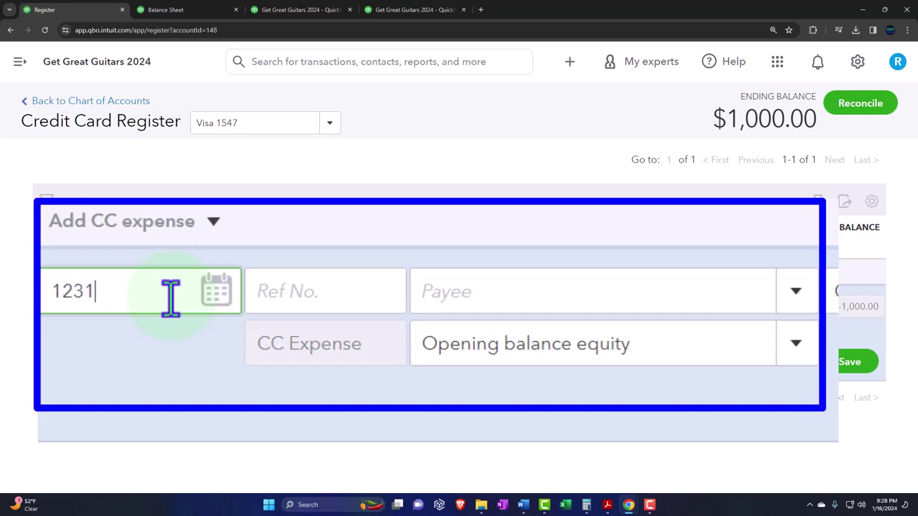
type("123123")
key("Tab")
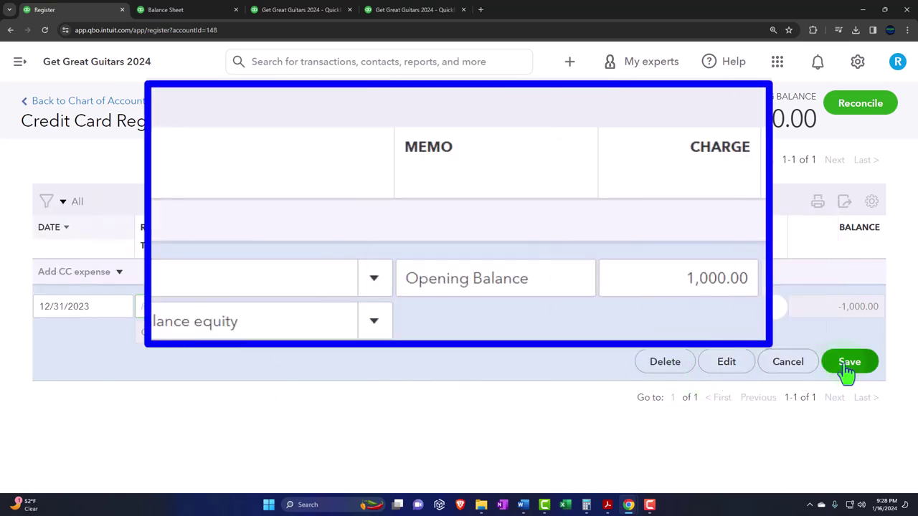
left_click(848, 367)
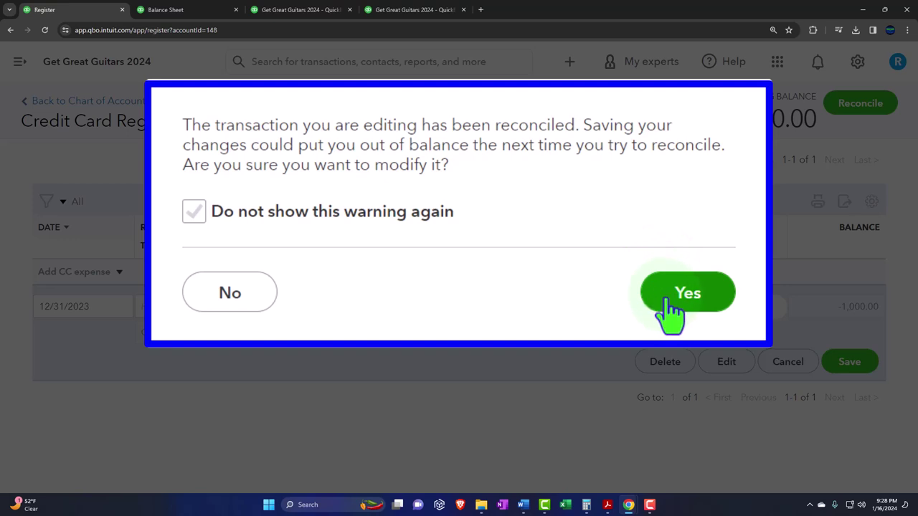
left_click(586, 324)
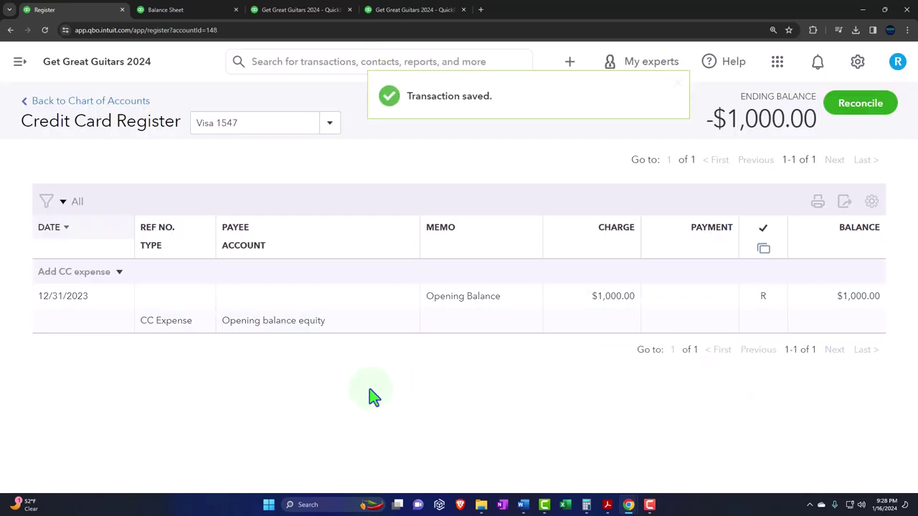
Step: Set the balance sheet's period to 01/01/2023 through 12/31/2023, rerun it and check the credit card under liabilities
left_click(179, 10)
scroll(153, 256, "up", 10)
left_click(215, 174)
type("010123")
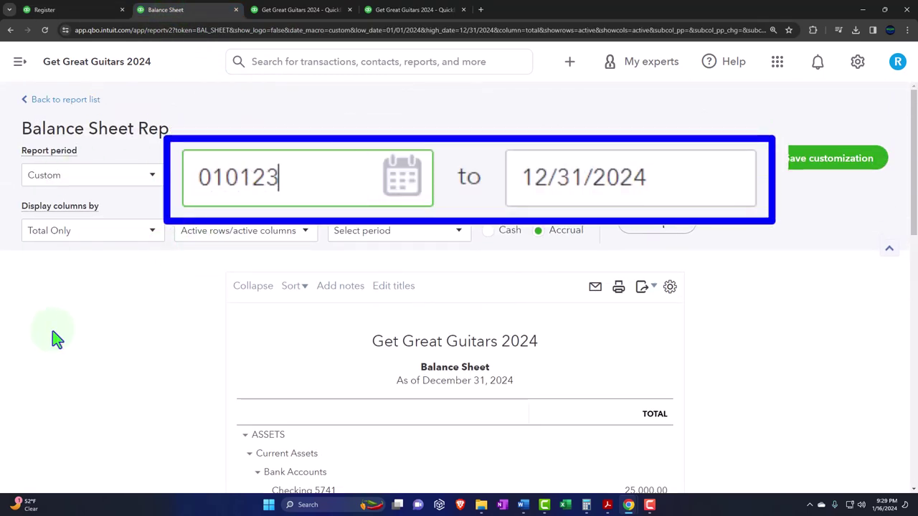
key("Tab")
type("12")
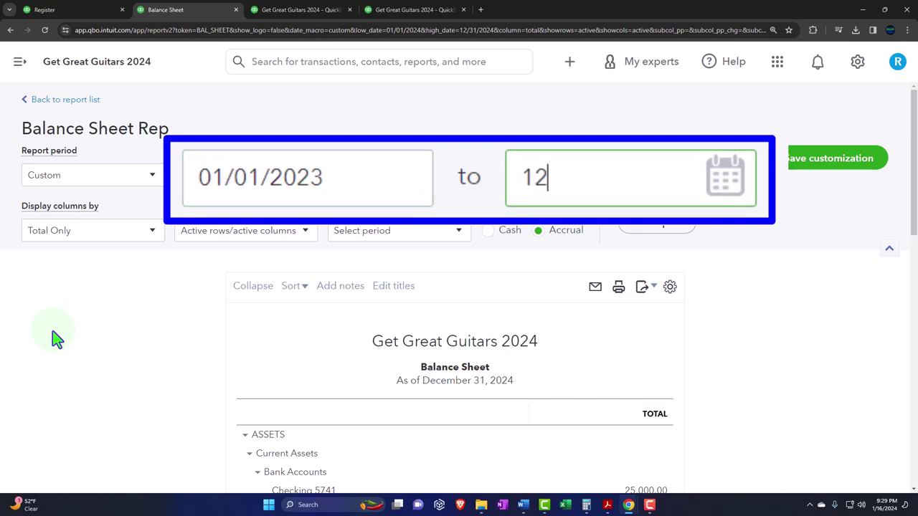
type("3123")
key("Tab")
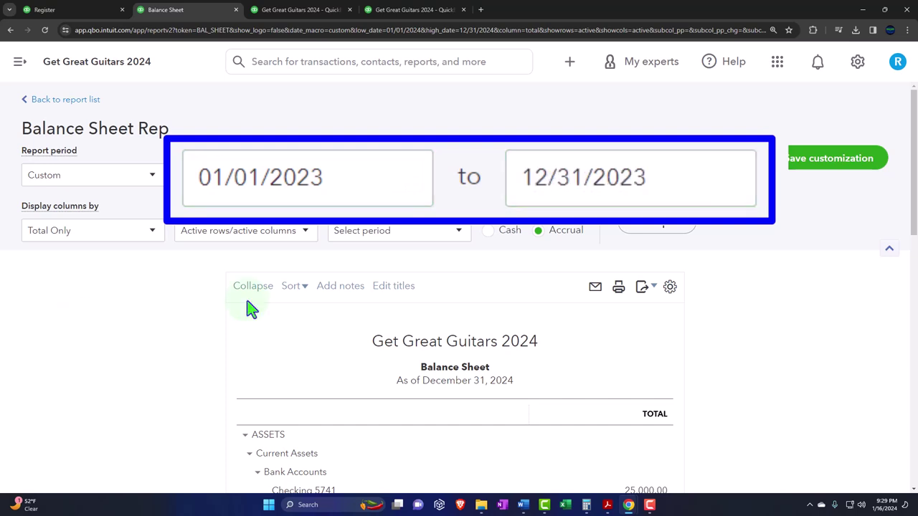
left_click(643, 237)
scroll(643, 237, "down", 5)
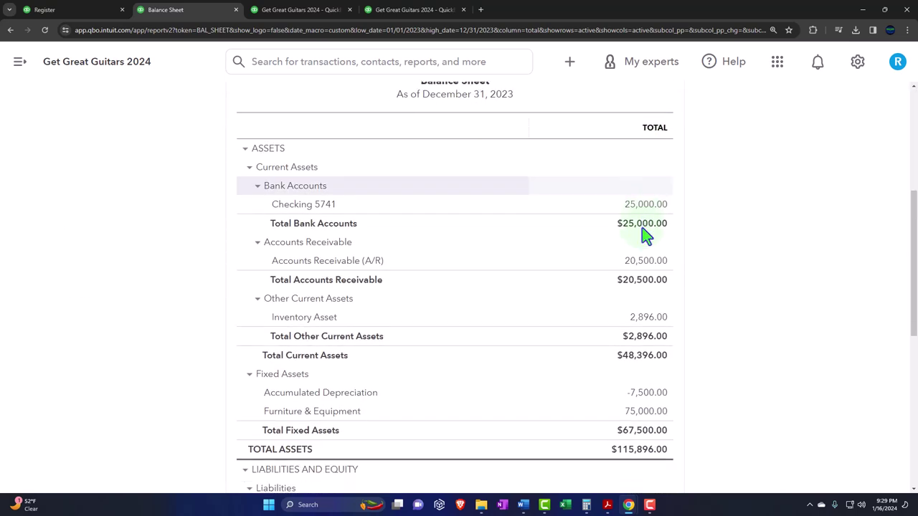
scroll(643, 236, "down", 2)
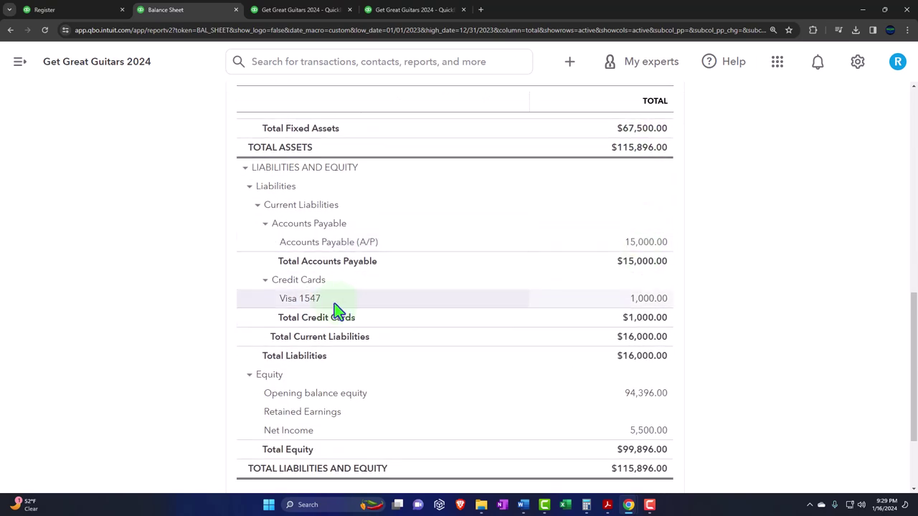
Step: Examine the transactions behind the balance sheet's Visa 1547 and opening balance equity amounts, including the Visa opening entry itself
left_click(642, 305)
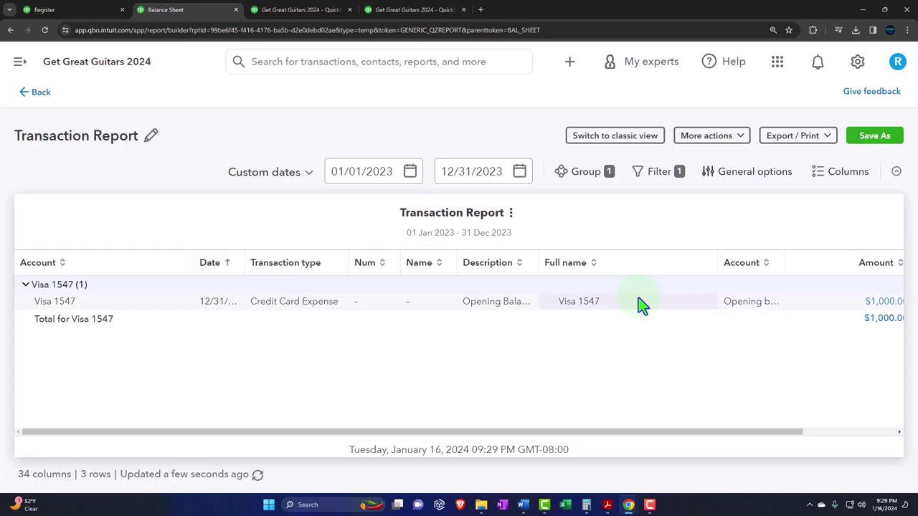
key("ctrl+minus")
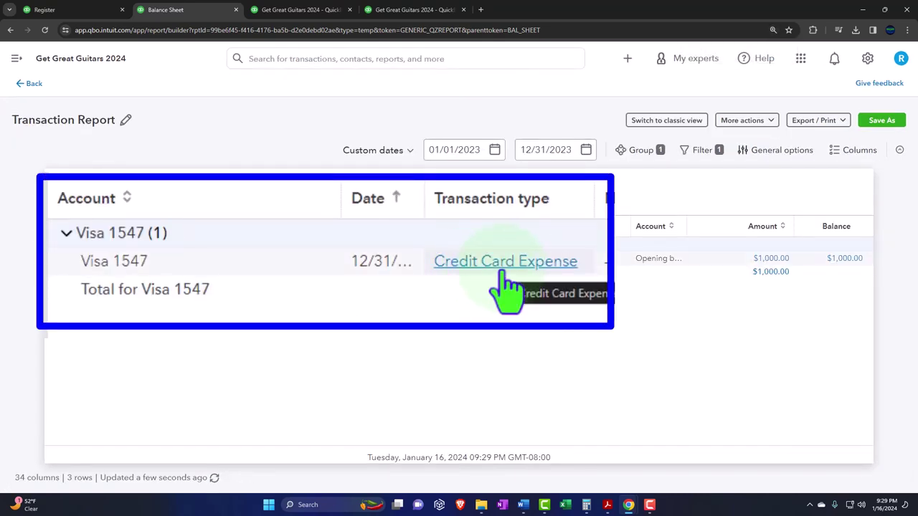
left_click(771, 259)
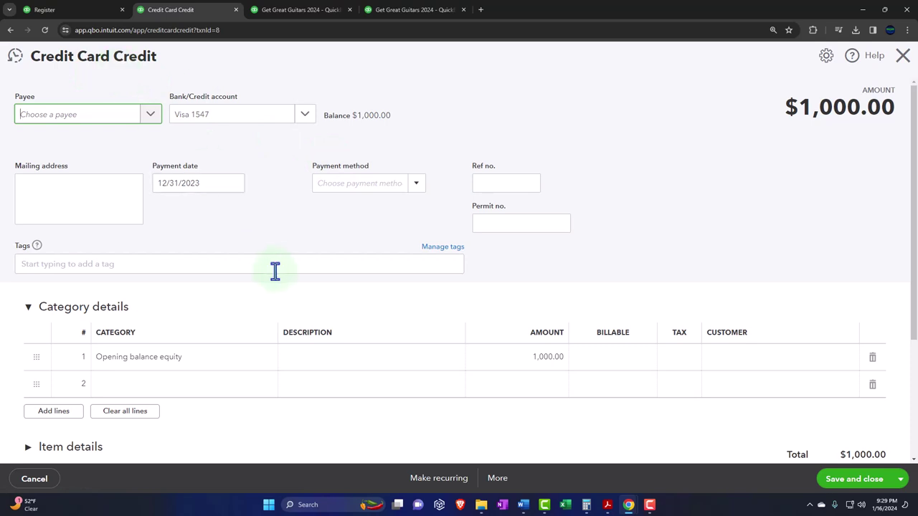
scroll(275, 270, "down", 2)
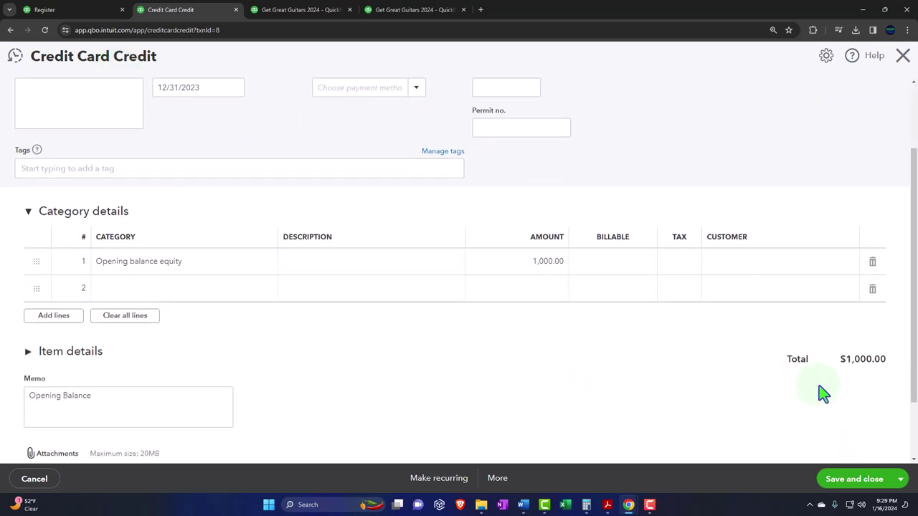
left_click(902, 56)
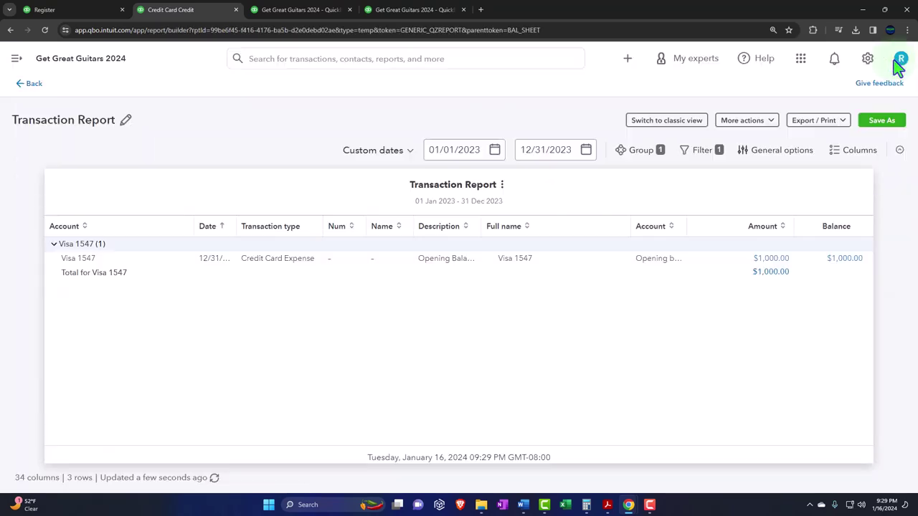
left_click(32, 85)
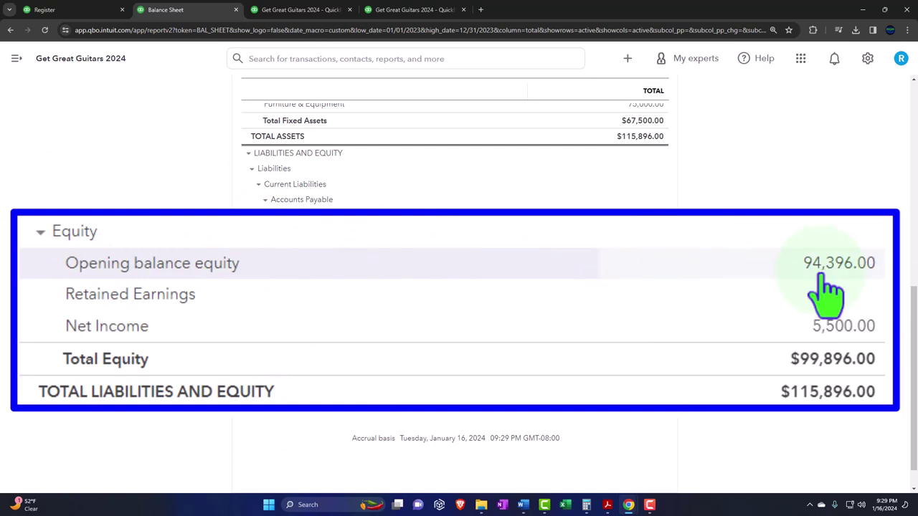
left_click(860, 271)
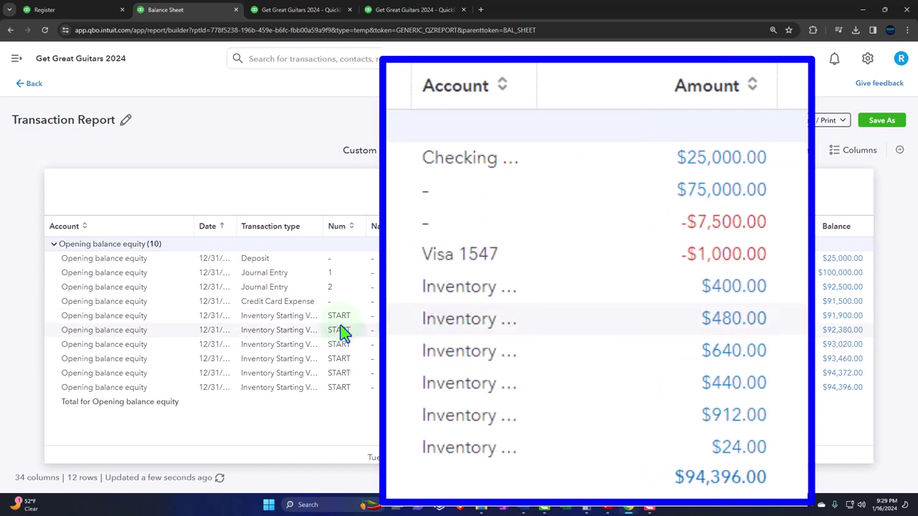
left_click(36, 85)
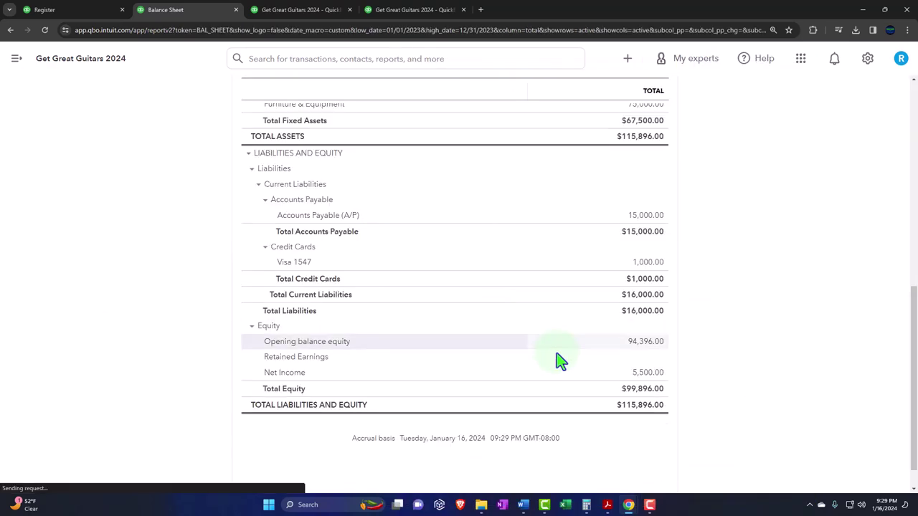
Step: Switch to the Beginning Balances TB PDF in Acrobat and look up the loan payable balance
mouse_move(607, 502)
left_click(572, 470)
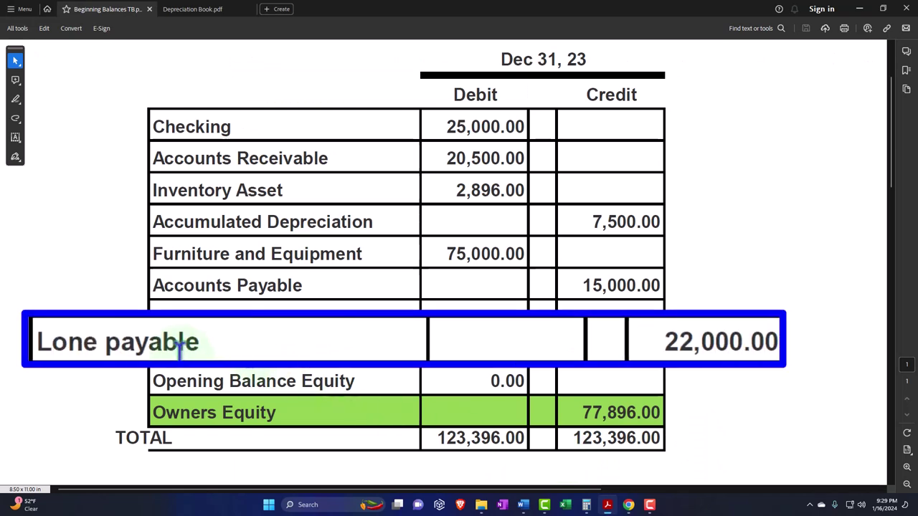
left_click(859, 10)
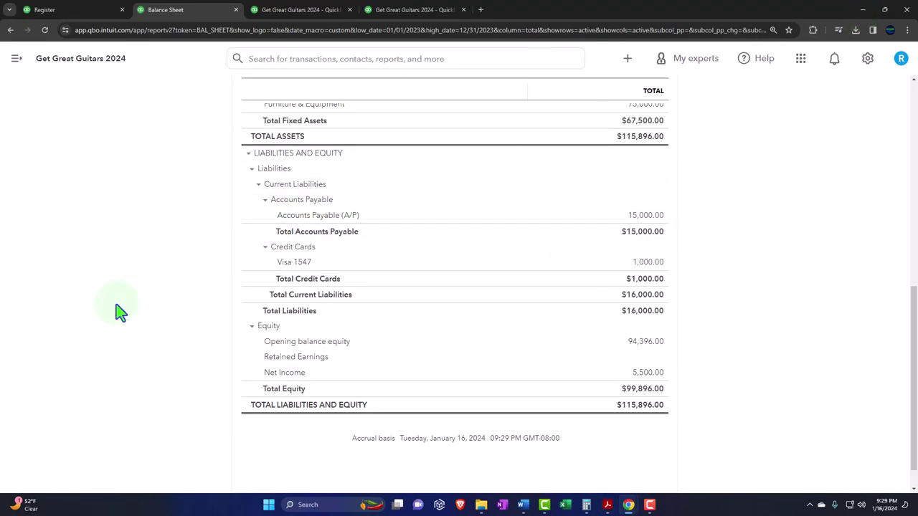
Step: Look through the chart of accounts for existing loan accounts and review how the balance sheet groups its liabilities
left_click(76, 10)
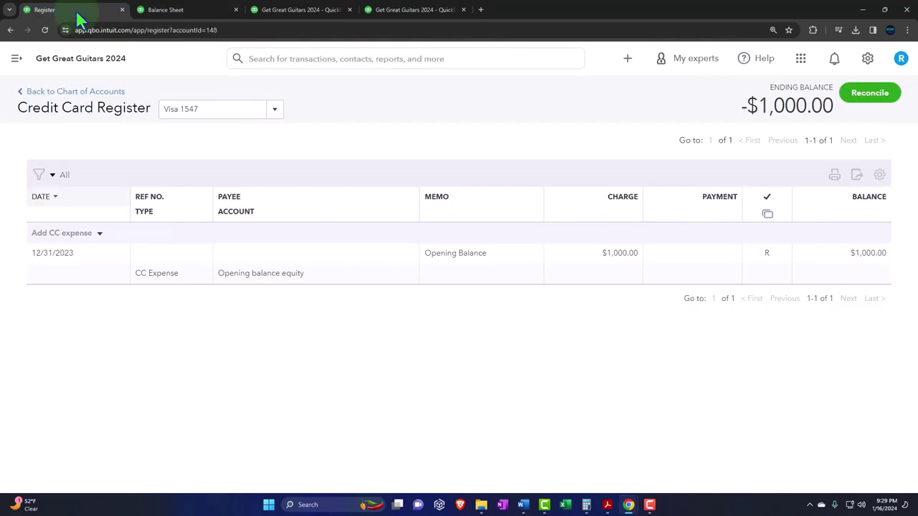
left_click(62, 103)
scroll(150, 364, "down", 1)
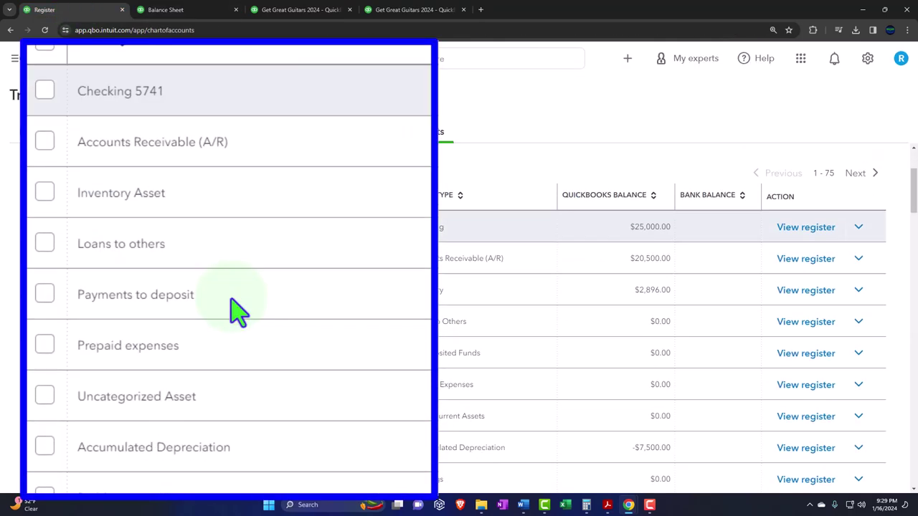
scroll(238, 312, "down", 6)
scroll(239, 312, "down", 1)
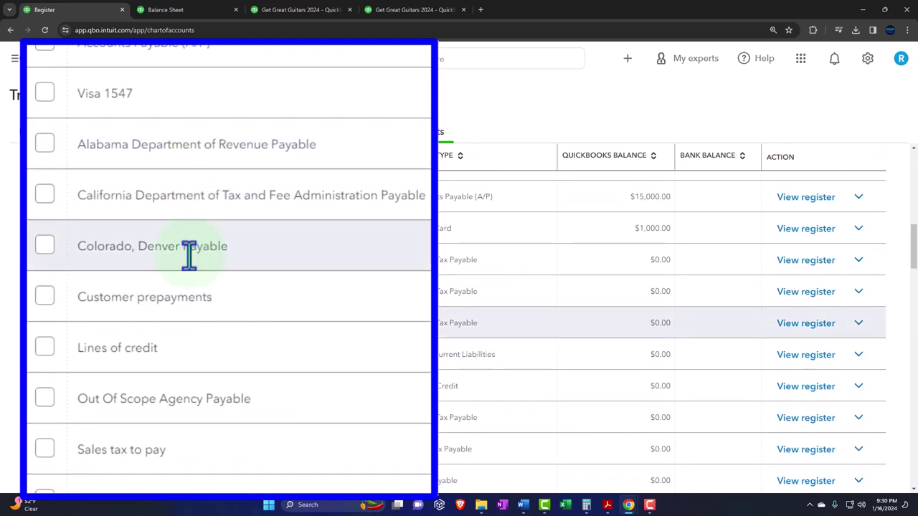
scroll(174, 303, "down", 3)
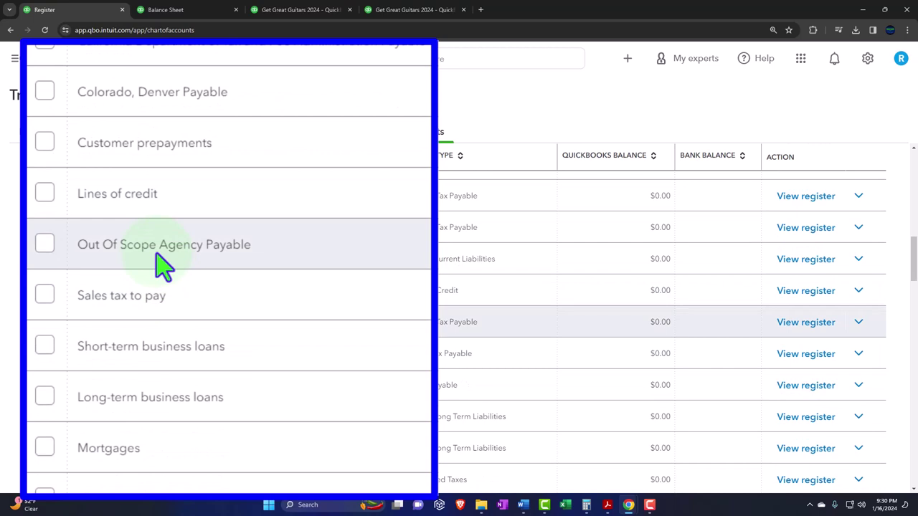
scroll(153, 297, "down", 1)
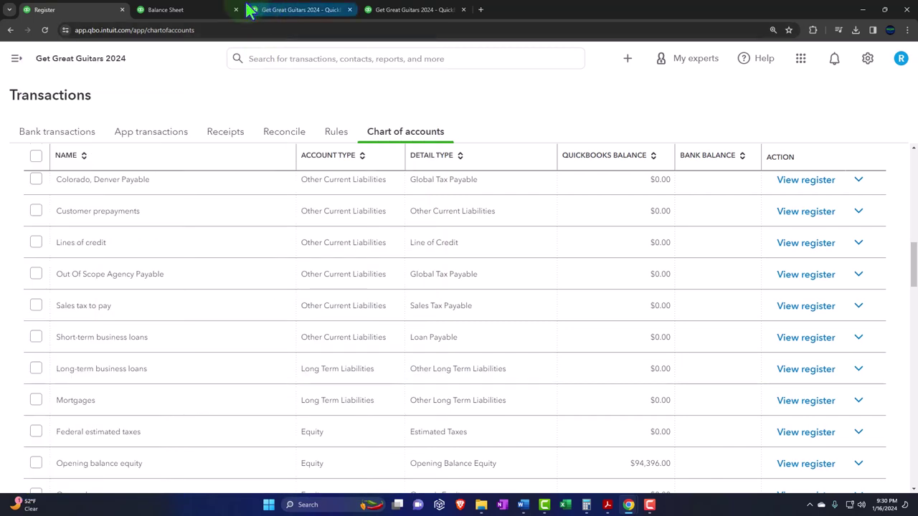
left_click(184, 10)
scroll(260, 294, "up", 1)
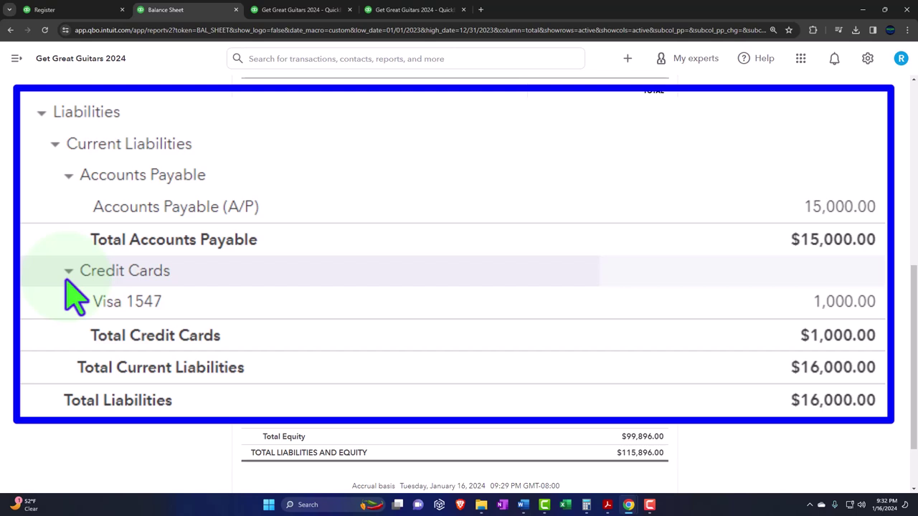
Step: Return to the start of the chart of accounts and review the balances from checking to loan payable in the Beginning Balances TB PDF
left_click(80, 13)
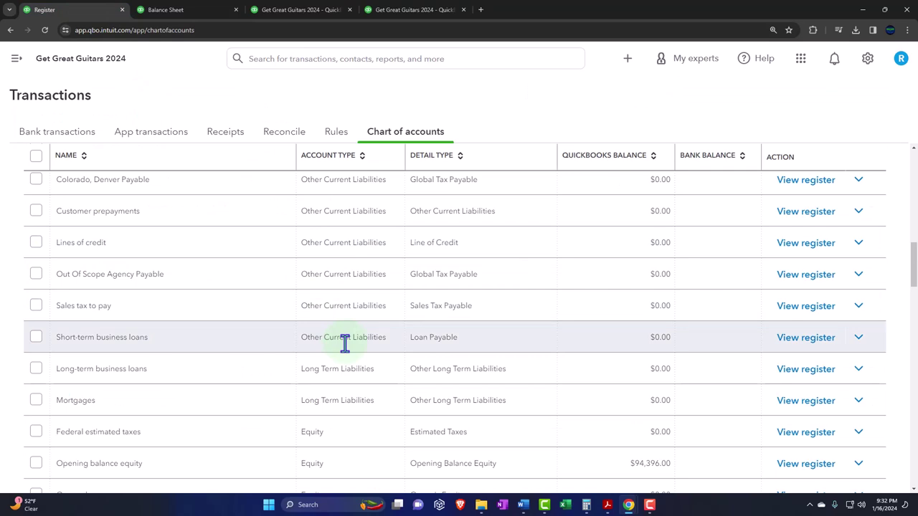
scroll(345, 345, "up", 12)
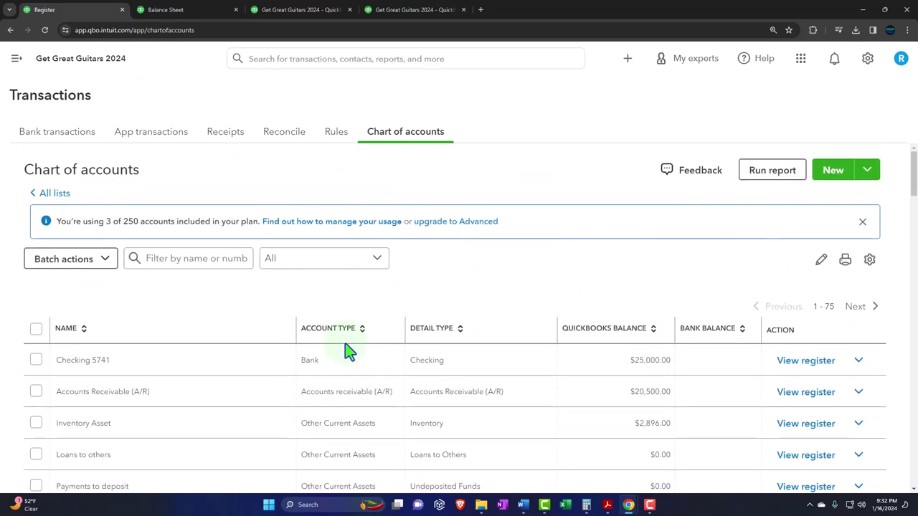
left_click(869, 172)
left_click(843, 175)
left_click(608, 507)
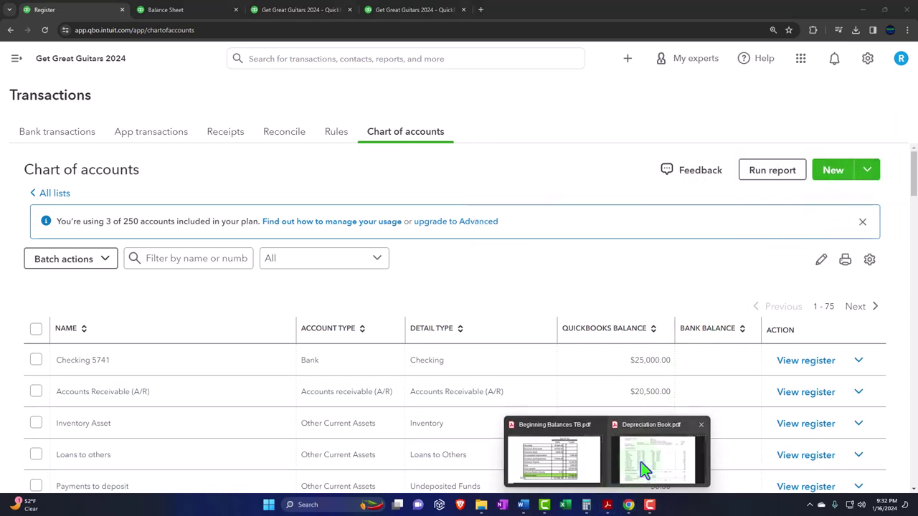
left_click(641, 467)
left_click(95, 12)
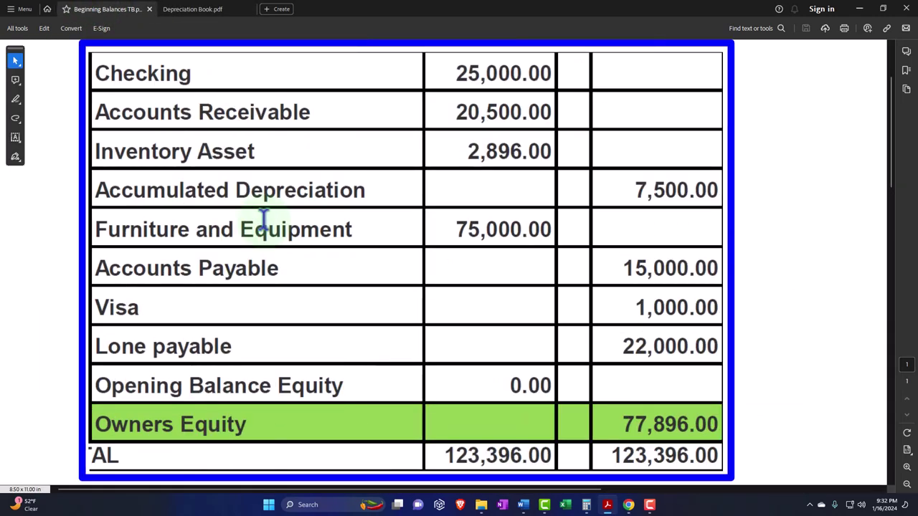
left_click_drag(474, 113, 639, 369)
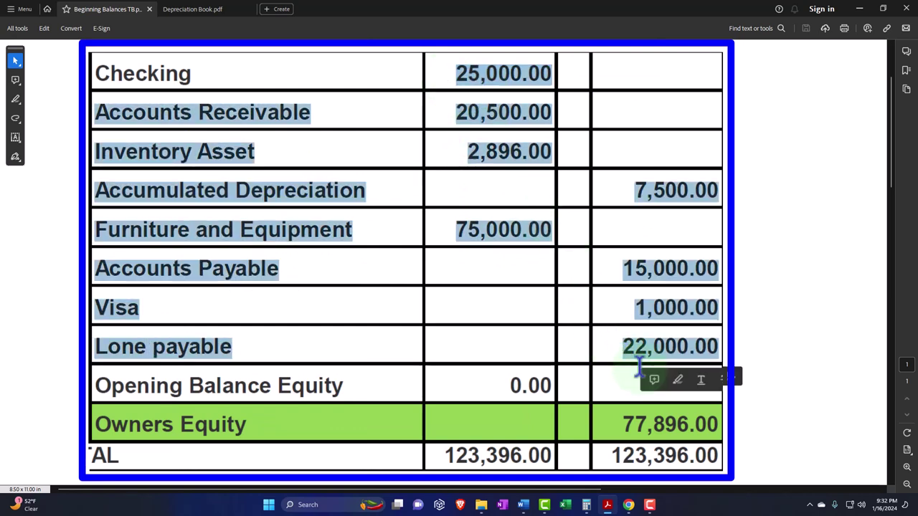
left_click(760, 236)
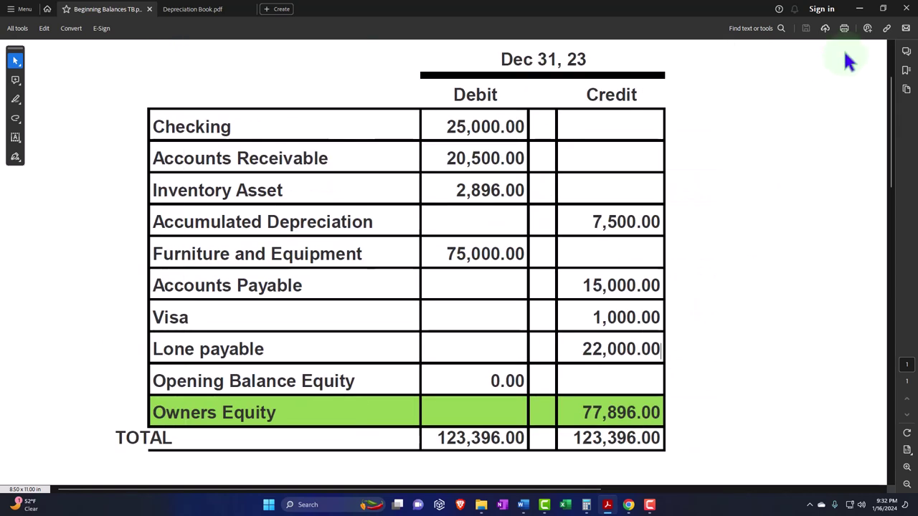
left_click(858, 10)
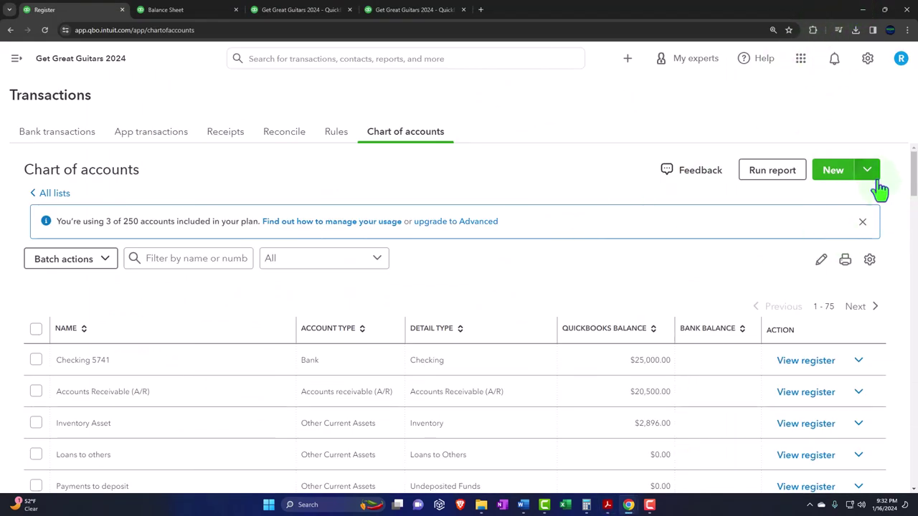
Step: Start a new liability account saved under Other Current Liabilities with Loan Payable as its tax form section
left_click(830, 177)
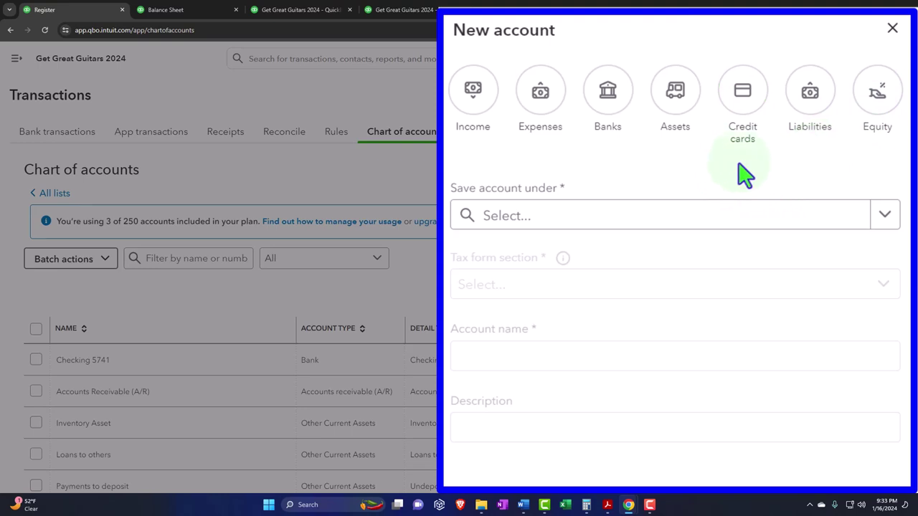
left_click(810, 97)
left_click(875, 215)
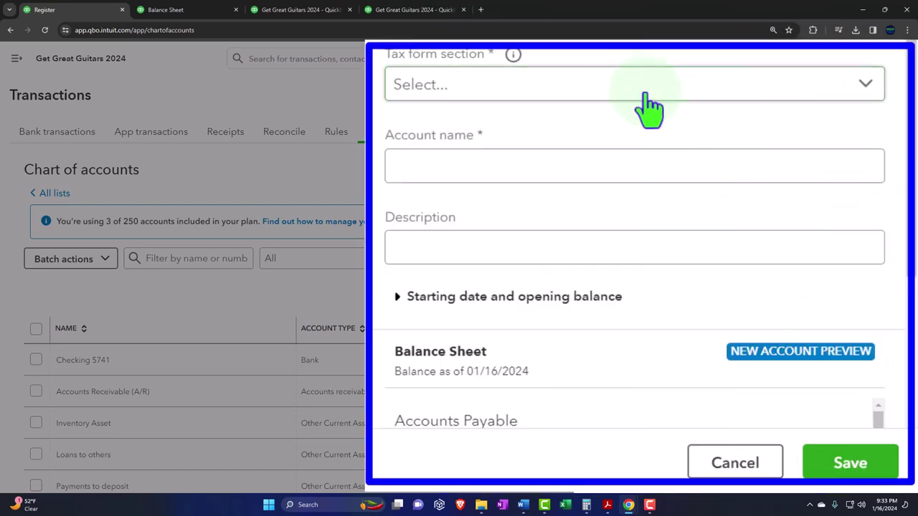
left_click(638, 86)
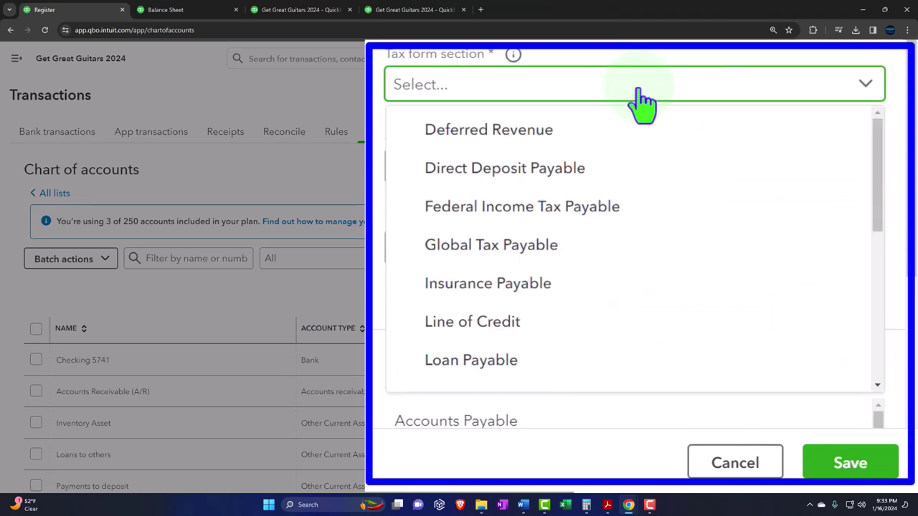
scroll(609, 208, "down", 1)
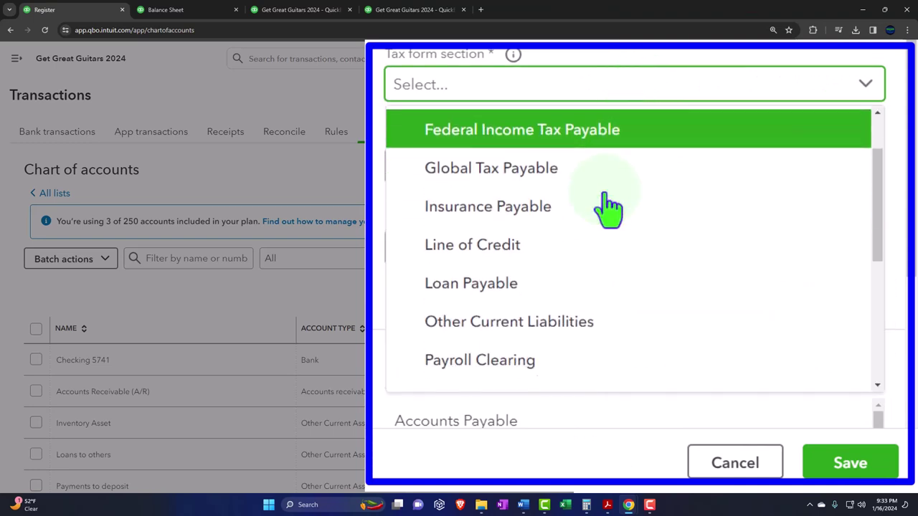
left_click(552, 285)
Step: Name the new account Loan Payable Current Portion and select the whole name
left_click(479, 170)
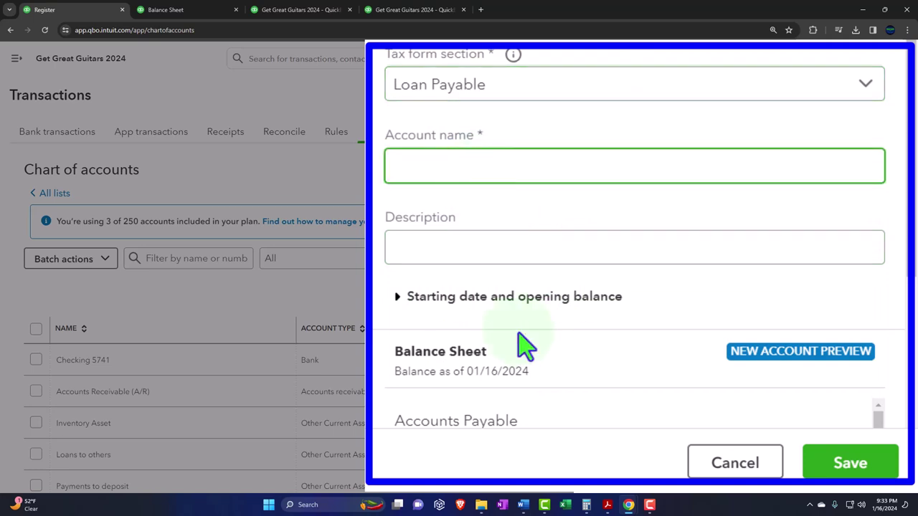
type("Loan")
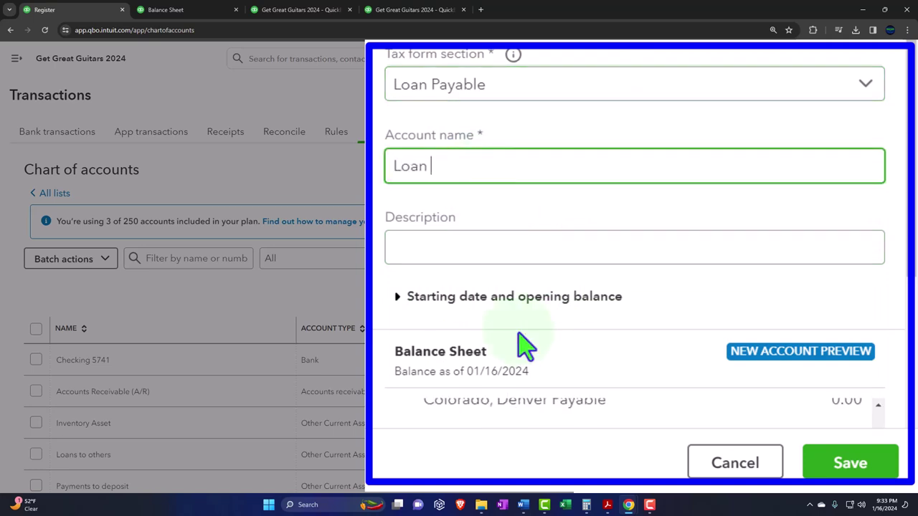
type(" Payalb e")
key("BackSpace")
key("BackSpace")
key("BackSpace")
key("BackSpace")
type("ble Current Portion")
key("ctrl+shift+Left")
key("ctrl+shift+Left")
key("ctrl+shift+Left")
key("ctrl+shift+Left")
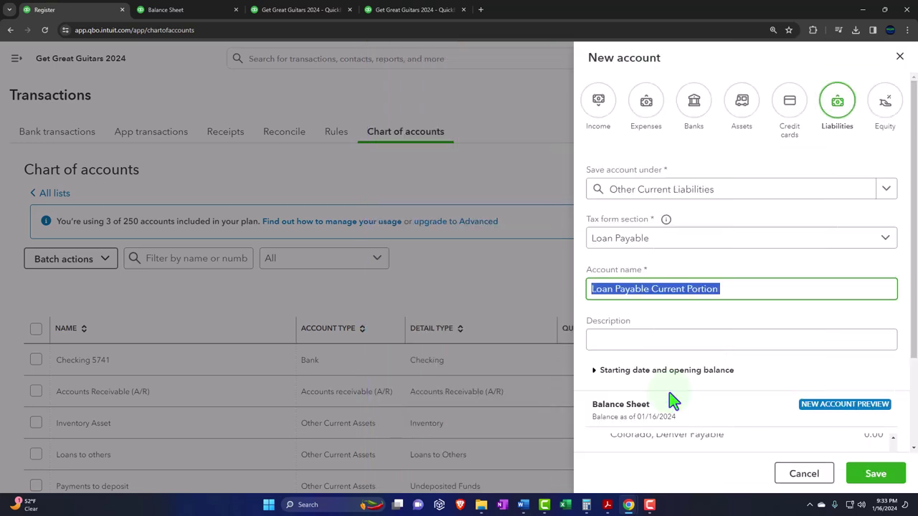
Step: Set the new account's starting date to another date, 12/31/2023
scroll(702, 395, "down", 2)
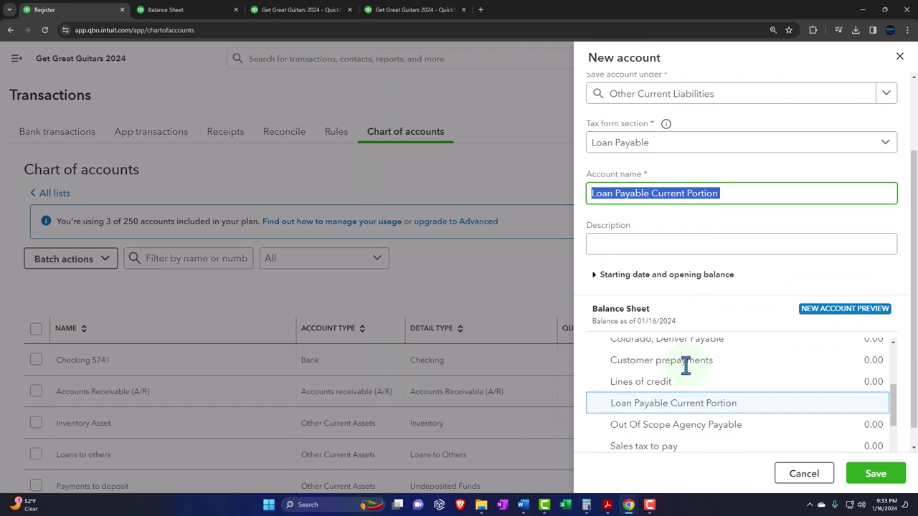
left_click(595, 281)
scroll(594, 281, "down", 2)
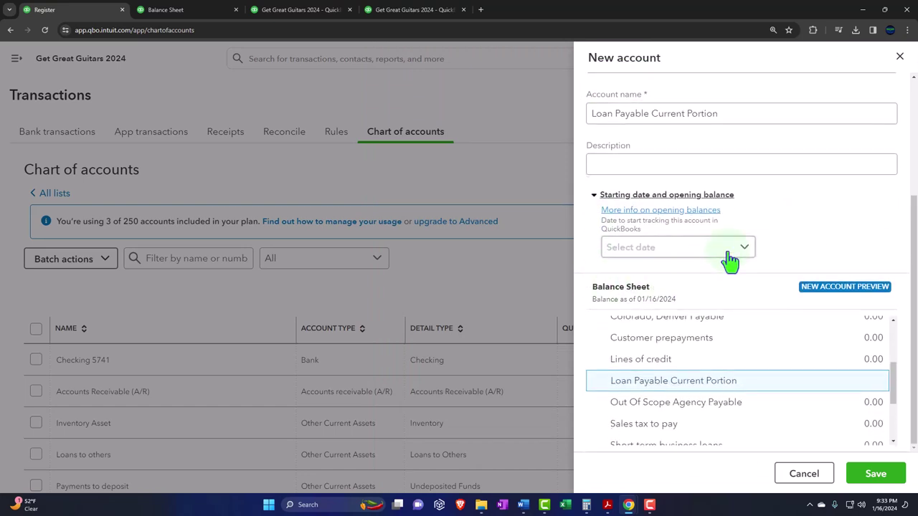
left_click(654, 129)
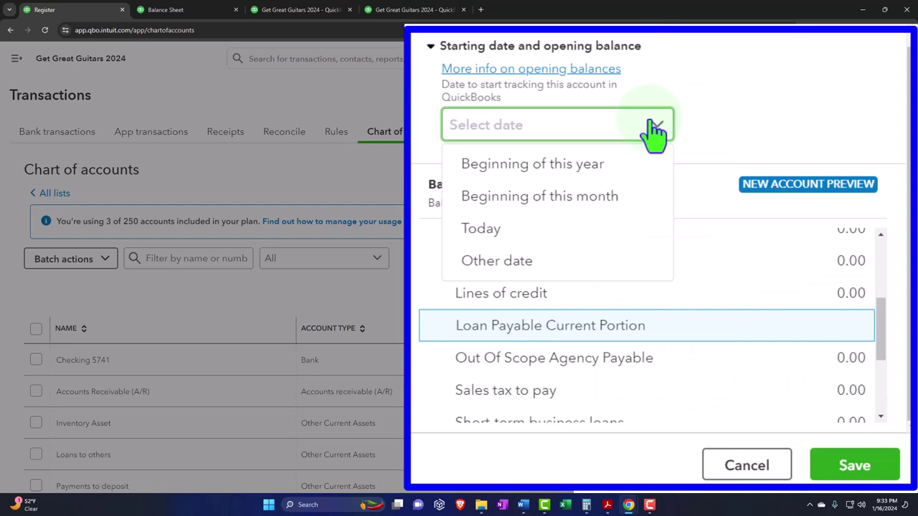
left_click(549, 265)
left_click(677, 181)
left_click(466, 223)
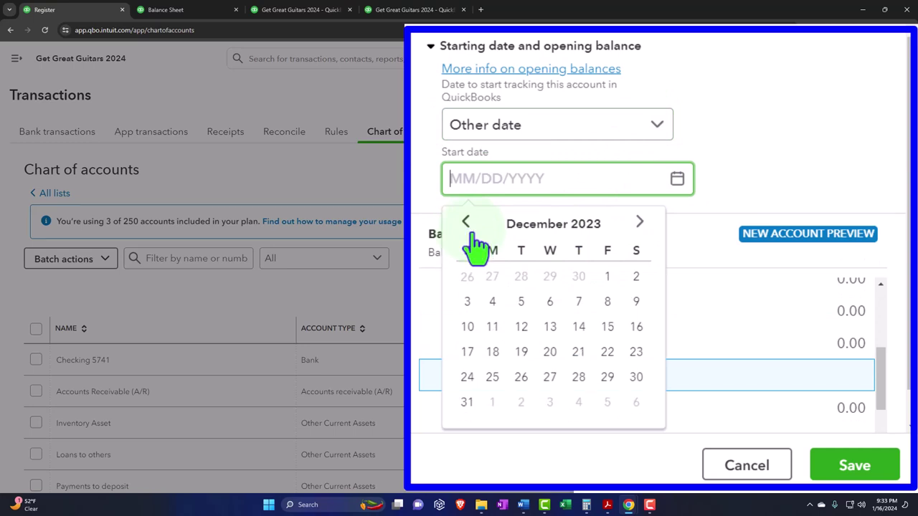
left_click(466, 401)
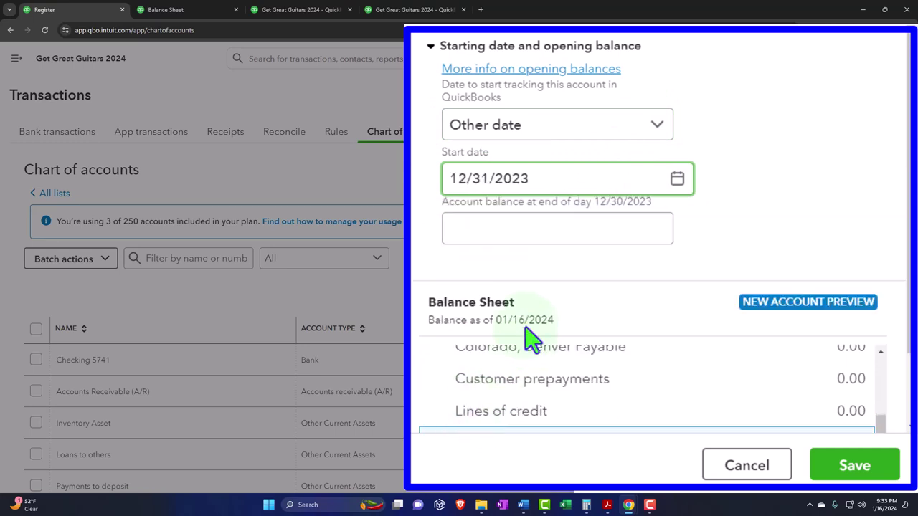
Step: Enter 22000 as the account's opening balance, check the balance sheet preview and save the account
left_click(501, 231)
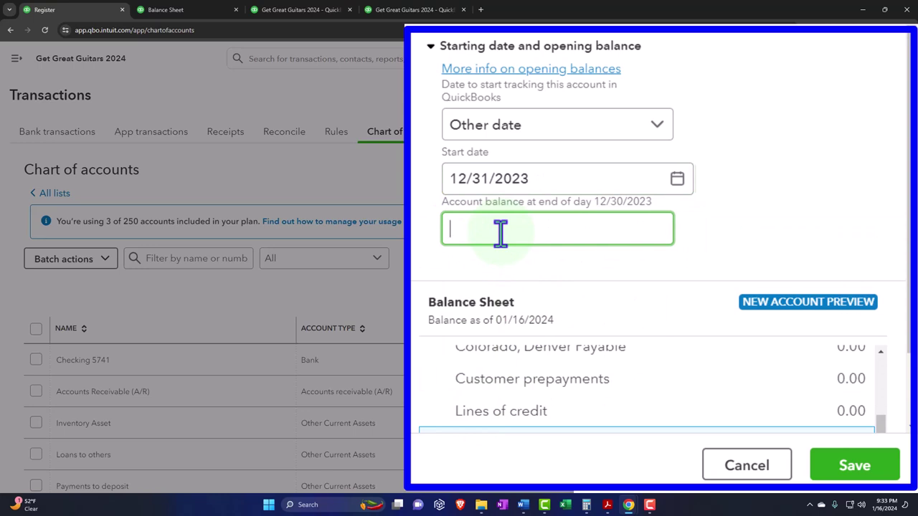
type("22000")
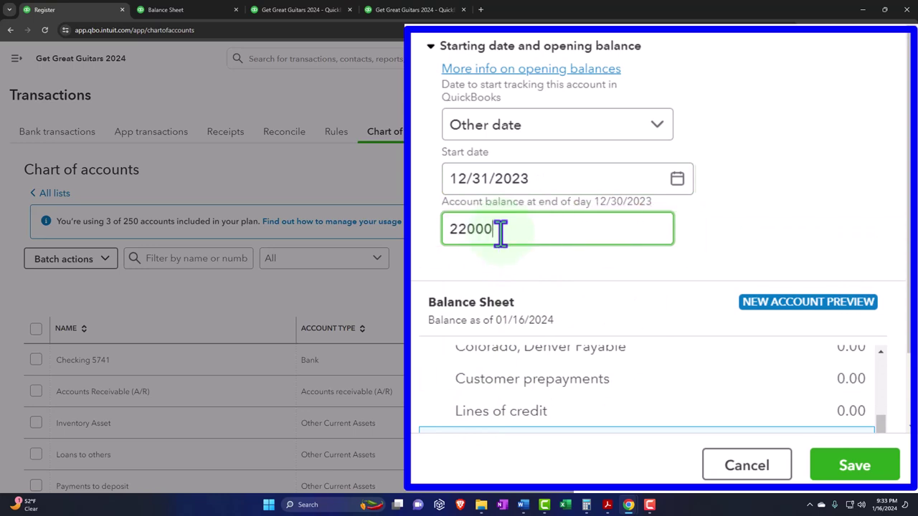
key("Tab")
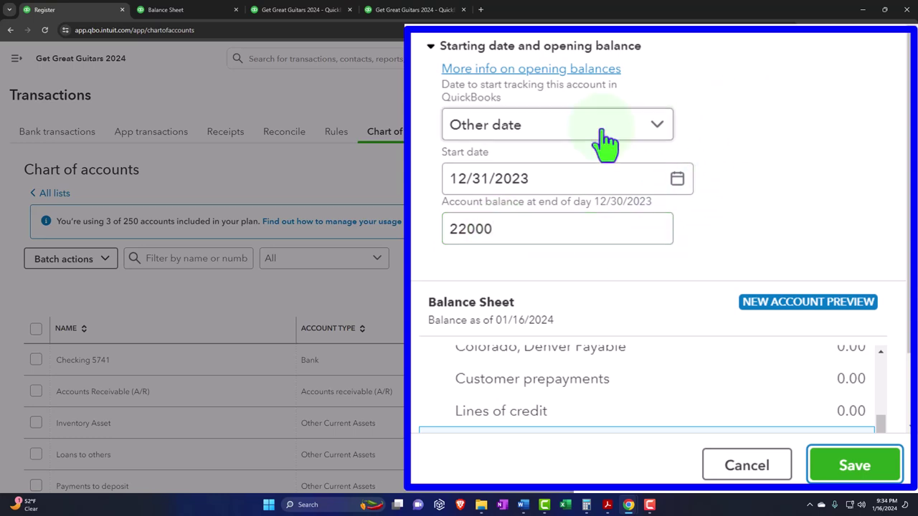
scroll(416, 180, "down", 2)
scroll(557, 359, "down", 3)
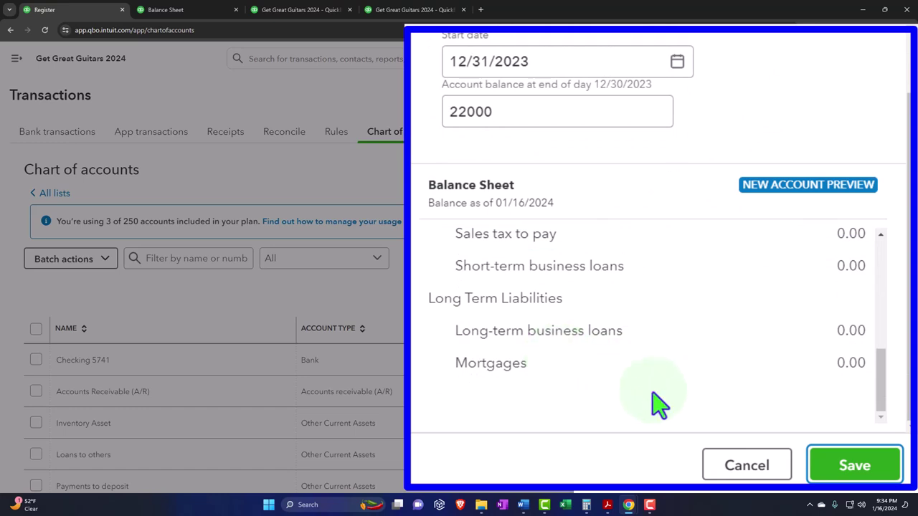
left_click(850, 473)
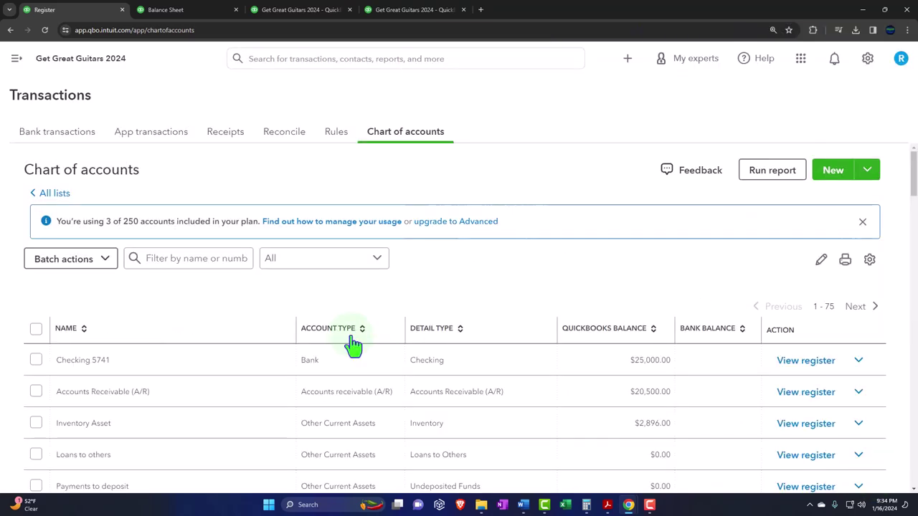
Step: Find Loan Payable Current Portion in the chart of accounts and open its register
scroll(348, 346, "down", 1)
scroll(347, 350, "down", 2)
scroll(130, 381, "down", 5)
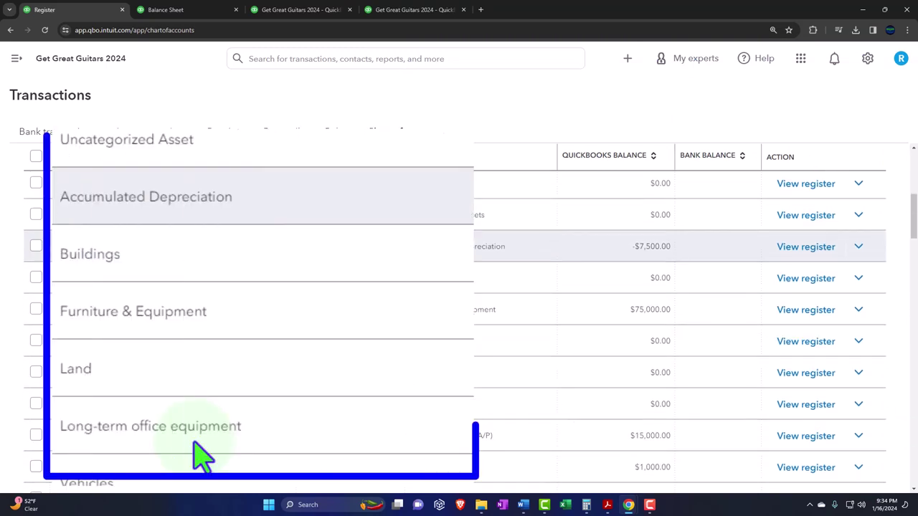
scroll(397, 434, "down", 1)
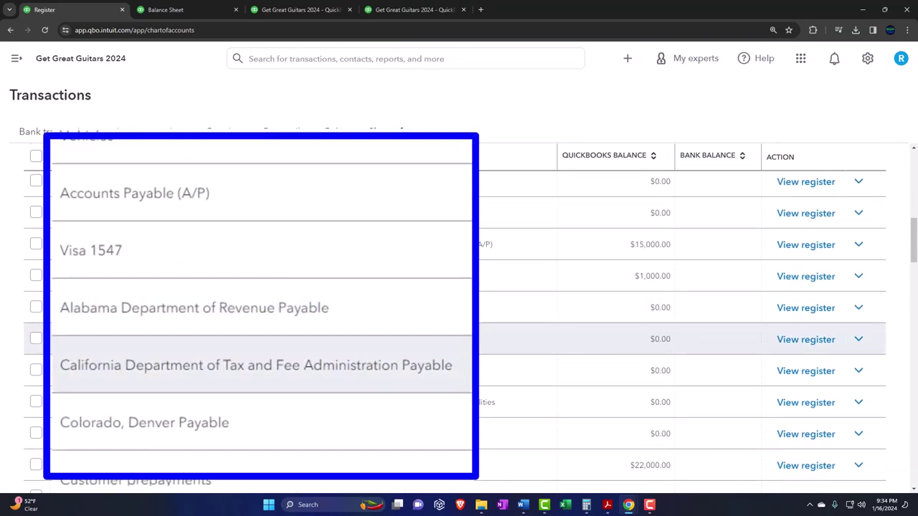
scroll(287, 340, "down", 1)
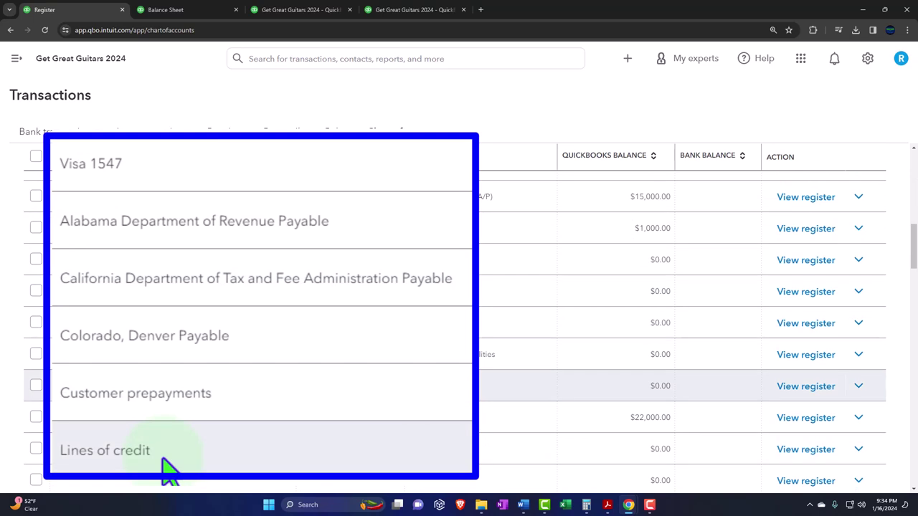
scroll(165, 466, "down", 1)
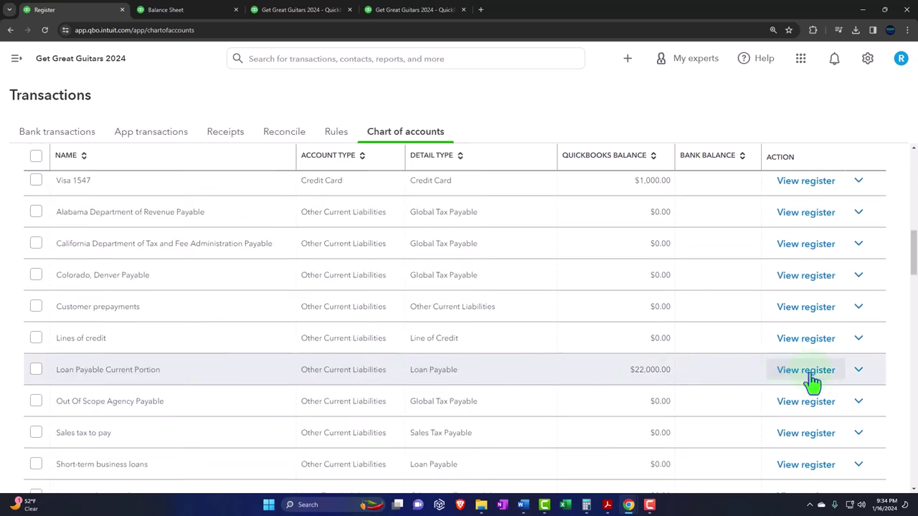
left_click(806, 370)
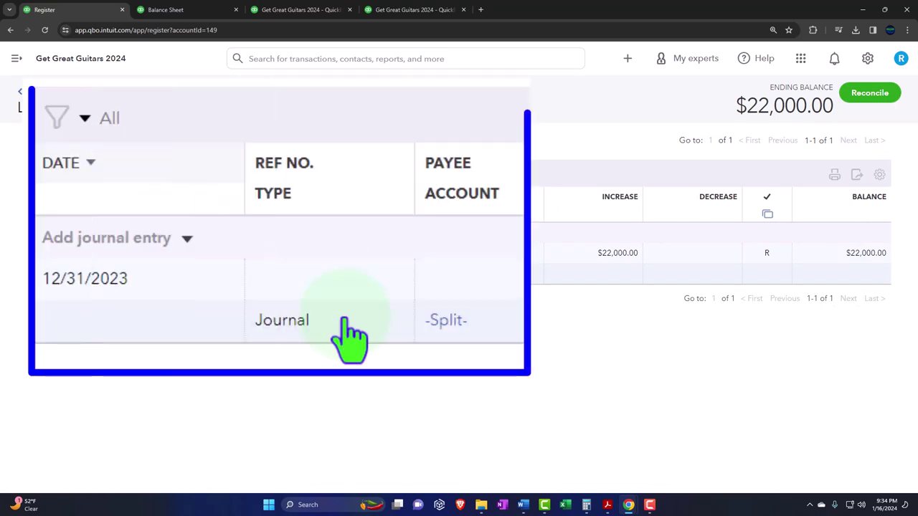
Step: Open the register's opening balance journal entry, examine its debit and credit lines, and close it without changes
left_click(182, 281)
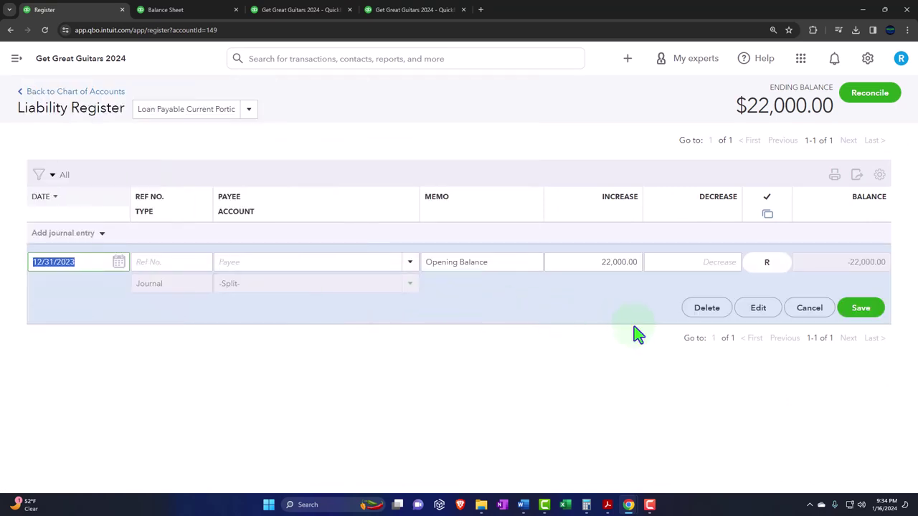
left_click(627, 60)
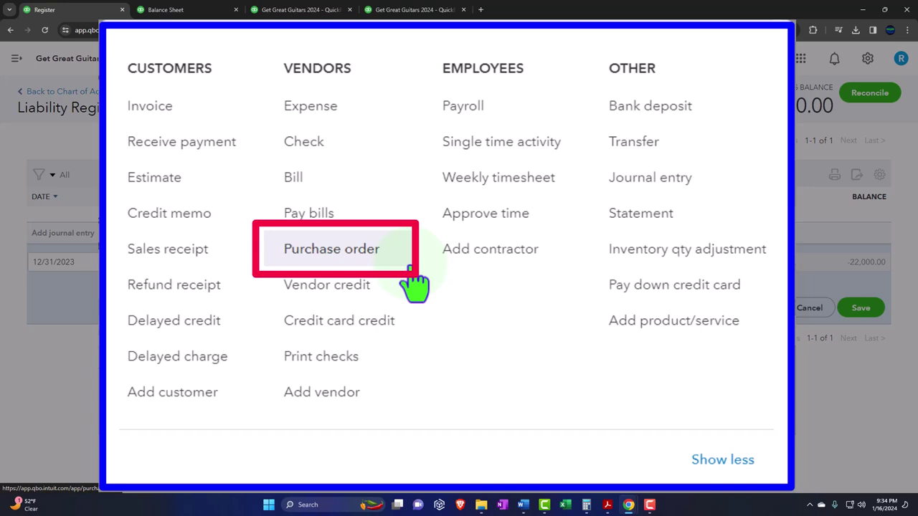
key("Escape")
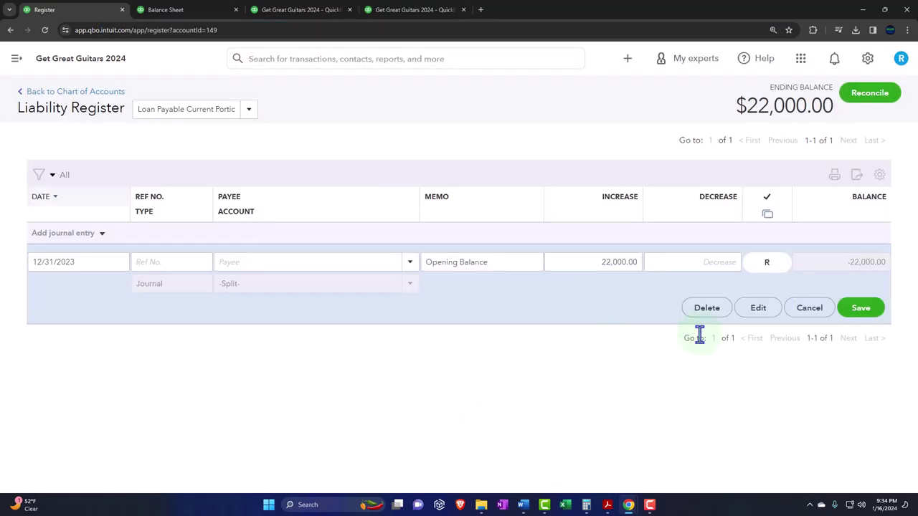
left_click(754, 314)
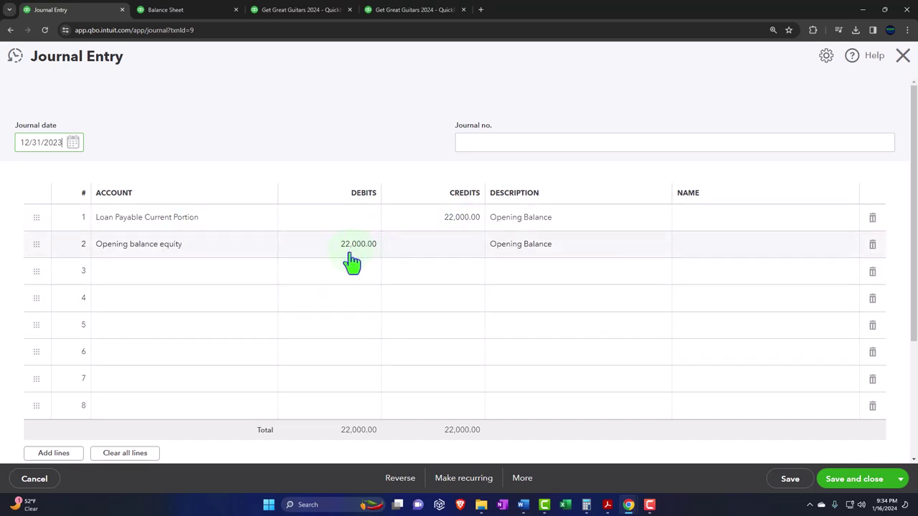
left_click(903, 57)
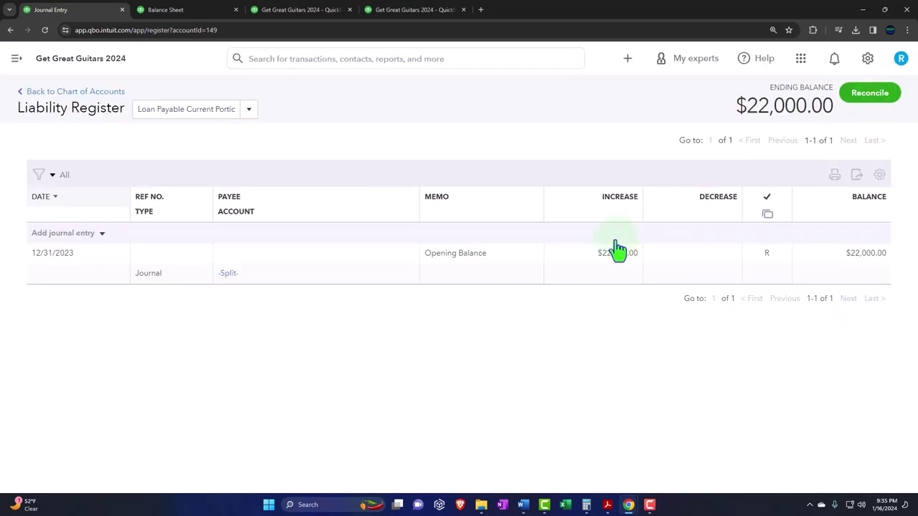
Step: Rerun the Balance Sheet report in its own browser tab, enlarge the page and review the liabilities and equity
left_click(191, 12)
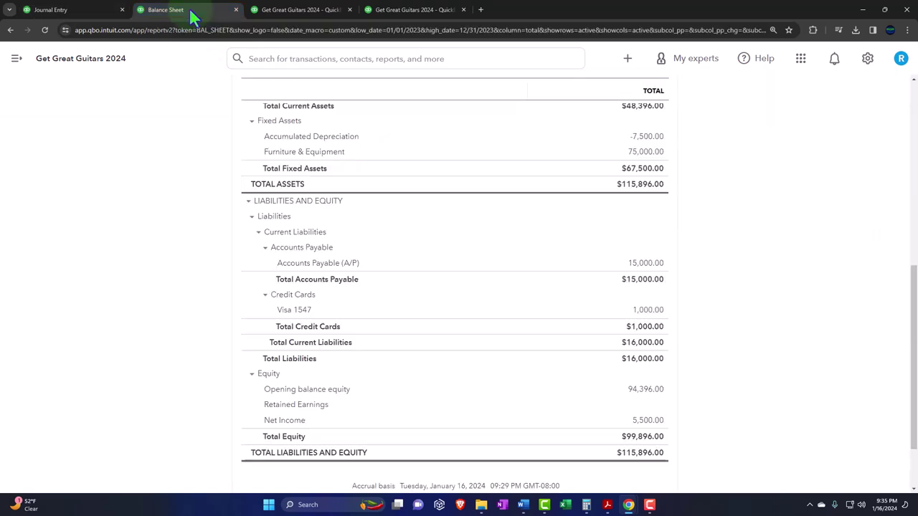
scroll(369, 313, "up", 6)
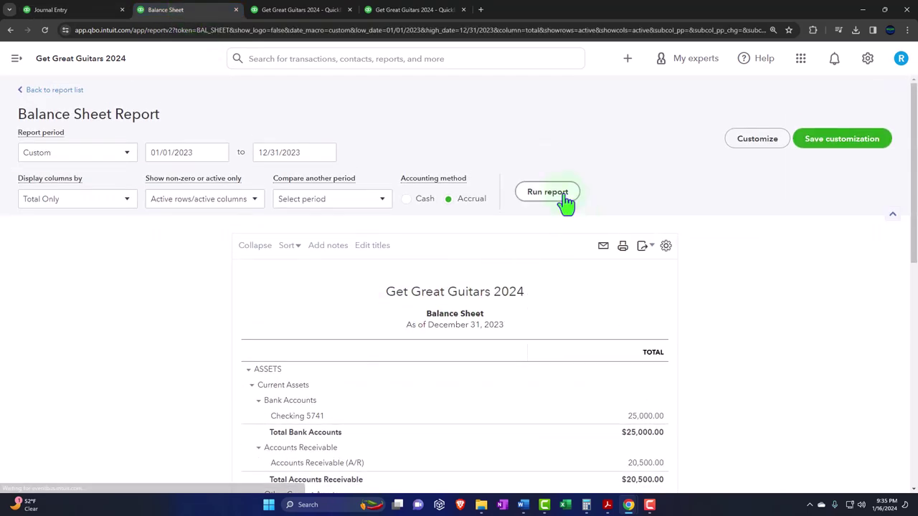
scroll(566, 203, "down", 2)
key("ctrl+plus")
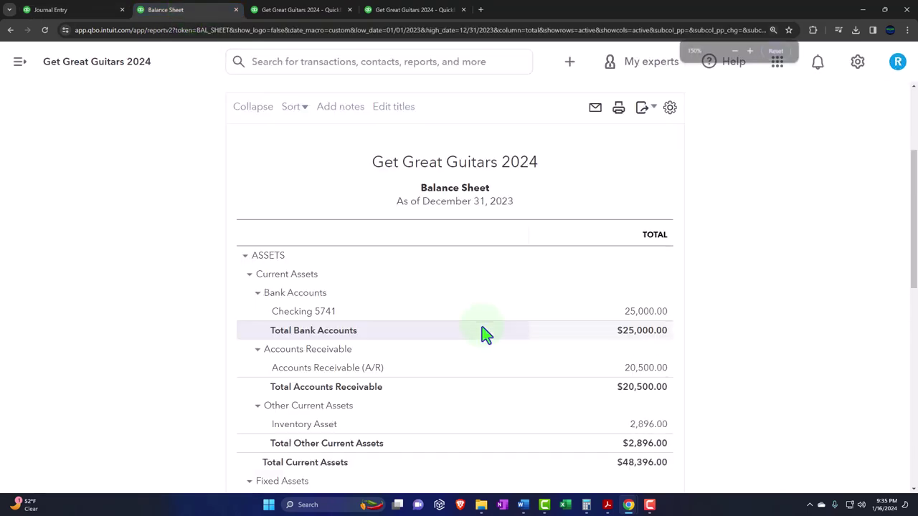
scroll(486, 334, "down", 5)
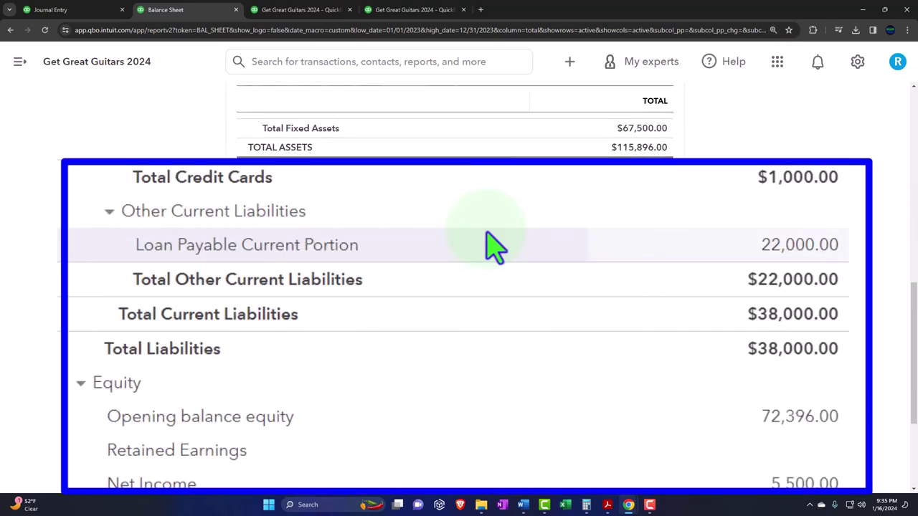
Step: Drill down from the balance sheet's Loan Payable Current Portion amount to its journal entry, examine it and return to the report
left_click(793, 253)
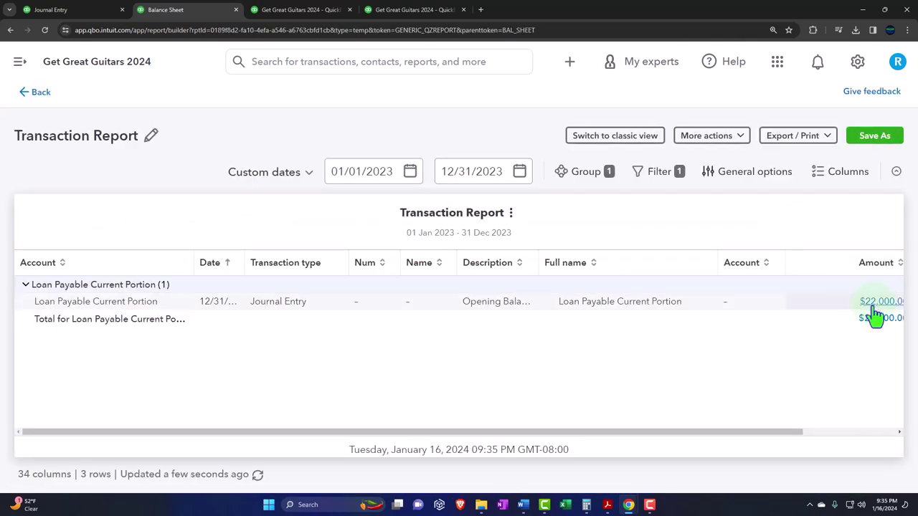
left_click(878, 304)
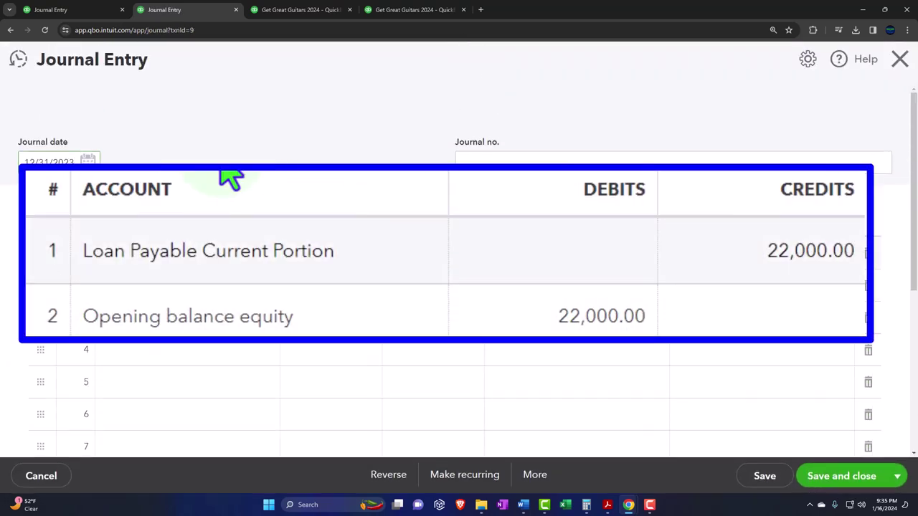
left_click(899, 59)
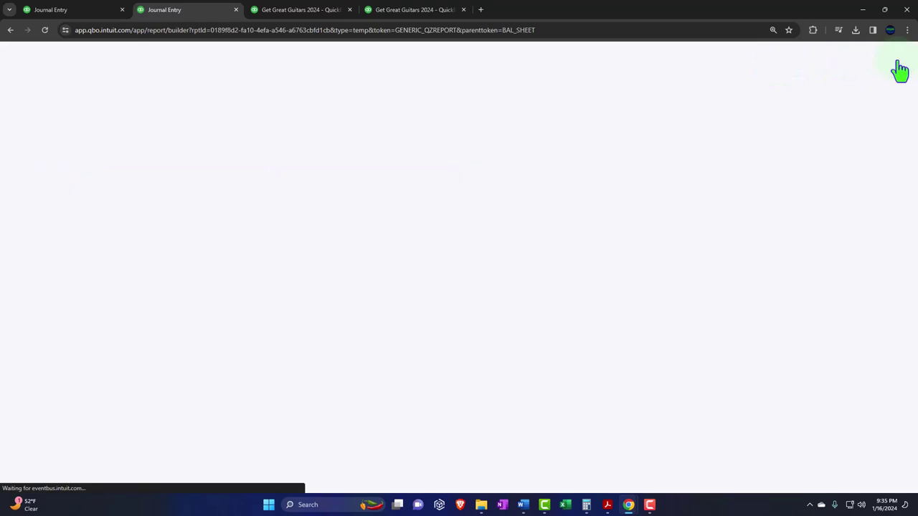
left_click(41, 94)
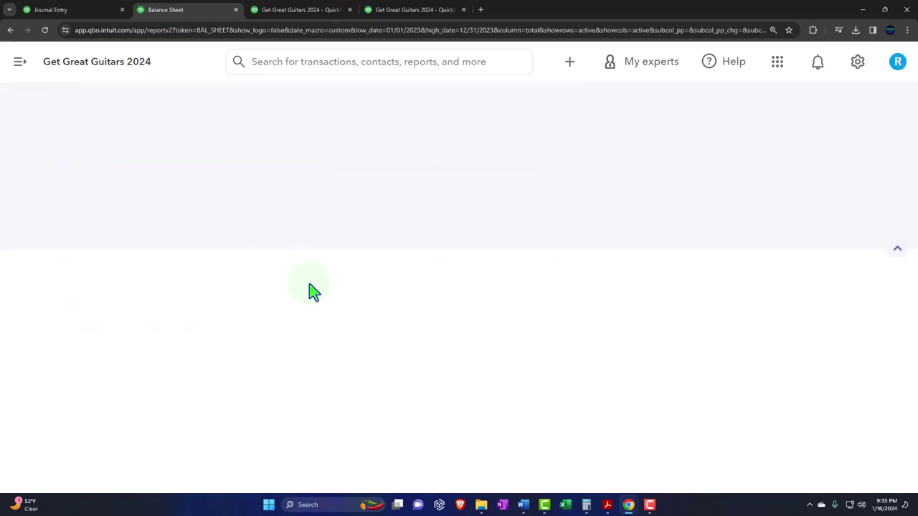
Step: Drill down from the balance sheet's Opening balance equity amount to its transactions, examine them and return to the report
scroll(317, 299, "down", 2)
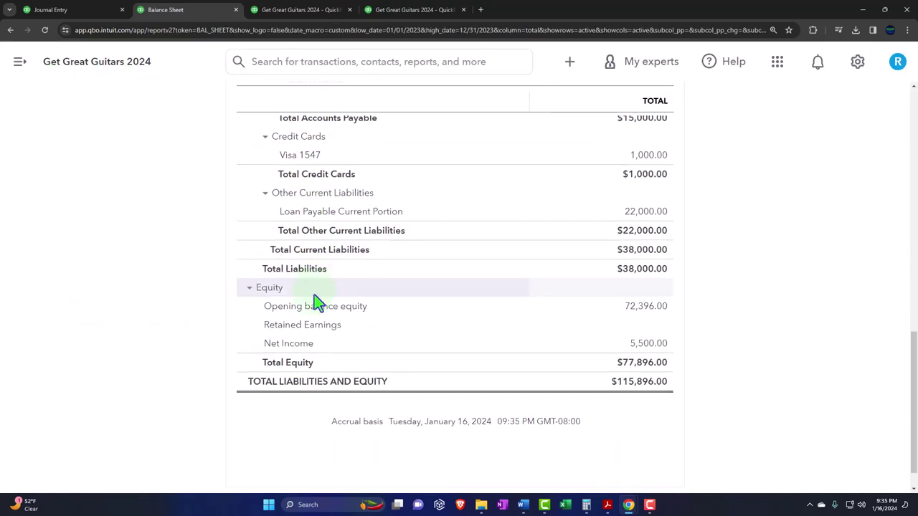
left_click(643, 308)
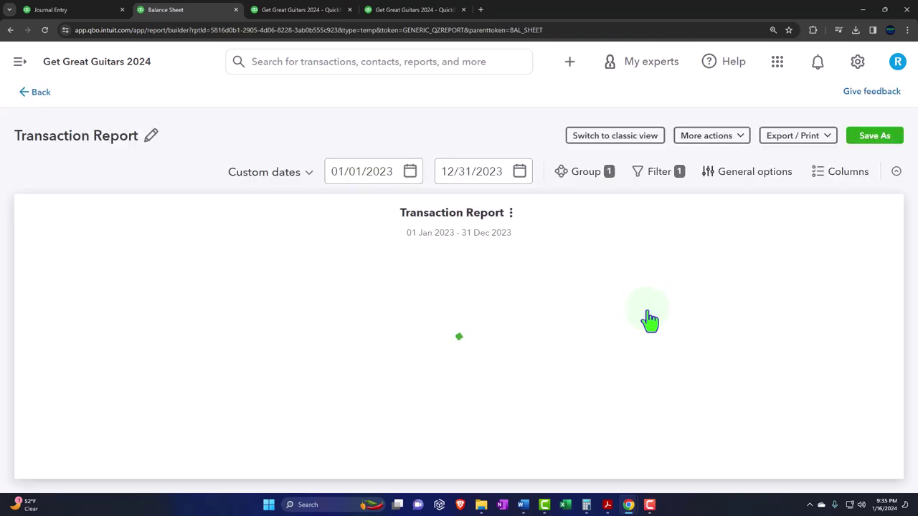
scroll(646, 320, "down", 1)
scroll(641, 350, "up", 1)
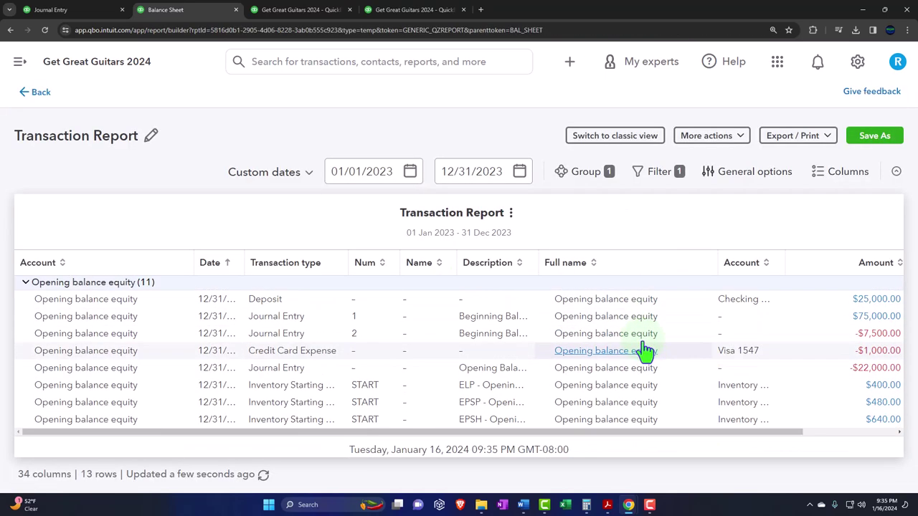
key("ctrl+minus")
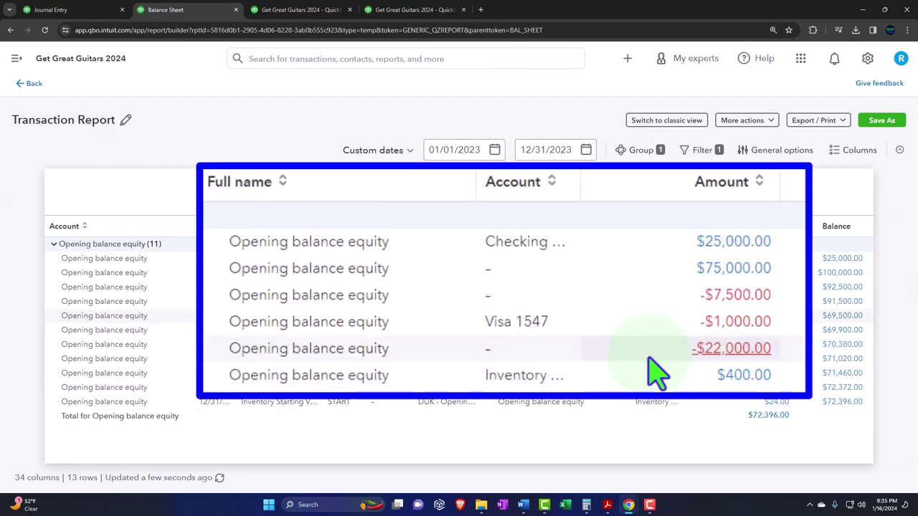
left_click(29, 84)
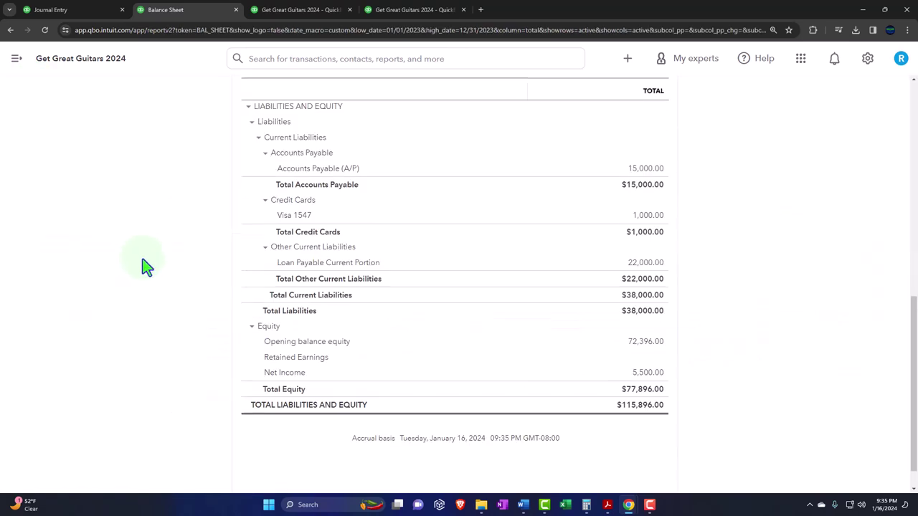
scroll(150, 278, "up", 1)
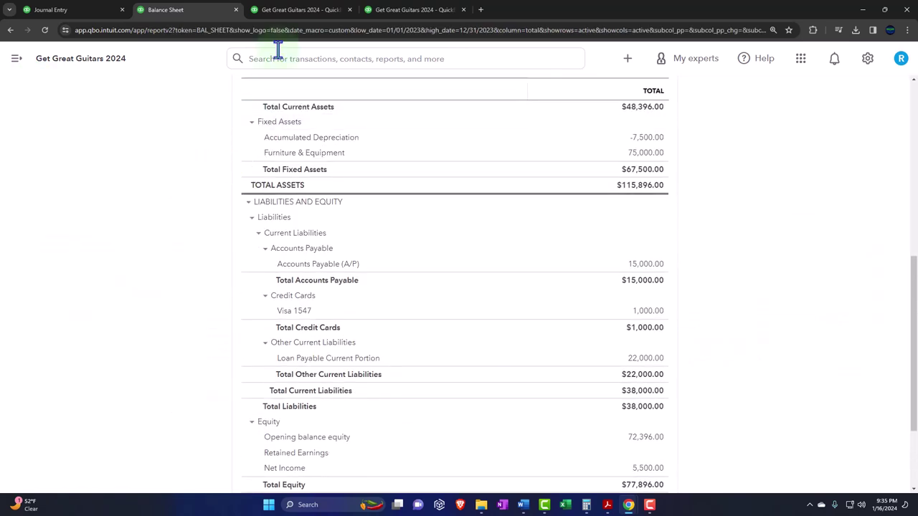
Step: Rerun the Profit and Loss report for 2023 in its own browser tab and review it down to net income
left_click(286, 9)
scroll(444, 265, "up", 2)
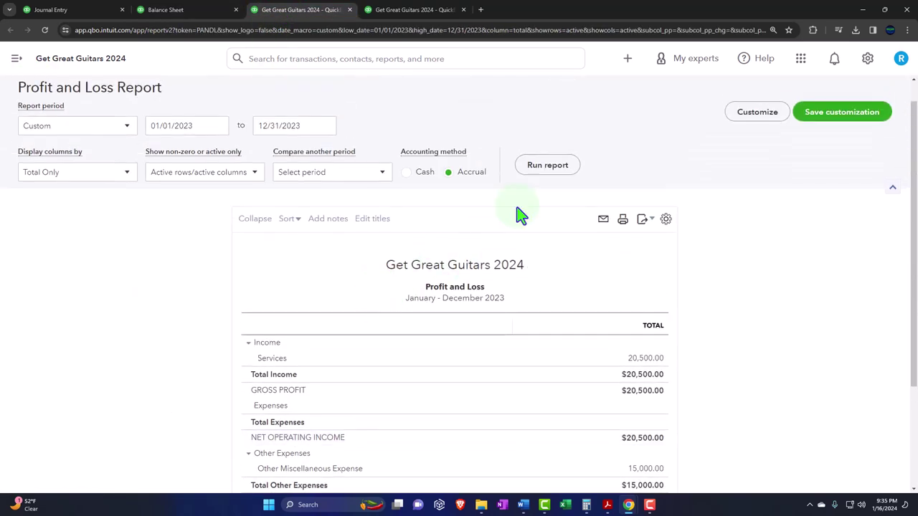
left_click(549, 180)
scroll(523, 370, "down", 2)
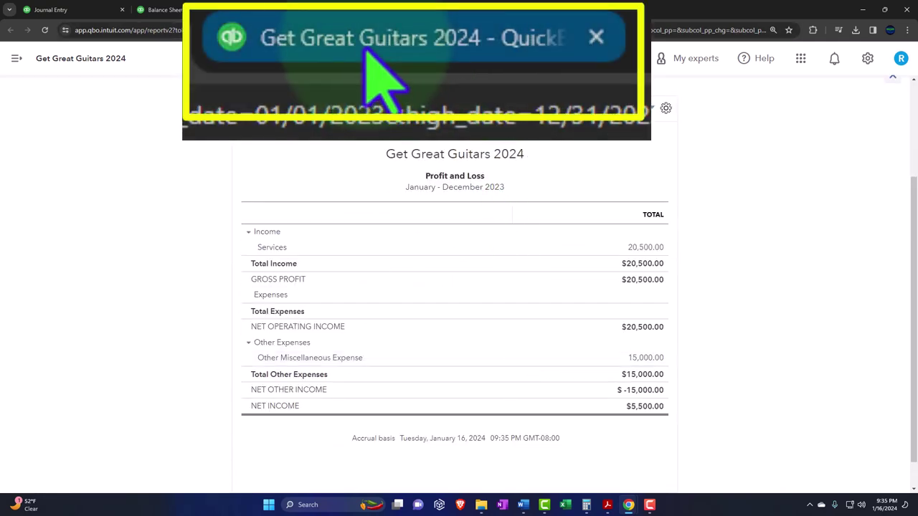
Step: Run the Trial Balance report for 01/01/2023 to 12/31/2023 and enlarge the page to review the account balances
left_click(404, 11)
left_click(148, 59)
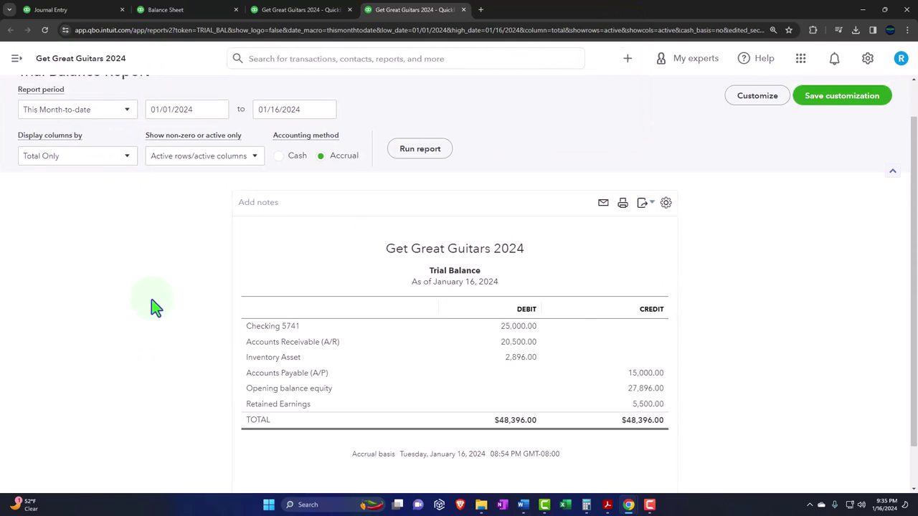
scroll(172, 236, "up", 2)
left_click(202, 154)
type("01/01/2023")
key("Tab")
type("1")
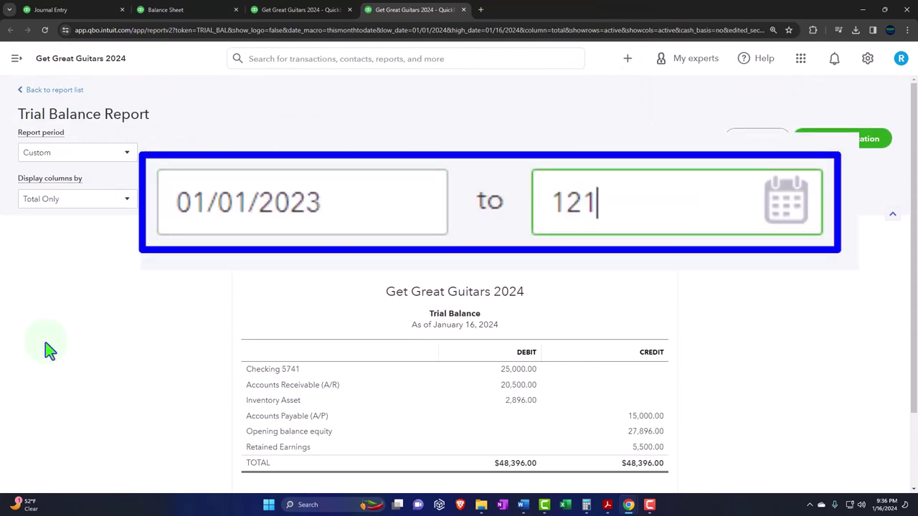
type("2/31/2023")
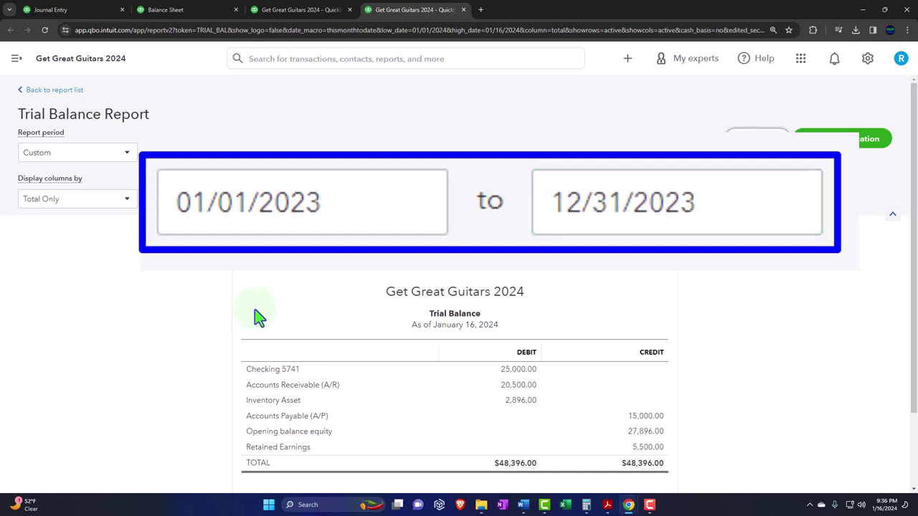
left_click(416, 193)
scroll(405, 212, "down", 2)
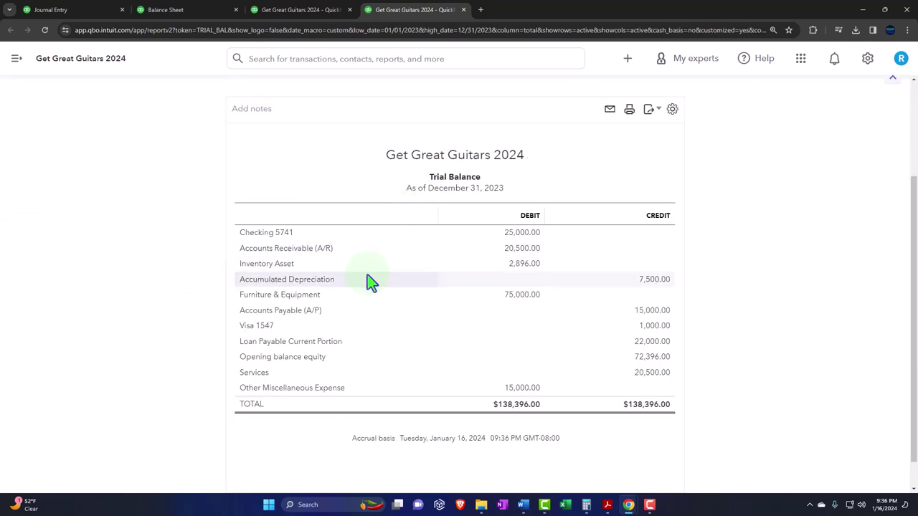
key("ctrl+plus")
key("ctrl+plus")
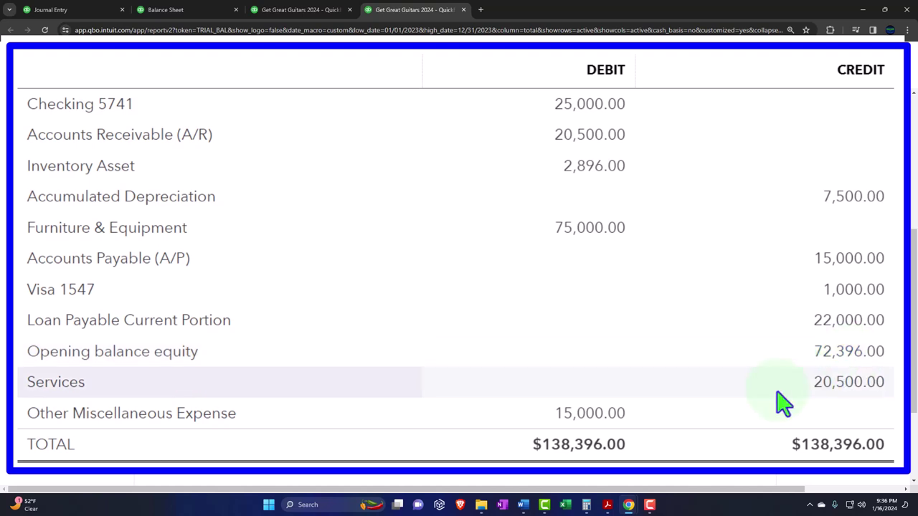
Step: Open the Windows Calculator, keep it on top of other windows and place it beside the Trial Balance
left_click(316, 505)
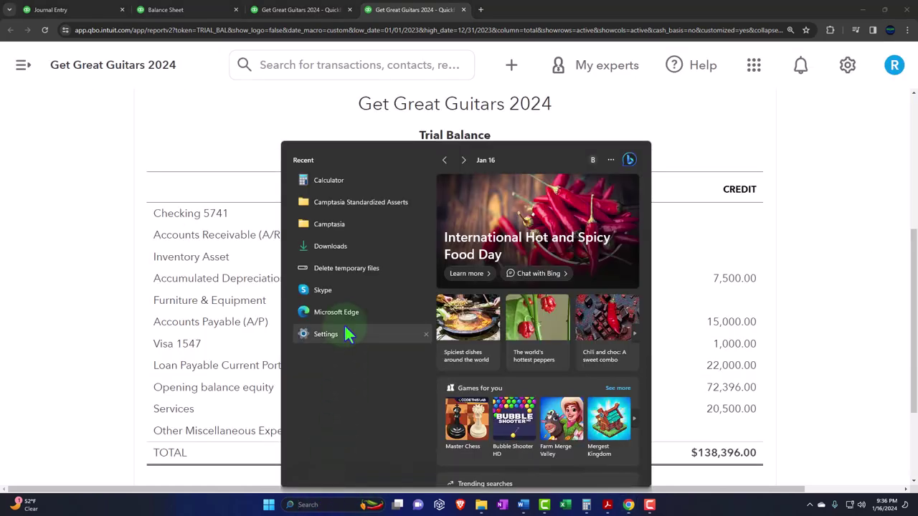
left_click(323, 183)
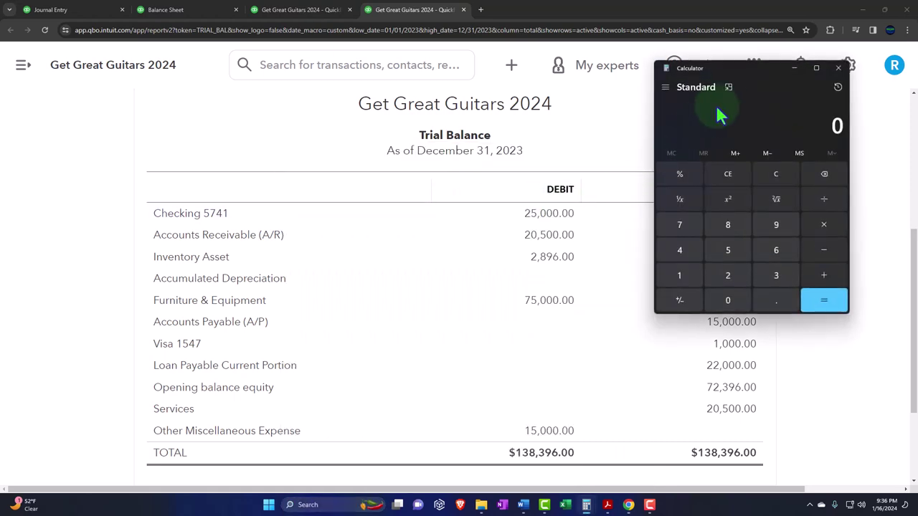
left_click(728, 87)
left_click_drag(821, 36, 801, 200)
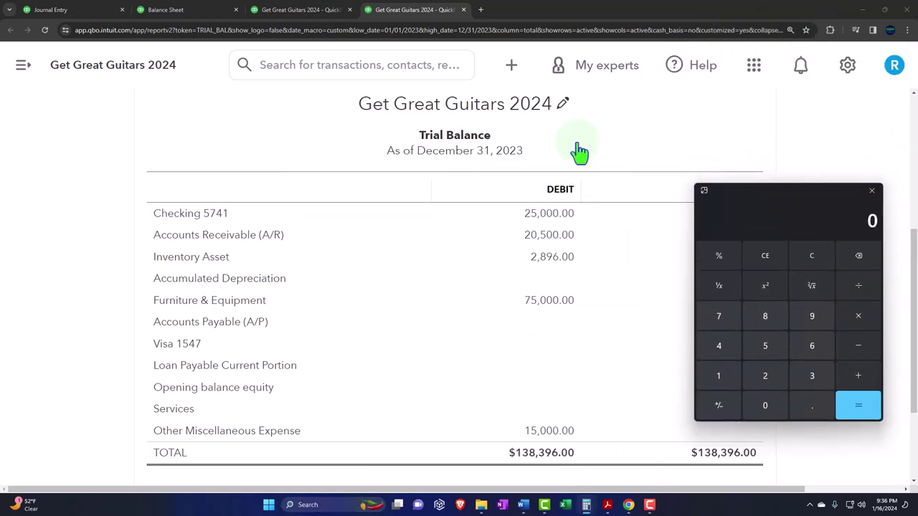
left_click_drag(744, 191, 750, 106)
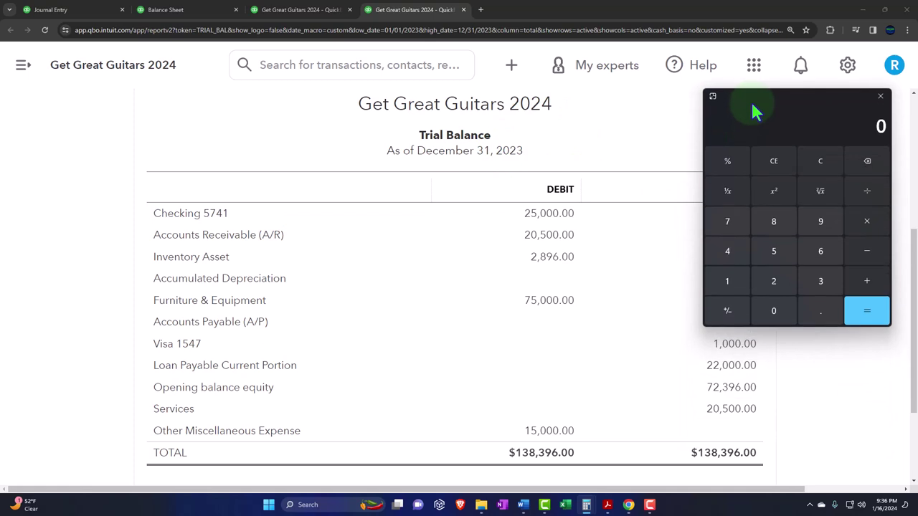
left_click(727, 414)
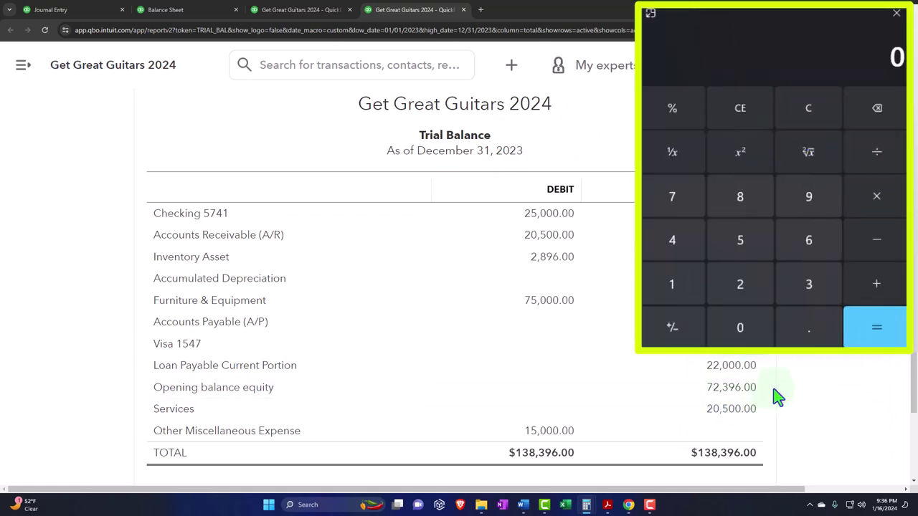
type("20500-15000")
key("Return")
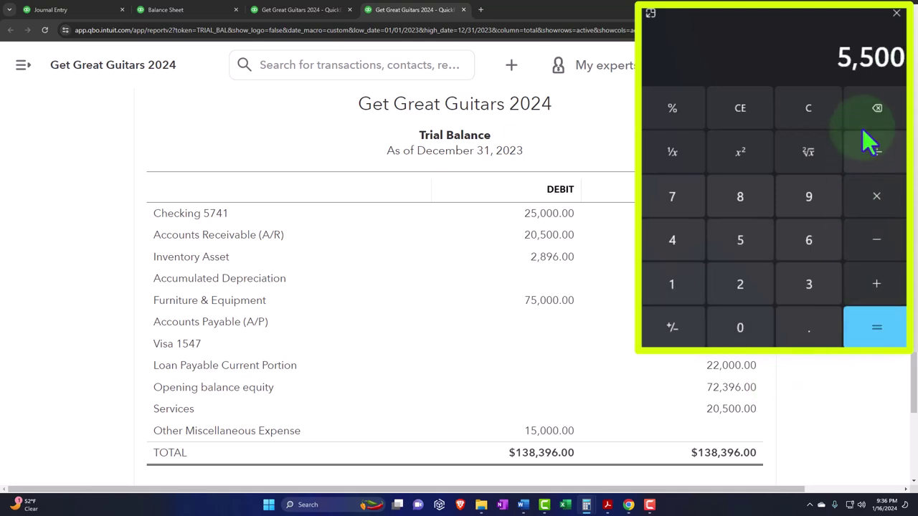
left_click(876, 286)
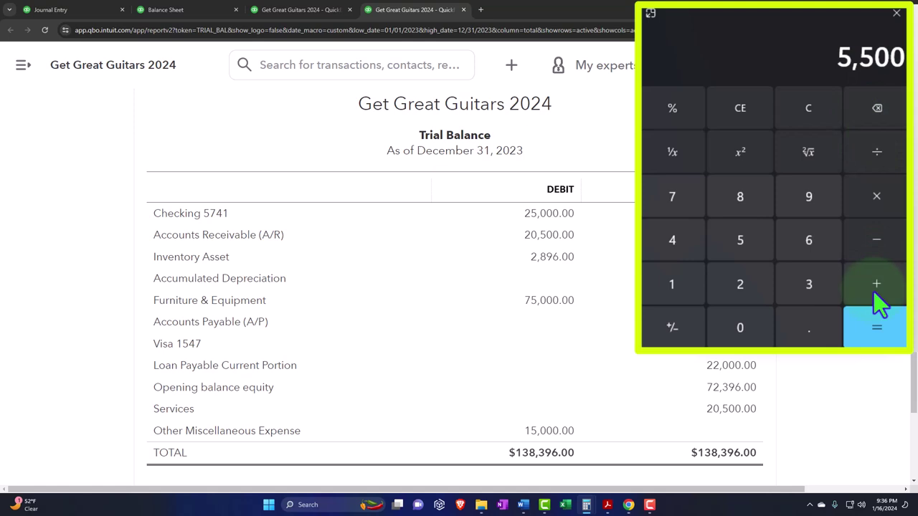
type("7")
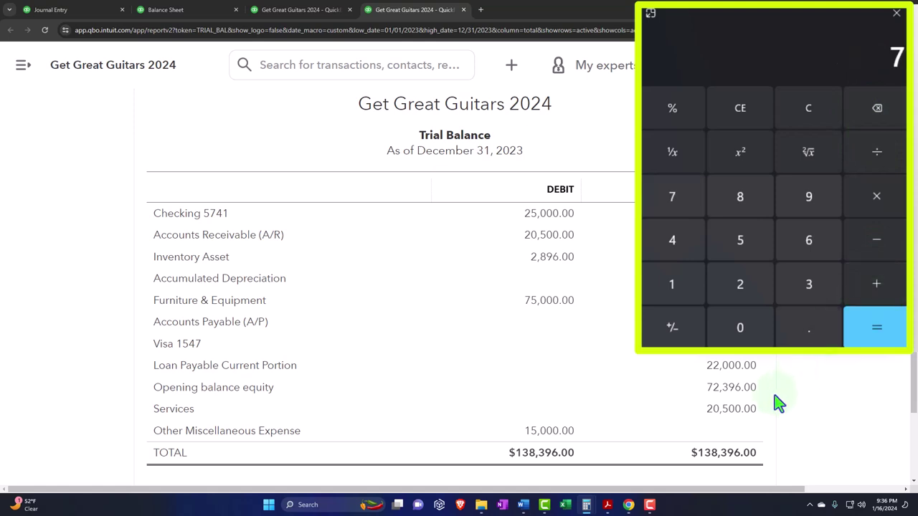
type("2,396")
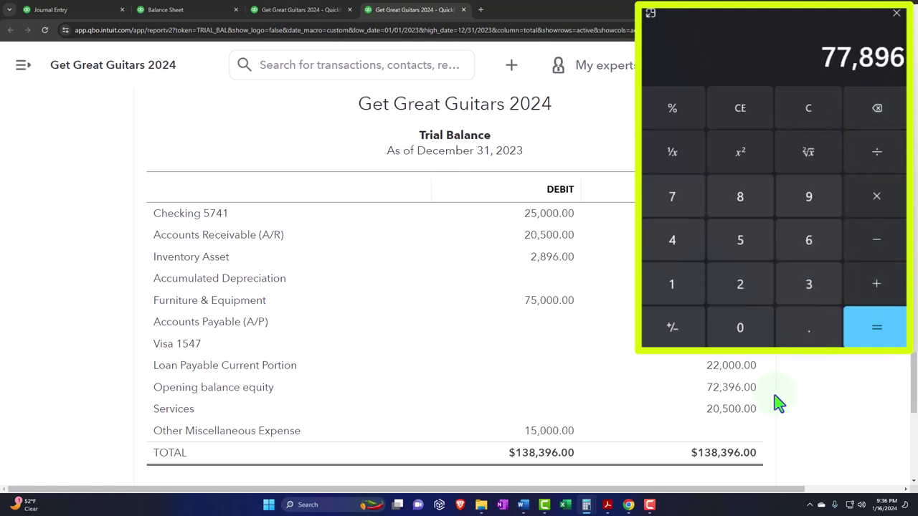
left_click(754, 26)
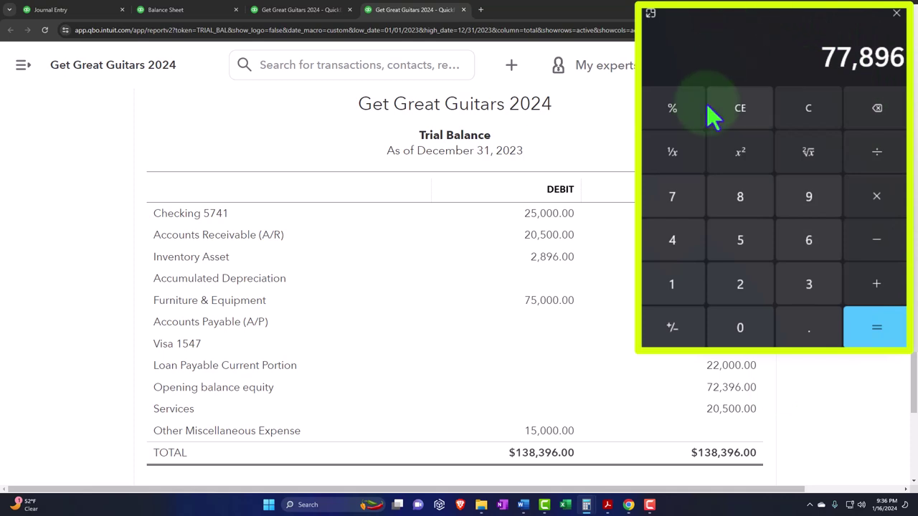
Step: Switch to the Beginning Balances PDF in Acrobat, compare Owners Equity with the calculated total, close the calculator and return to QuickBooks
mouse_move(606, 509)
left_click(553, 459)
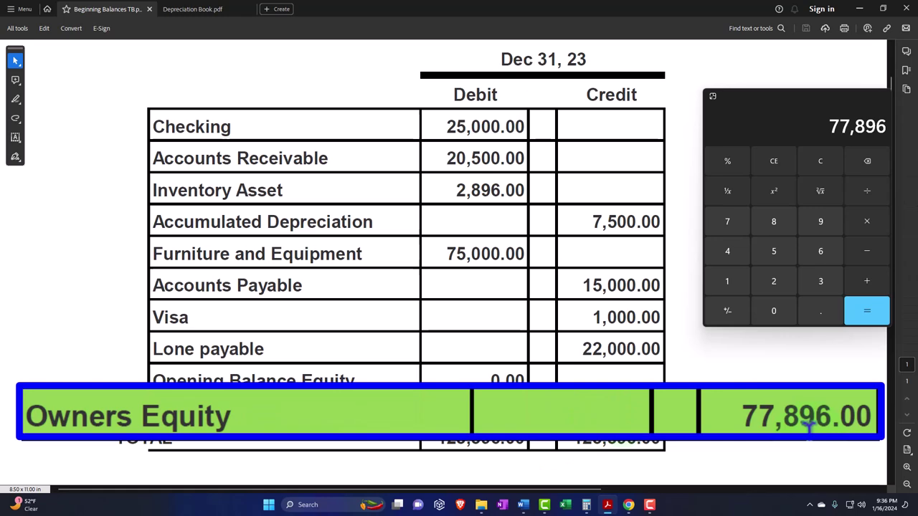
left_click(757, 125)
left_click(881, 96)
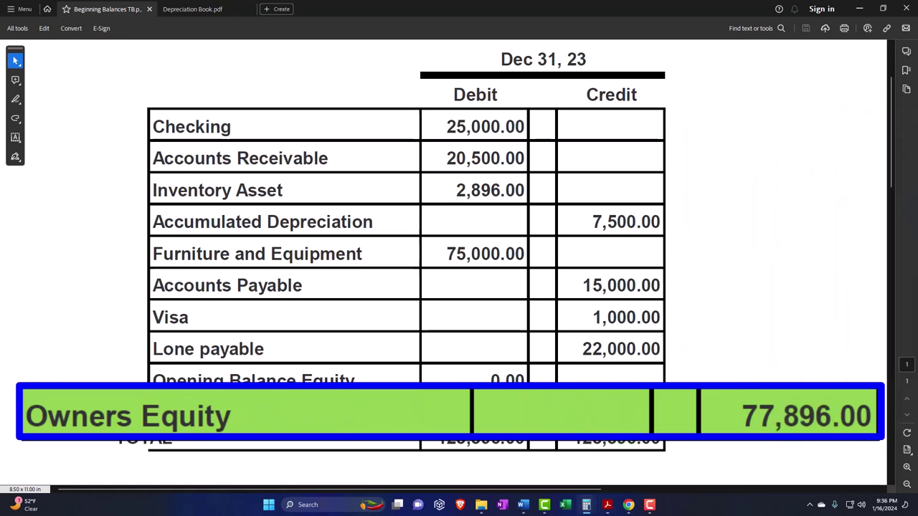
left_click(859, 9)
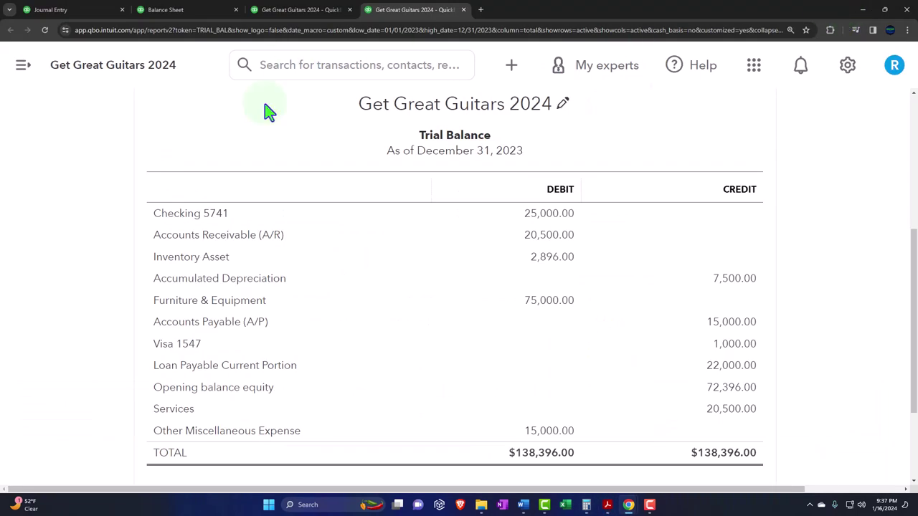
Step: Review the equity section and the total liabilities and equity on the 2023 Balance Sheet
left_click(194, 11)
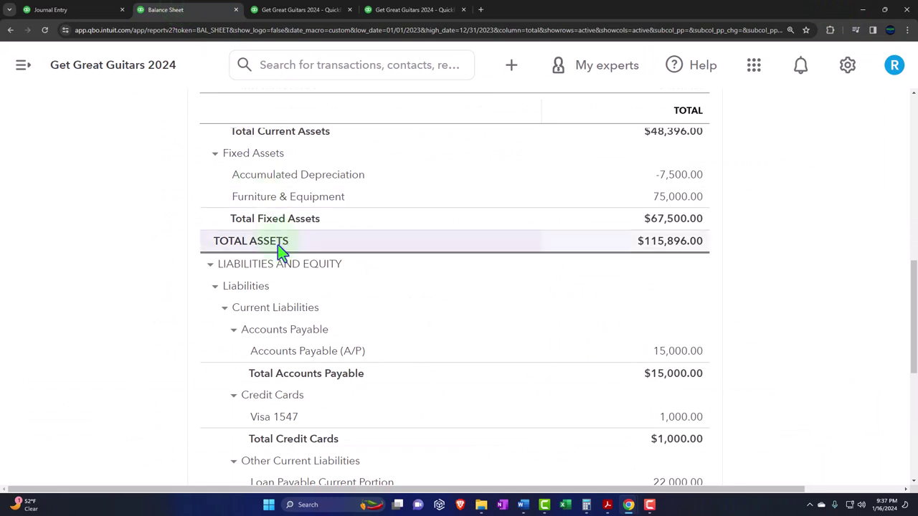
scroll(276, 247, "down", 2)
scroll(280, 251, "down", 3)
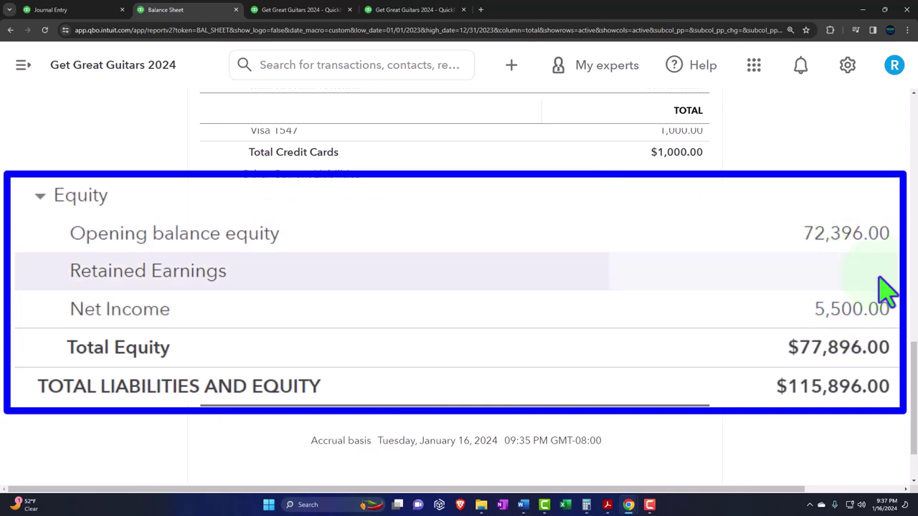
Step: Run the Balance Sheet report for 01/01/2024 to 12/31/2024, review its equity accounts and collapse the Equity section
scroll(681, 348, "up", 10)
left_click(268, 196)
type("01/01/2")
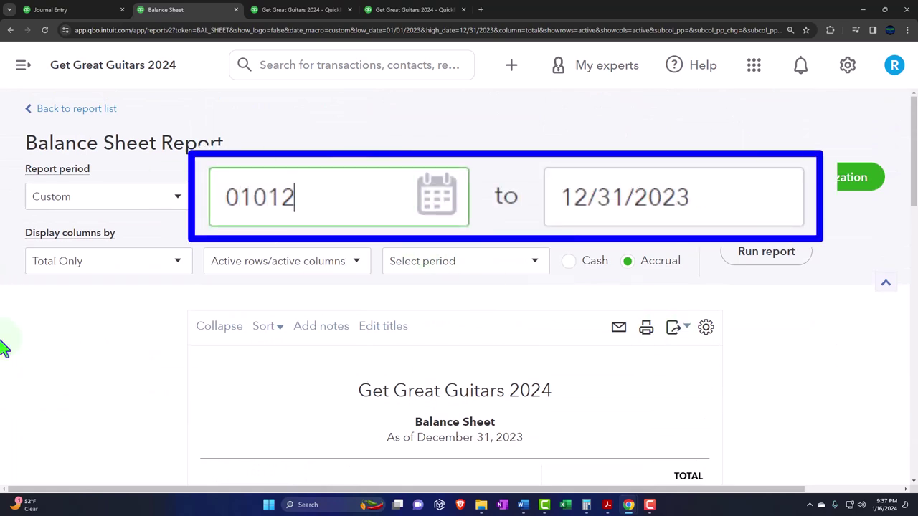
type("024")
key("Tab")
type("12/31/2024")
left_click(761, 252)
scroll(679, 326, "down", 15)
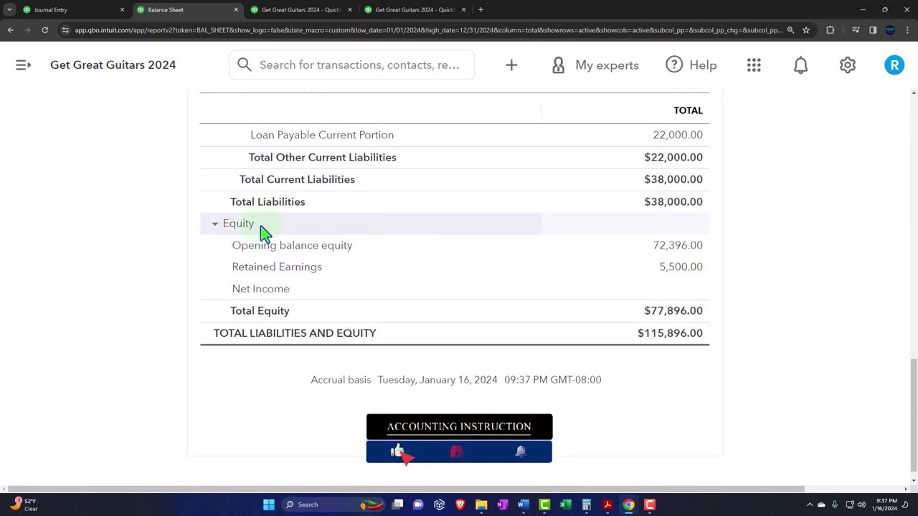
left_click(215, 224)
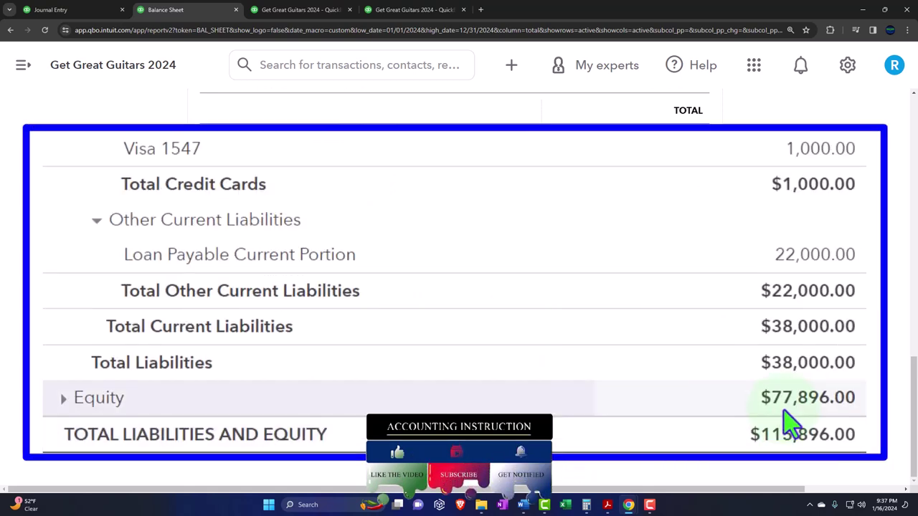
Step: Run the Profit and Loss report for 01/01/2024 to 12/31/2024 and review the result
left_click(301, 9)
scroll(530, 266, "down", 2)
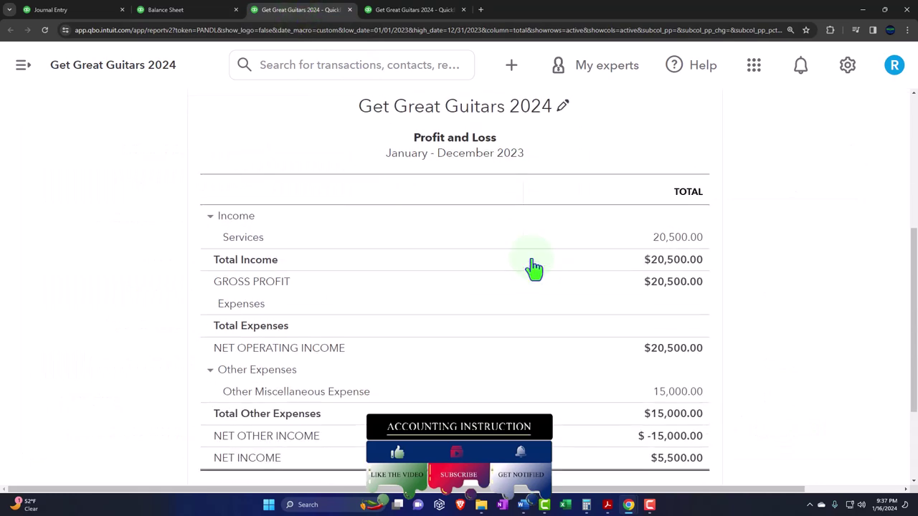
left_click(281, 150)
key("ctrl+a")
type("01/01/2024")
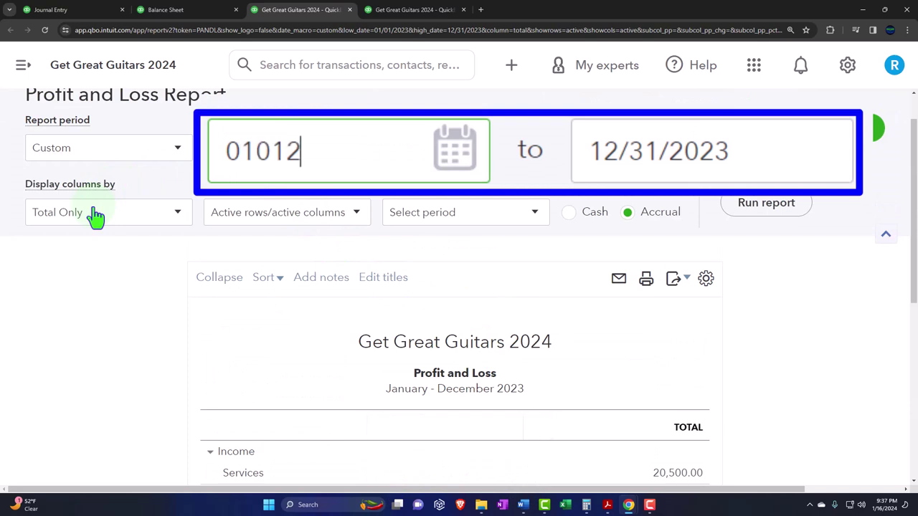
key("Tab")
type("12312024")
key("Tab")
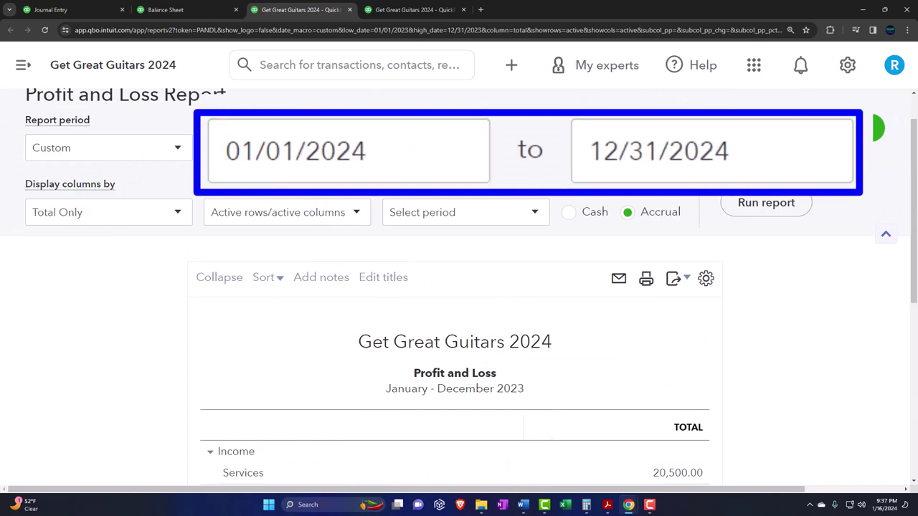
left_click(767, 203)
scroll(770, 215, "down", 3)
scroll(752, 283, "down", 1)
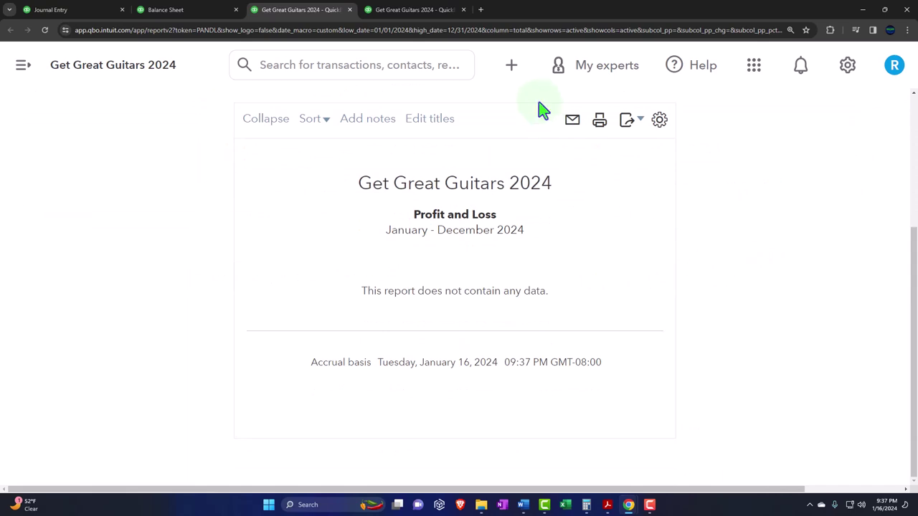
Step: Run the Trial Balance report for 01/01/2024 to 12/31/2024 and review the account balances and totals
left_click(409, 11)
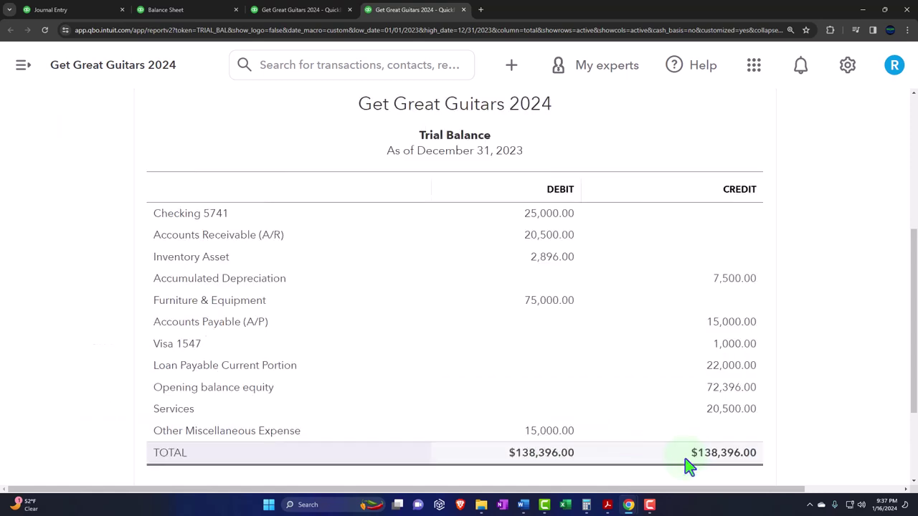
scroll(583, 404, "up", 4)
triple_click(282, 192)
type("01")
key("Tab")
type("12/31/2024")
key("Tab")
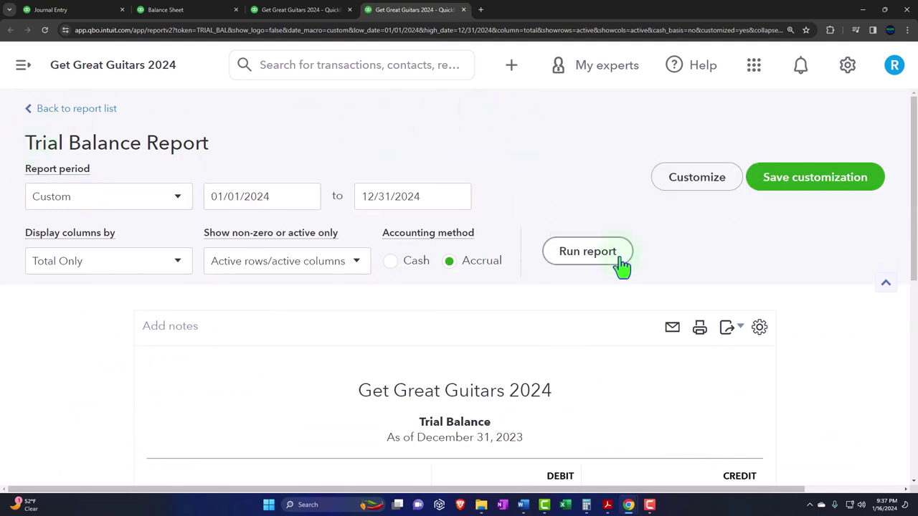
left_click(615, 259)
scroll(621, 262, "down", 5)
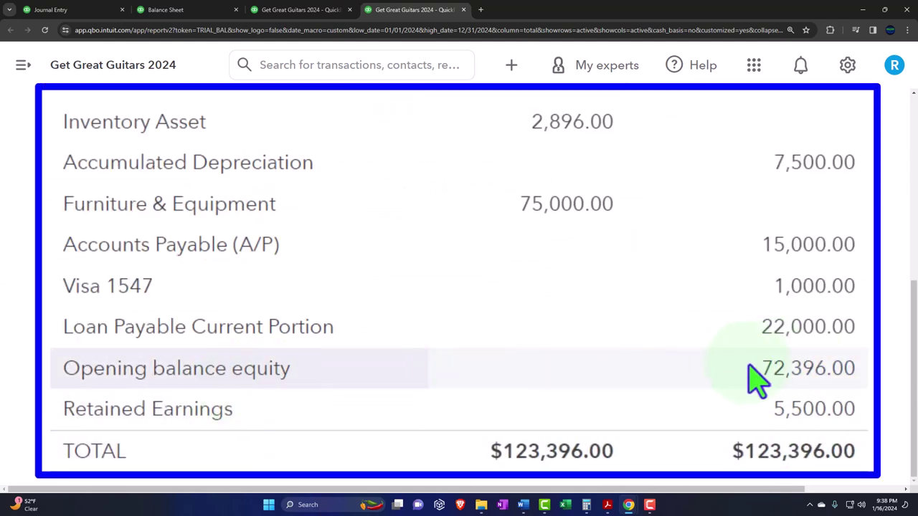
Step: Switch to the Beginning Balances PDF in Acrobat and arrange it side by side with the QuickBooks browser window
mouse_move(608, 504)
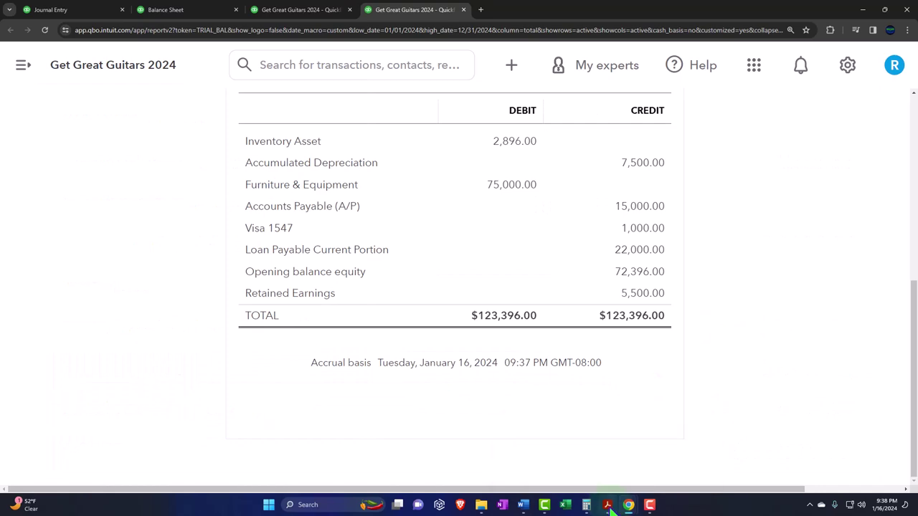
left_click(571, 459)
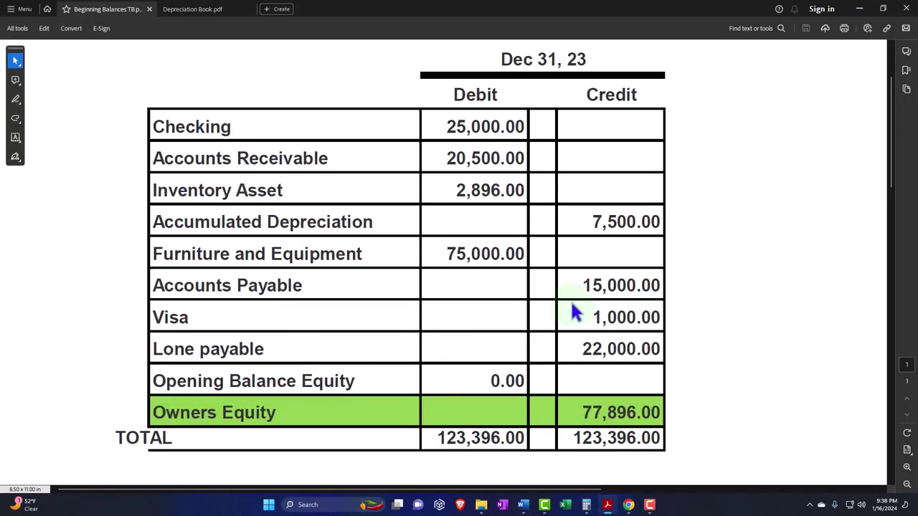
left_click_drag(343, 12, 571, 10)
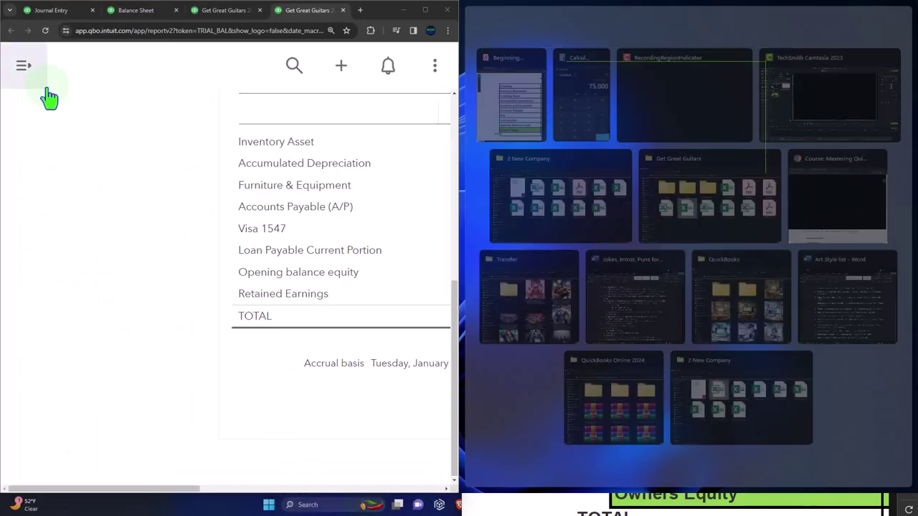
left_click(515, 92)
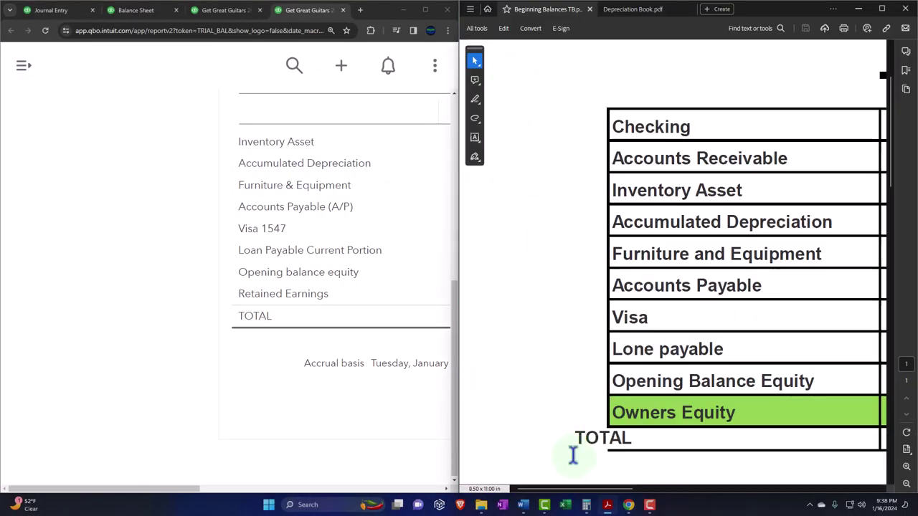
Step: Compare the debit and credit columns of the 2024 Trial Balance with the Dec 31, 23 balances in the PDF
scroll(610, 458, "right", 5)
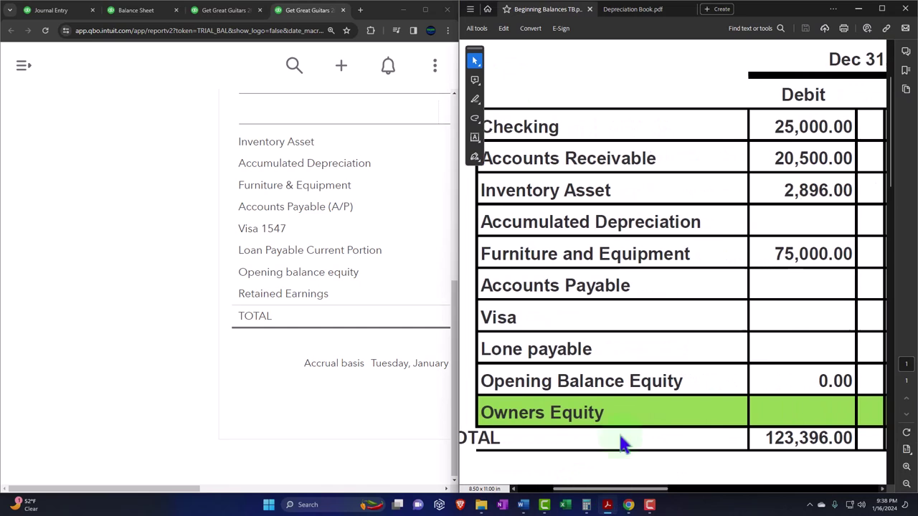
scroll(627, 329, "down", 2)
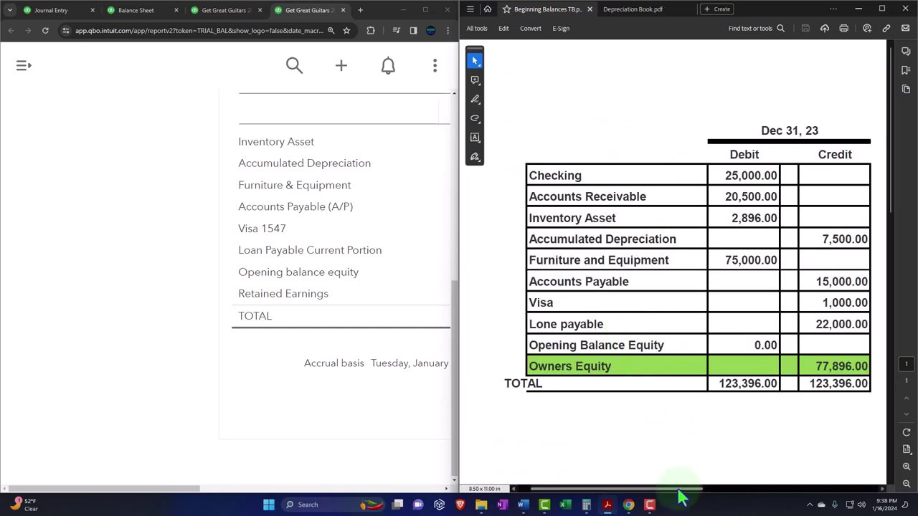
scroll(682, 492, "right", 2)
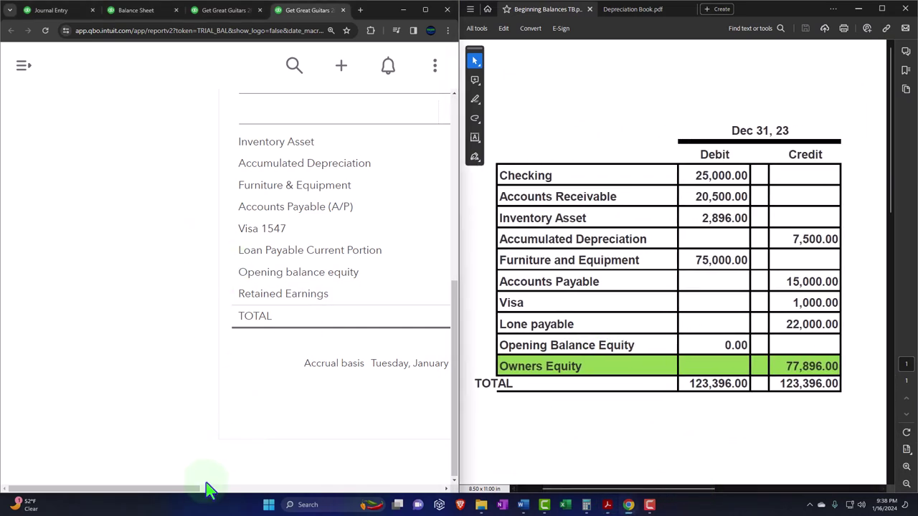
left_click_drag(195, 490, 287, 498)
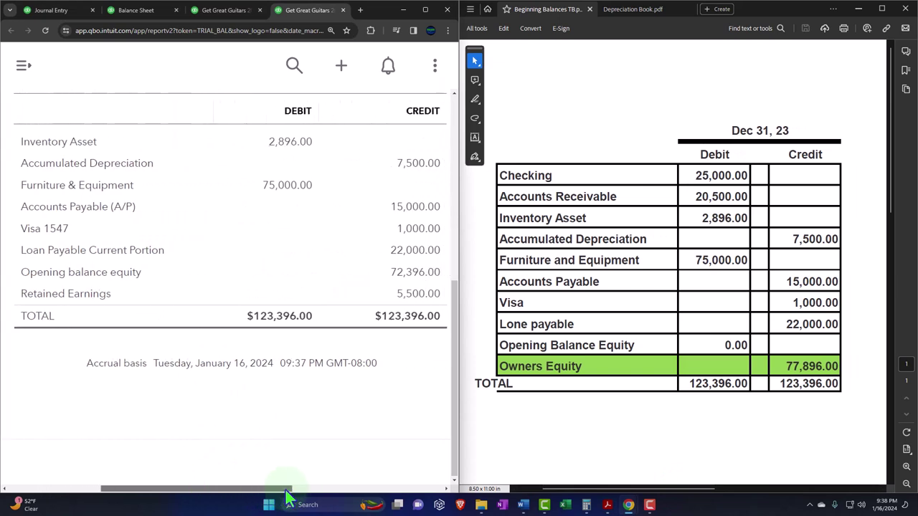
scroll(246, 382, "up", 3)
scroll(251, 382, "down", 1)
scroll(251, 383, "down", 1)
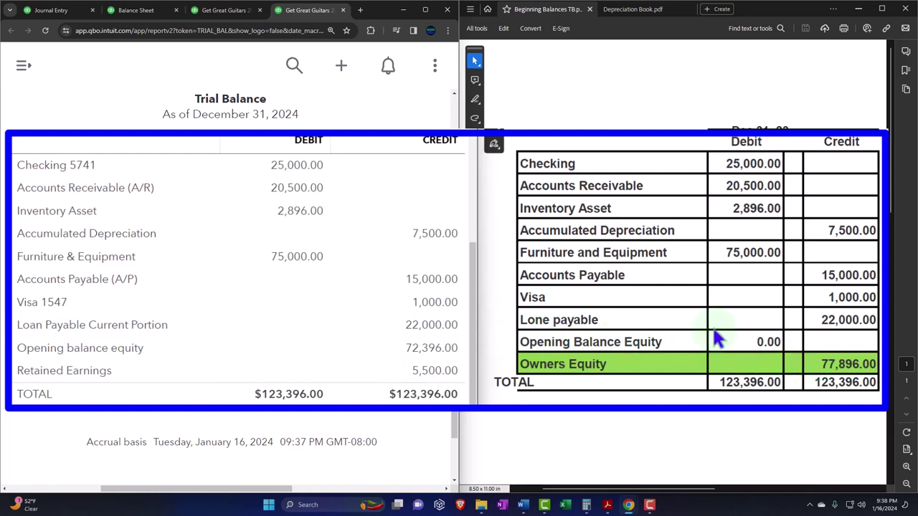
Step: Add Opening balance equity 72396 and Retained Earnings 5500 in Calculator to check against Owners Equity, and minimize the calculator
left_click(754, 207)
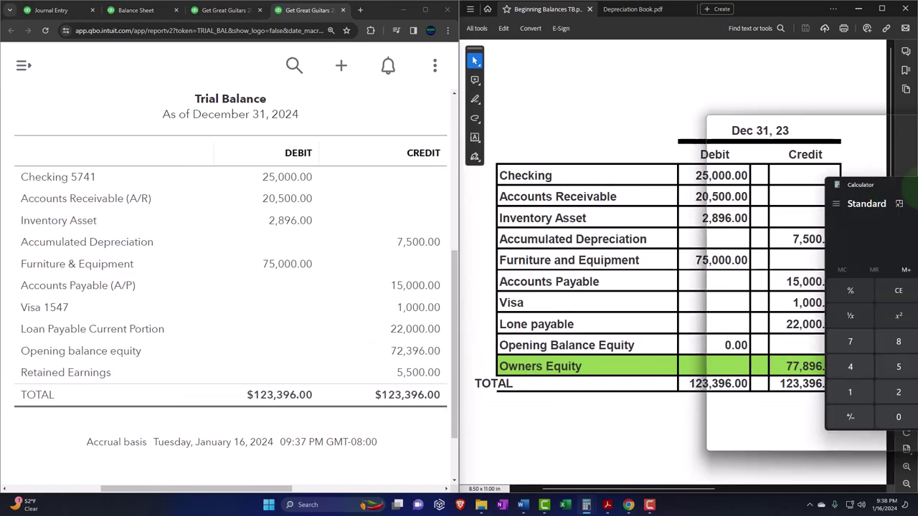
left_click_drag(648, 145, 622, 143)
left_click(608, 248)
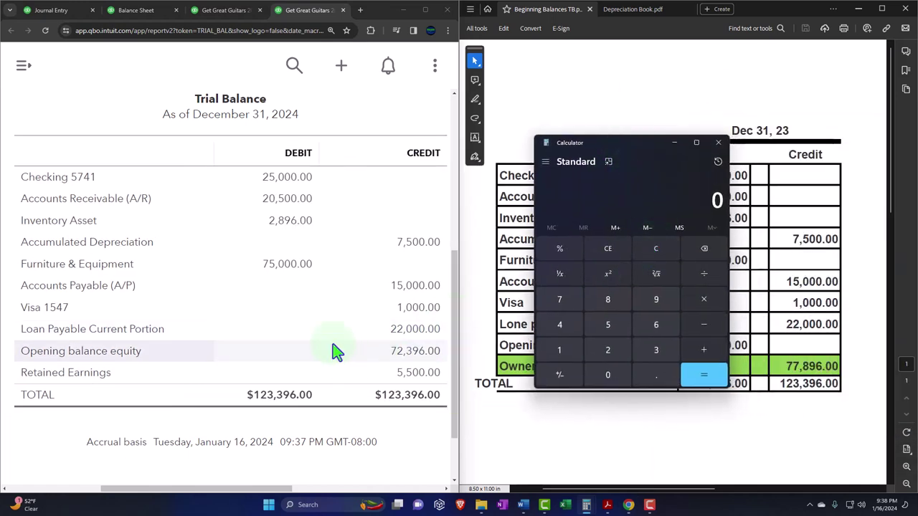
type("72396 + ")
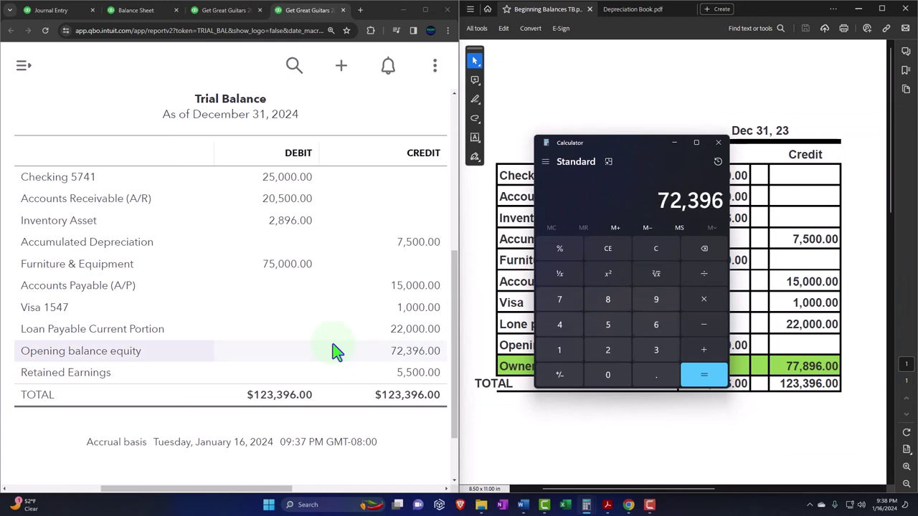
type("5500")
key("Return")
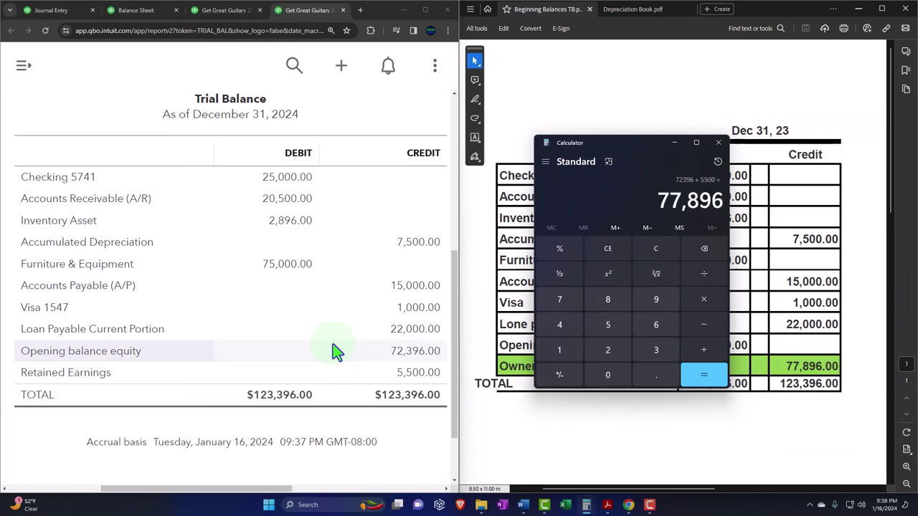
left_click(674, 141)
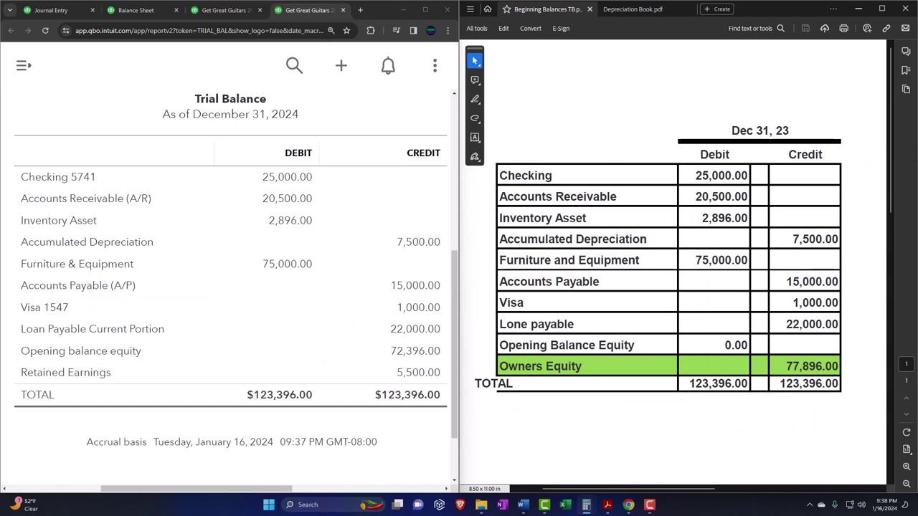